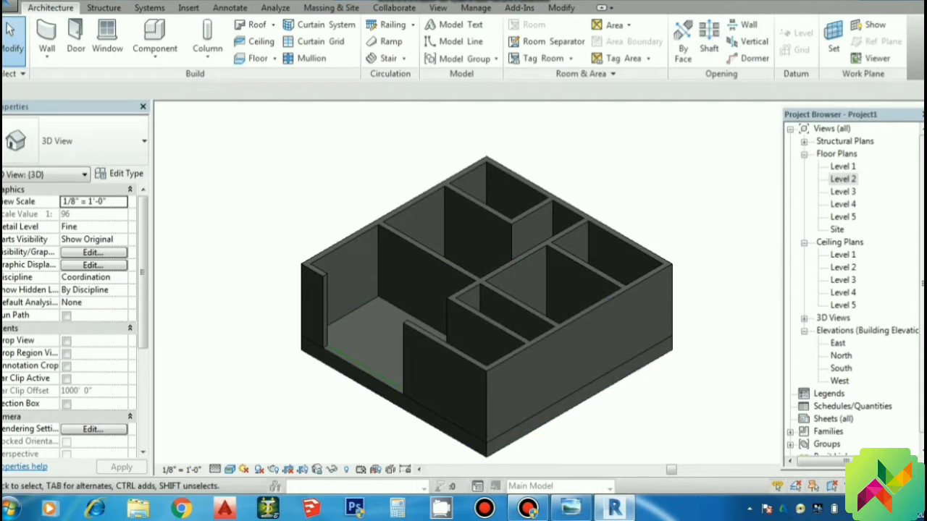
Switch to the Level 2 floor plan and check the reference floor-plan image.
double_click(842, 179)
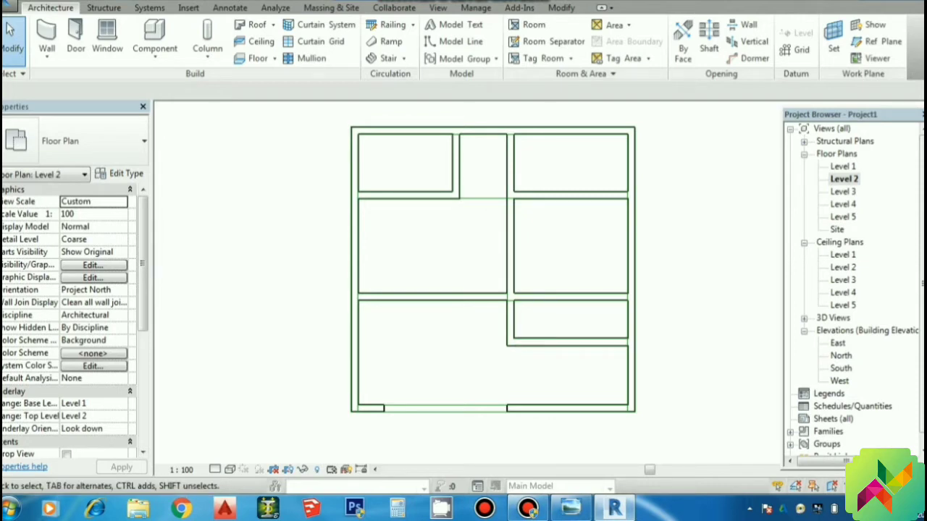
left_click(570, 434)
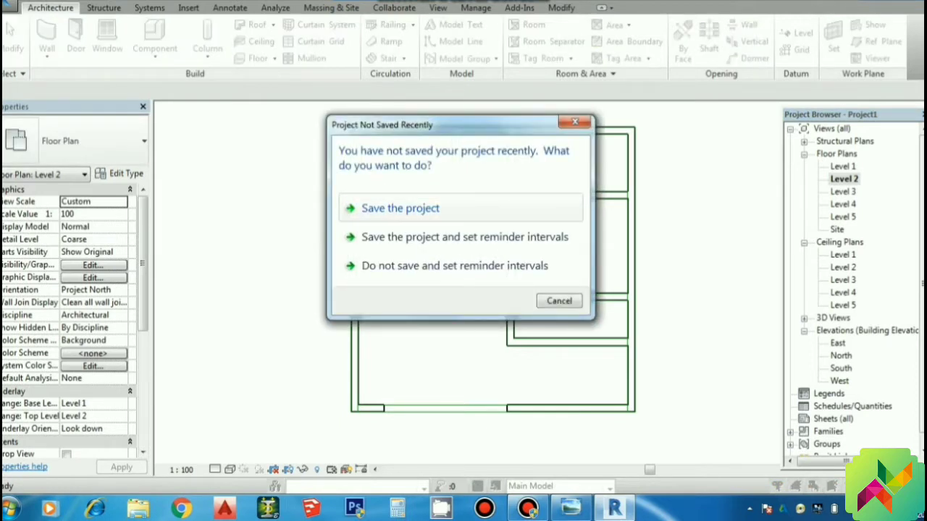
Save the project into a new folder named 'revit' on the Desktop.
left_click(401, 208)
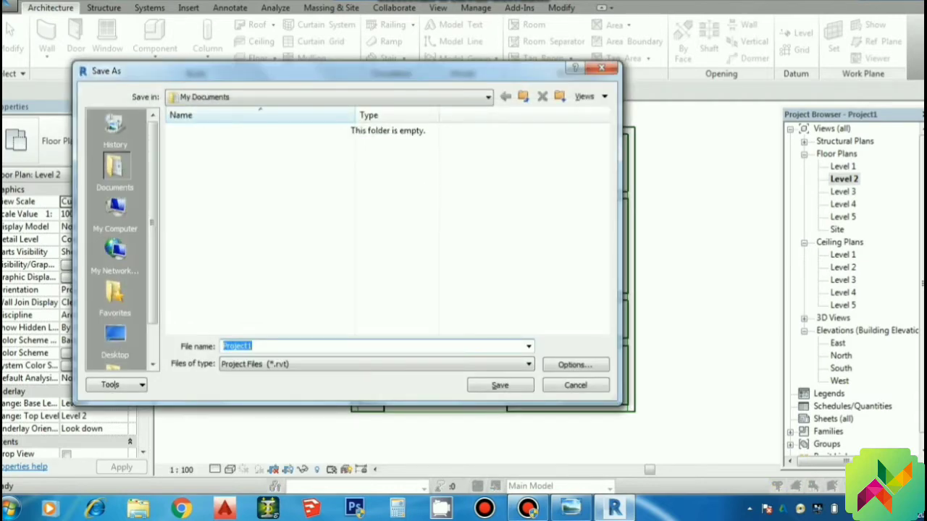
left_click(115, 339)
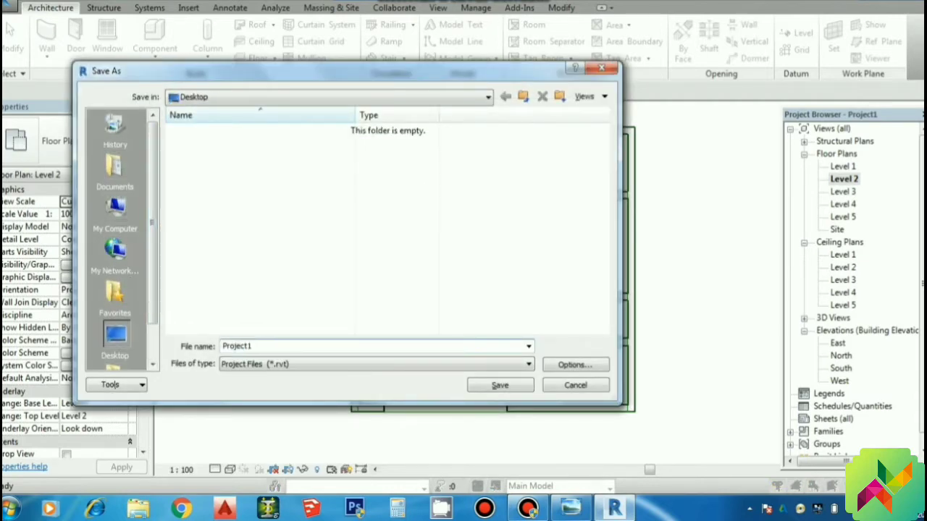
right_click(265, 86)
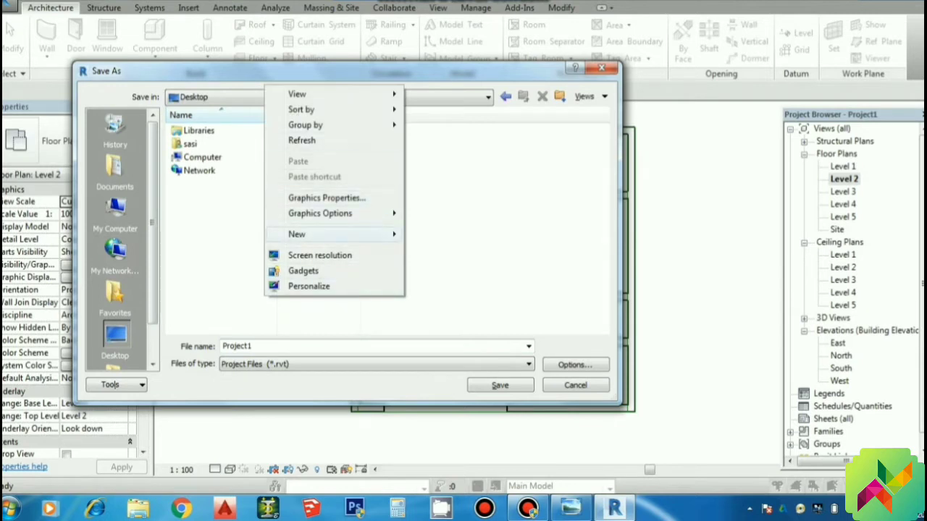
left_click(433, 232)
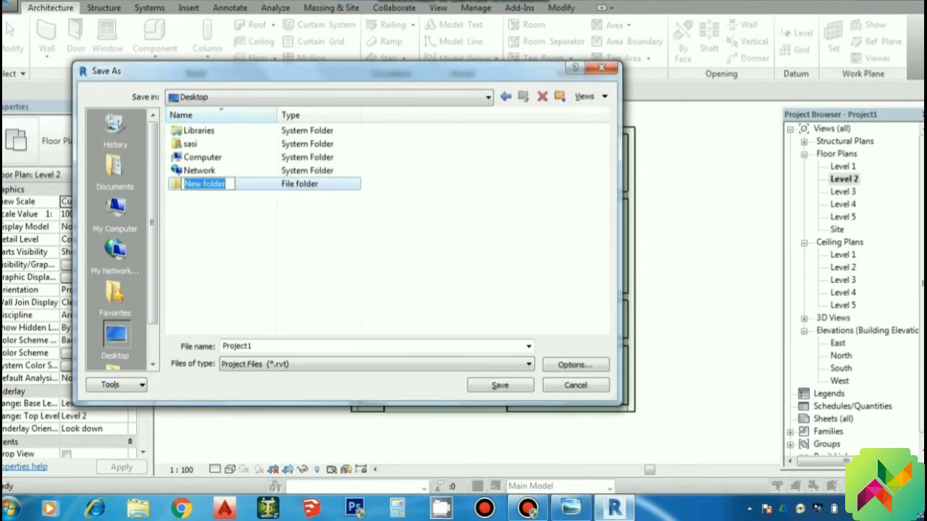
type("revit")
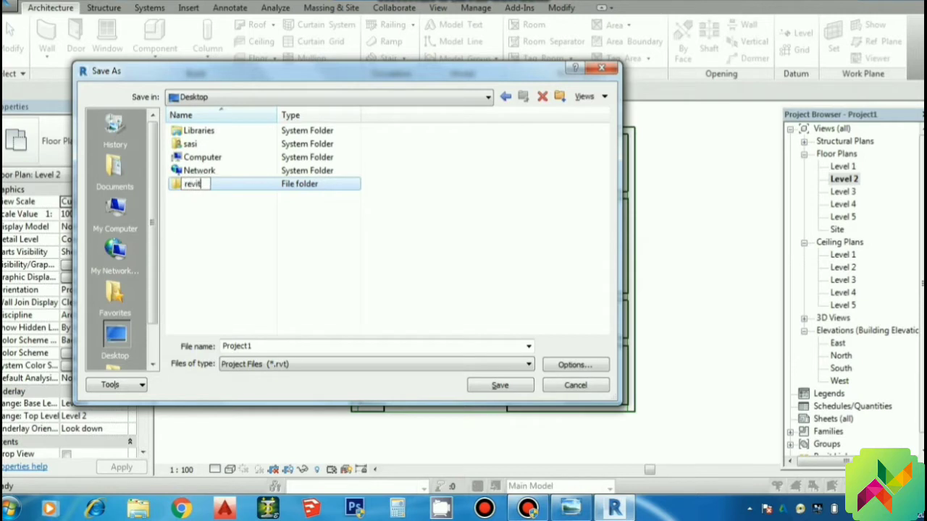
key("Return")
key("Return")
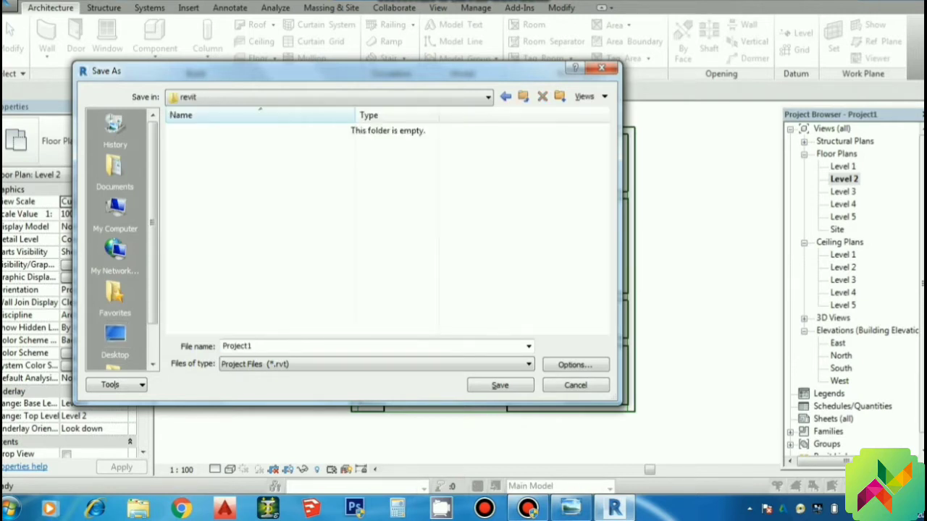
Set the save options' maximum backups to 1 and save as Project1.
left_click(574, 364)
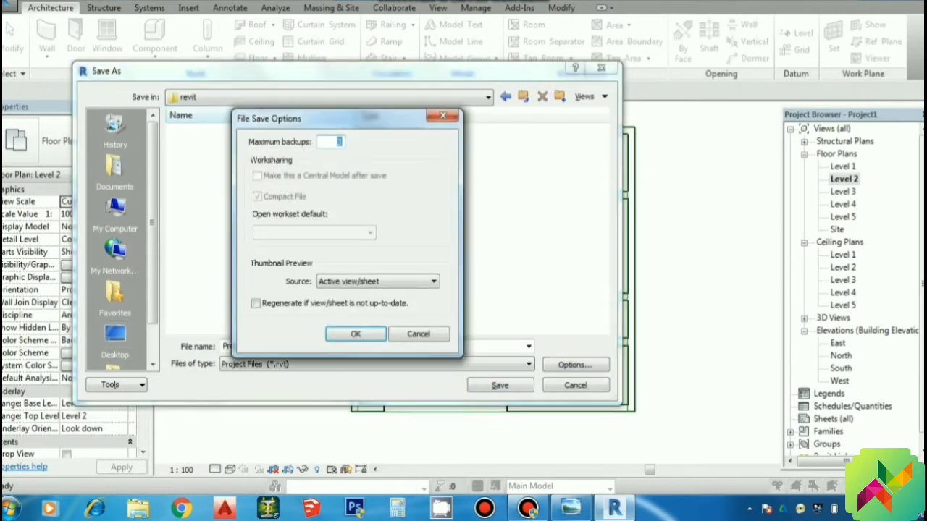
left_click(443, 115)
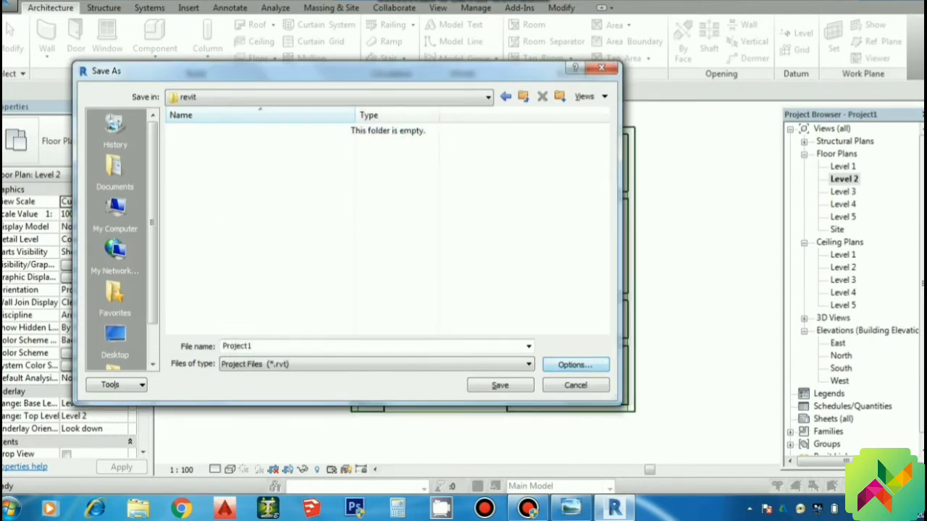
left_click(574, 364)
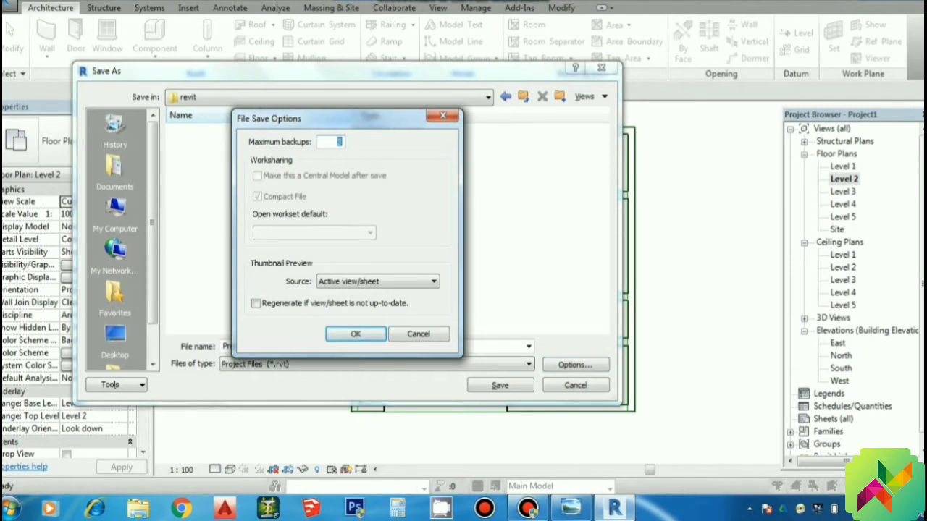
type("1")
key("Return")
key("Return")
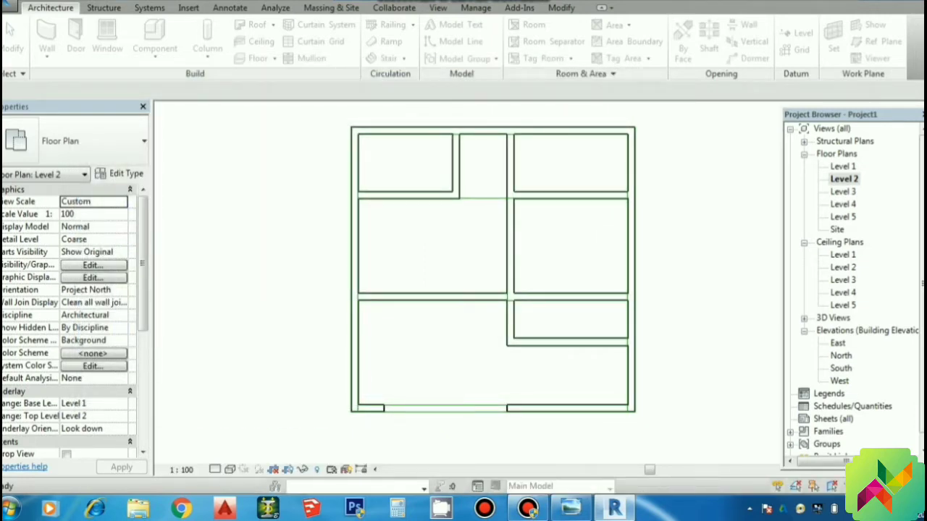
Place a single-flush 0915 x 2134mm door in the top-left room's lower wall.
key("d")
key("r")
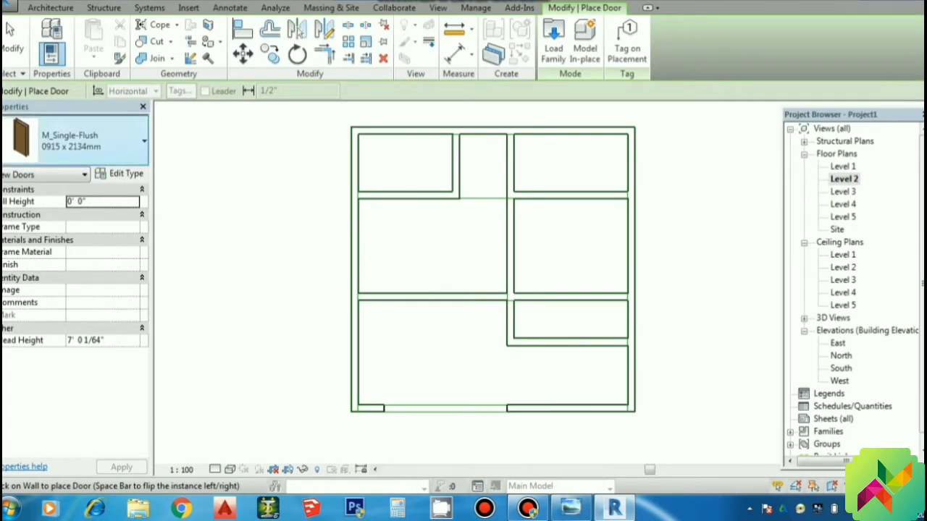
left_click(50, 7)
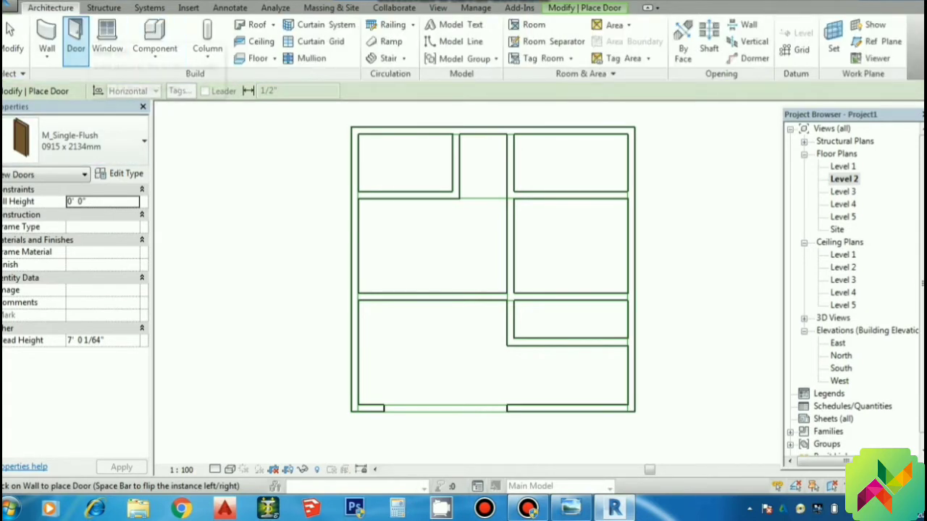
left_click(76, 40)
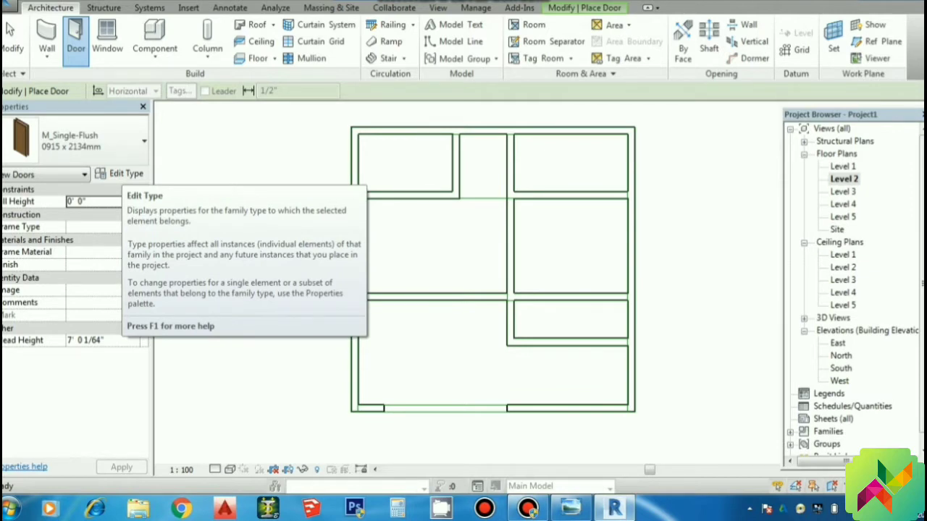
left_click(123, 173)
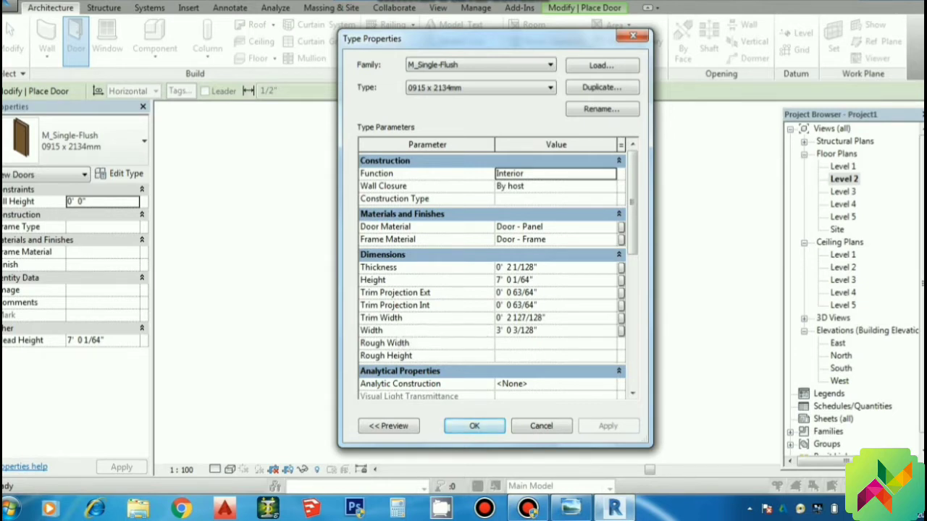
left_click(474, 426)
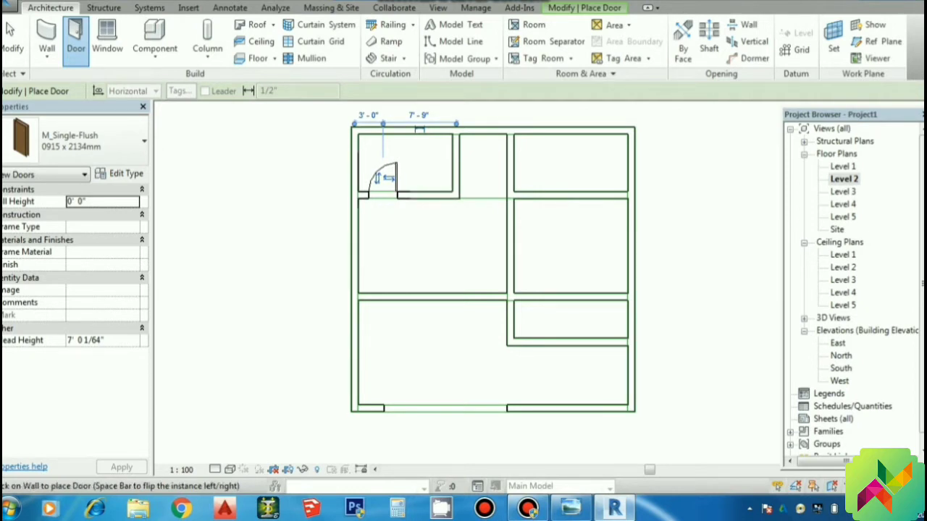
key("Escape")
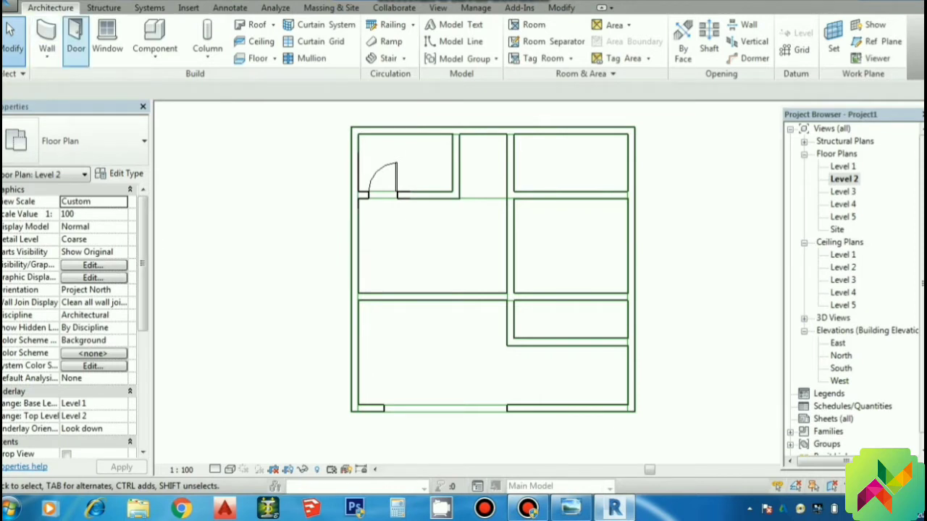
Start another door and browse Load Family to the India library on drive E.
left_click(75, 37)
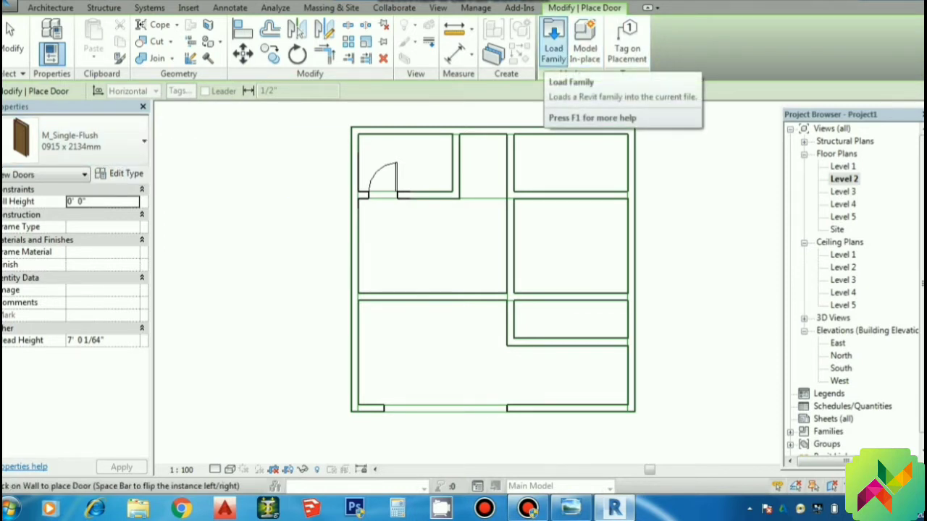
left_click(553, 40)
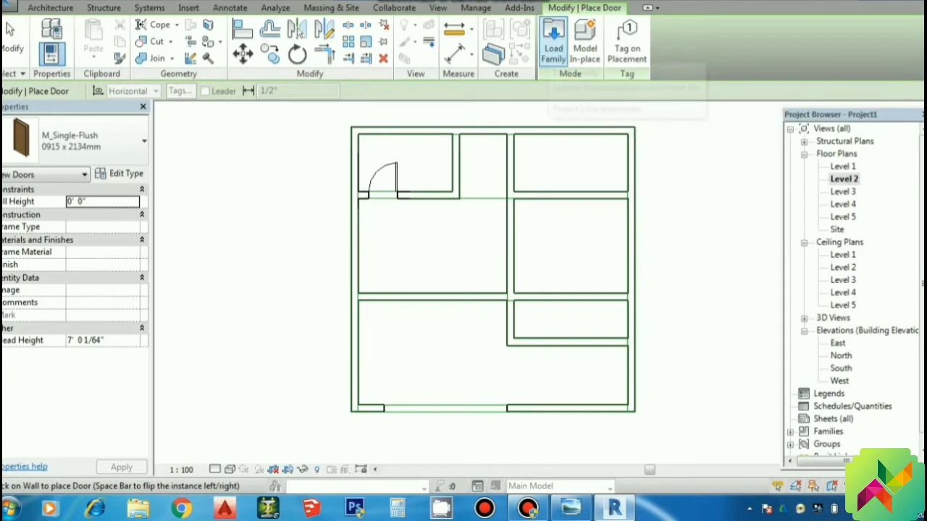
left_click(553, 40)
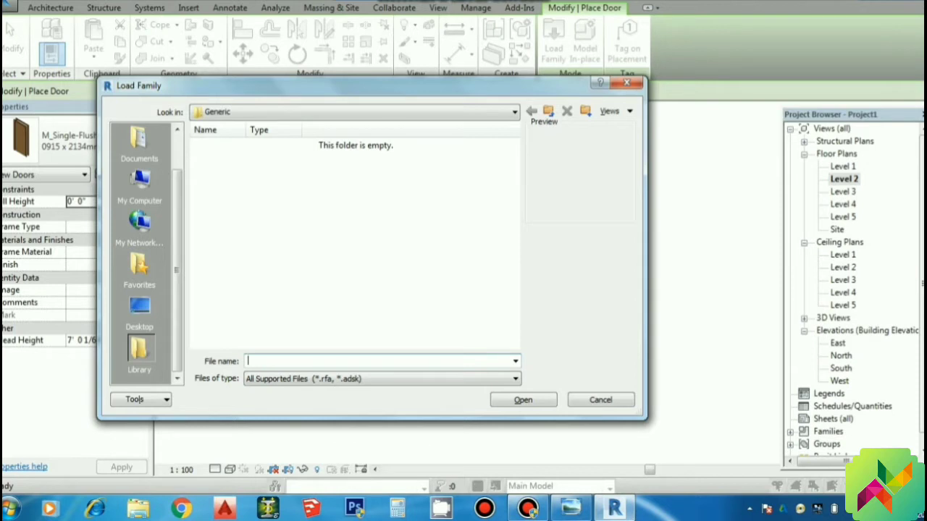
left_click(140, 311)
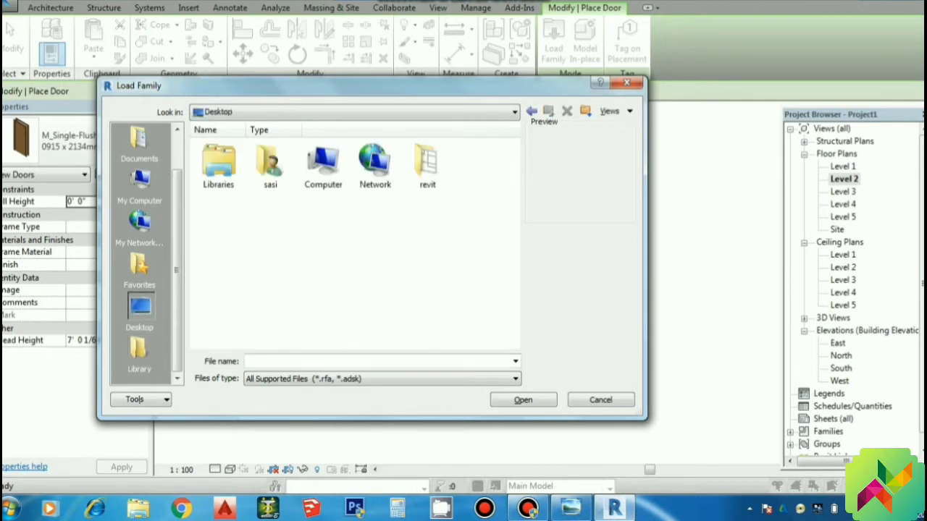
double_click(322, 163)
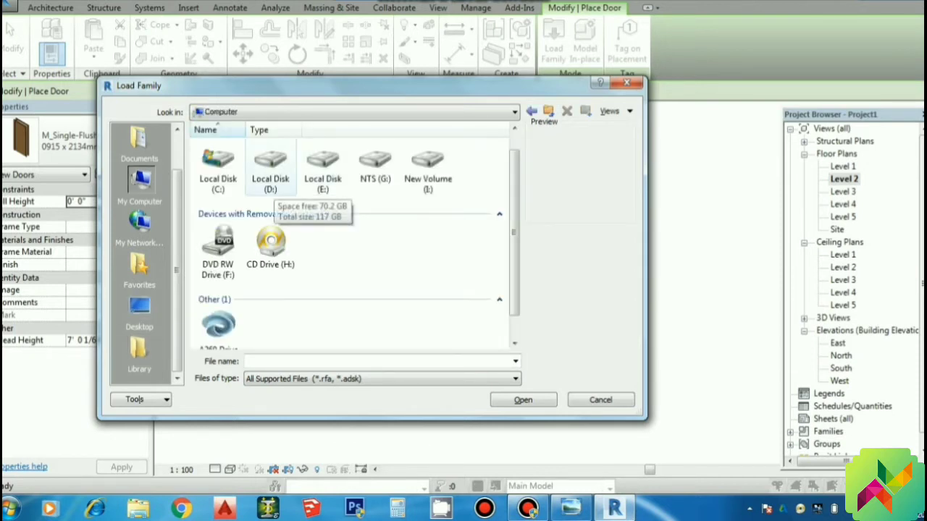
double_click(270, 165)
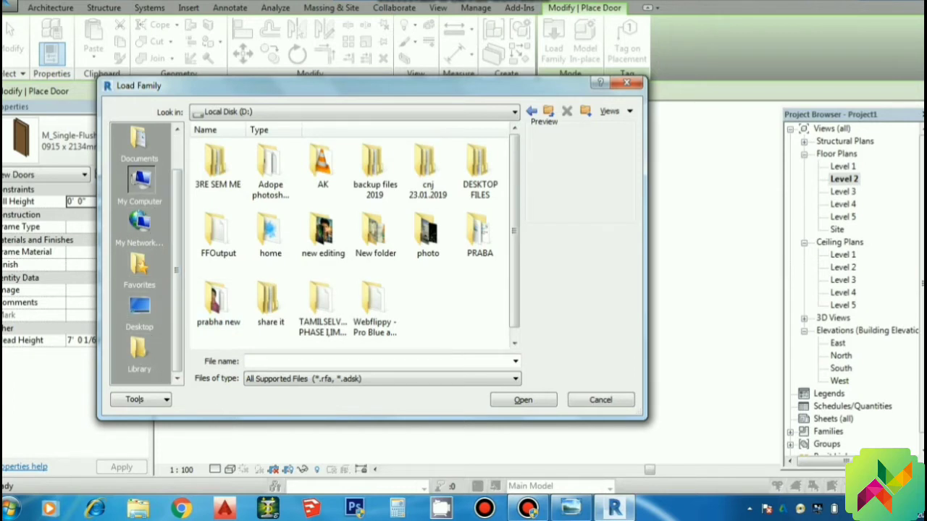
left_click(140, 183)
double_click(323, 163)
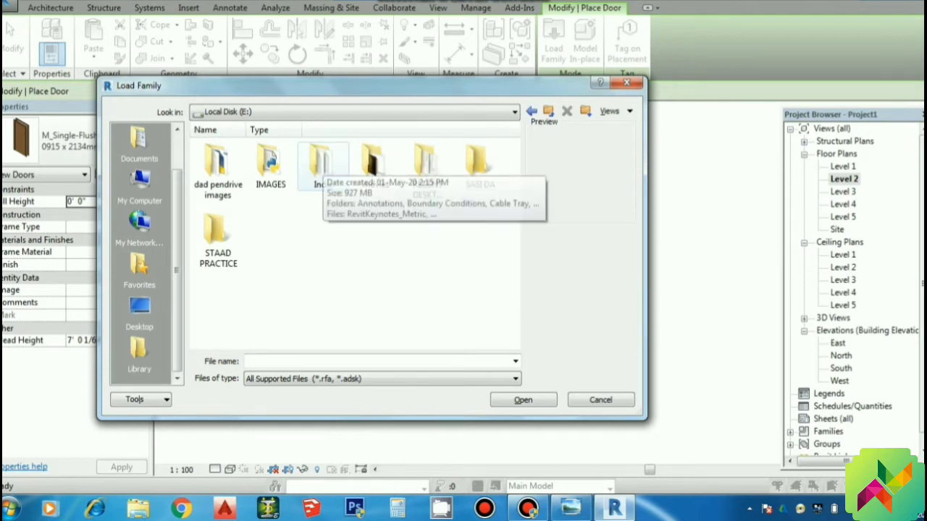
double_click(323, 163)
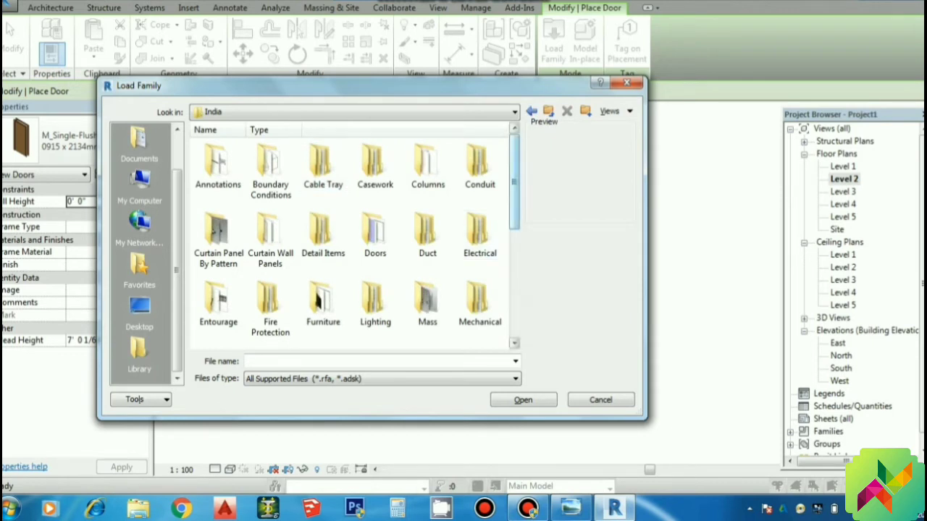
Load M_Door-Exterior-Double-Full Glass-Wood_Clad from the Doors > Residential folder.
scroll(514, 239, "down", 5)
scroll(358, 242, "down", 2)
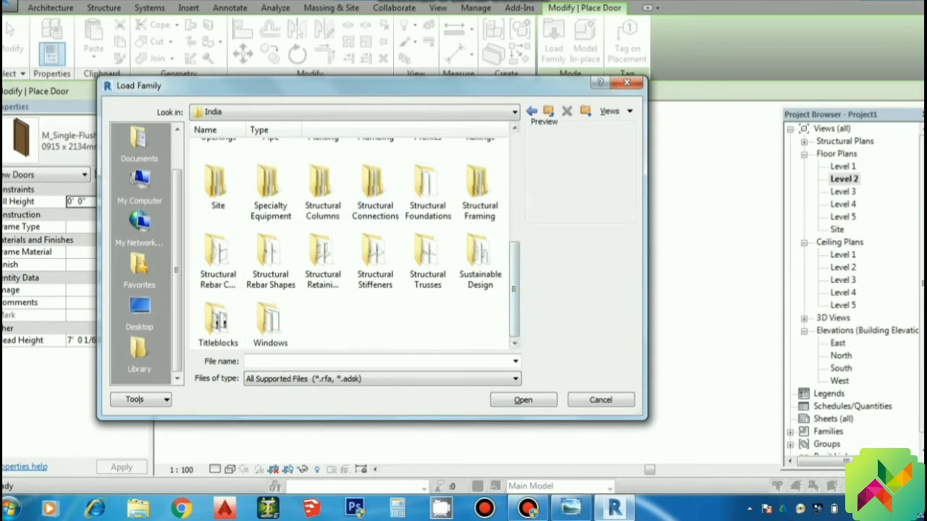
scroll(375, 250, "up", 2)
scroll(373, 209, "up", 2)
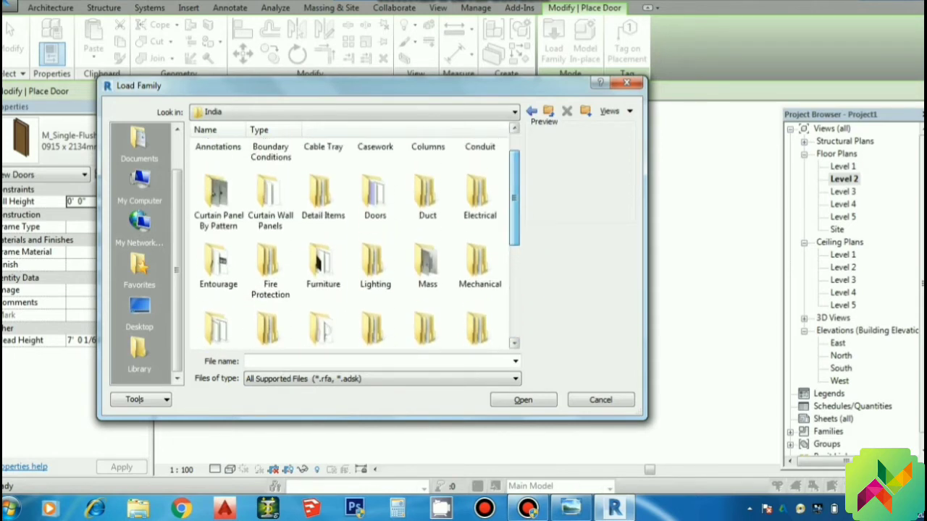
double_click(373, 195)
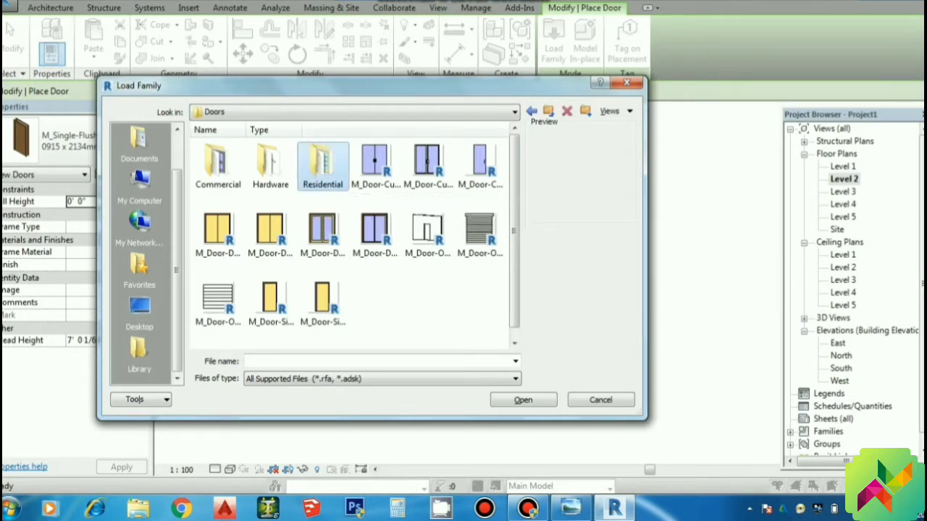
double_click(322, 165)
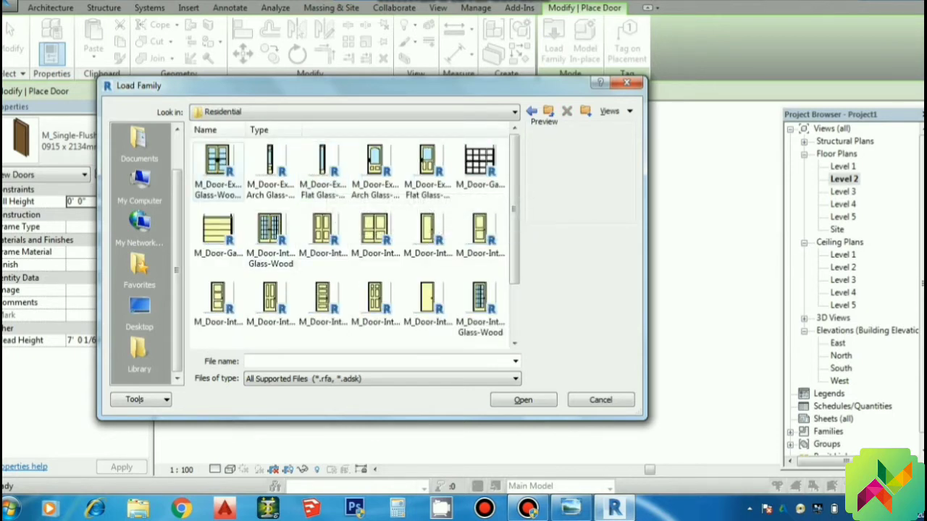
scroll(355, 242, "down", 2)
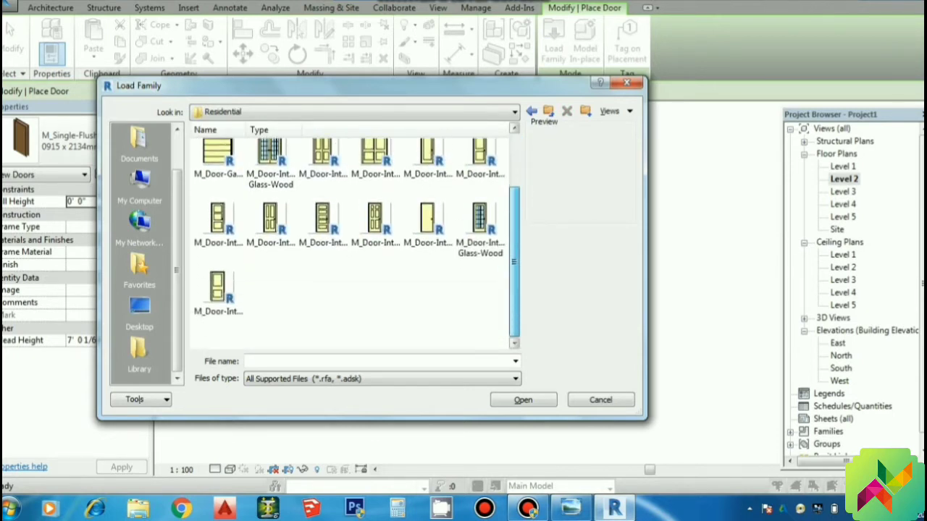
scroll(354, 242, "up", 2)
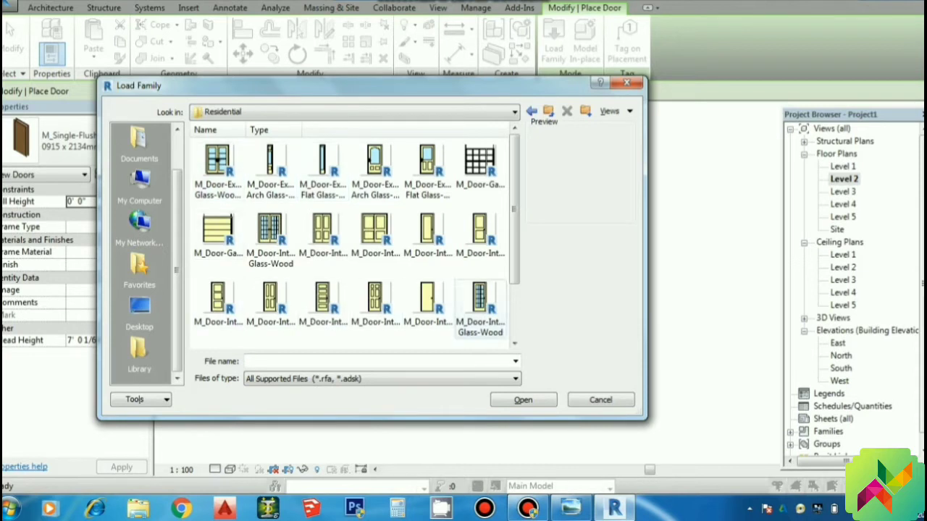
scroll(515, 210, "down", 1)
scroll(515, 210, "down", 1)
scroll(515, 210, "up", 2)
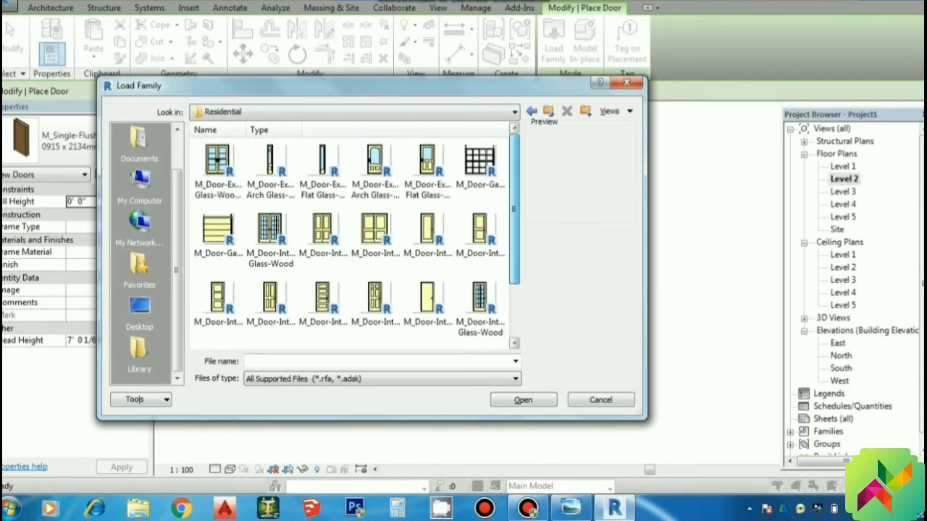
left_click(217, 163)
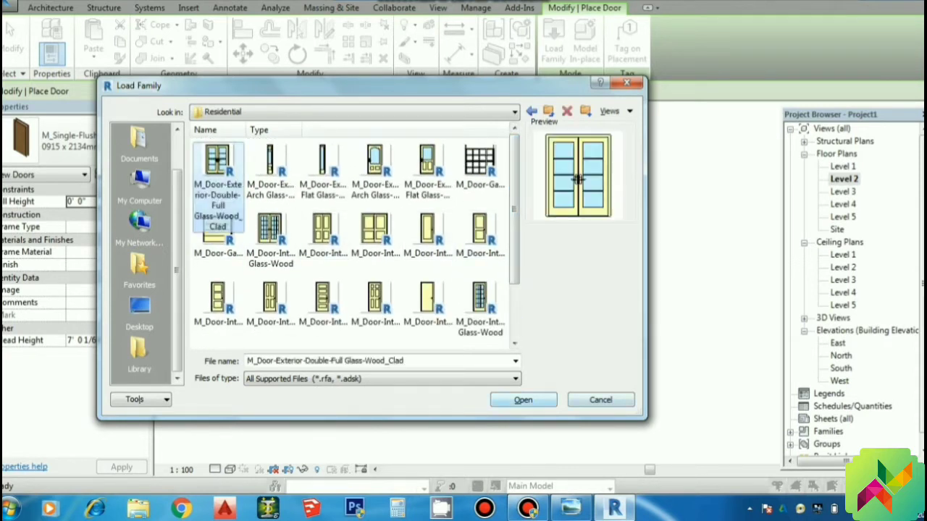
left_click(522, 400)
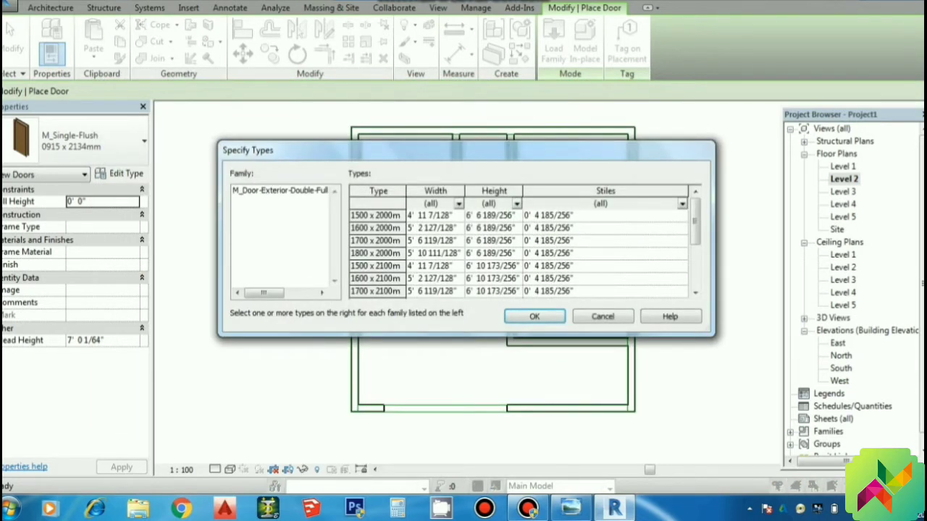
Load the 1500 x 2000mm type and resize it to 3' 6" wide, 7' 0" high.
left_click(534, 316)
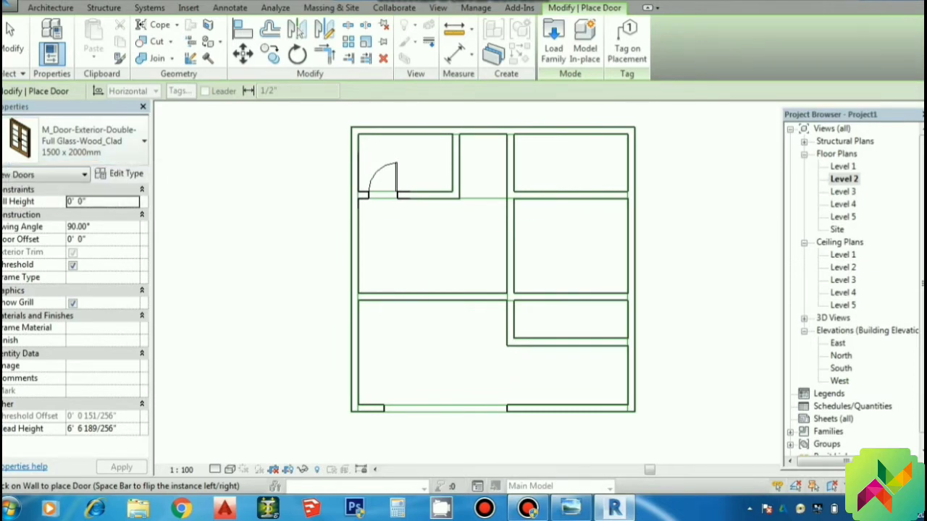
left_click(120, 174)
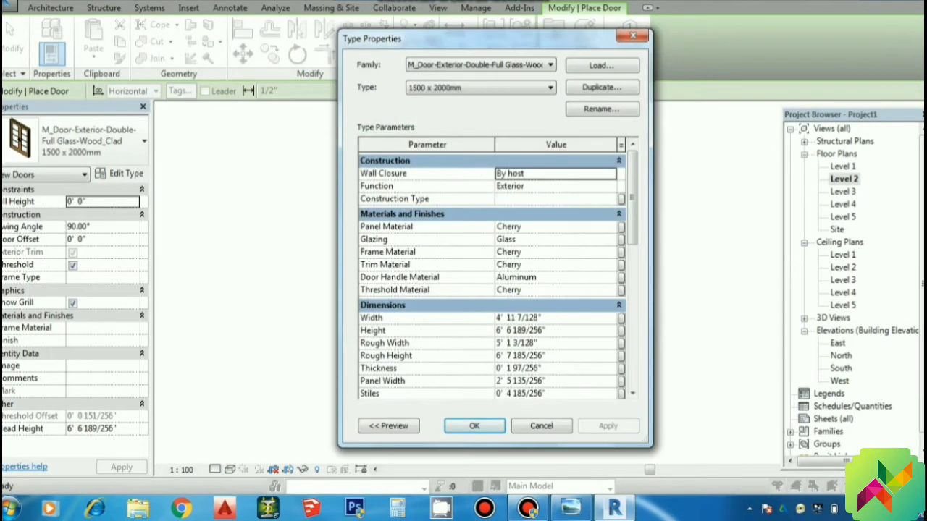
left_click(520, 330)
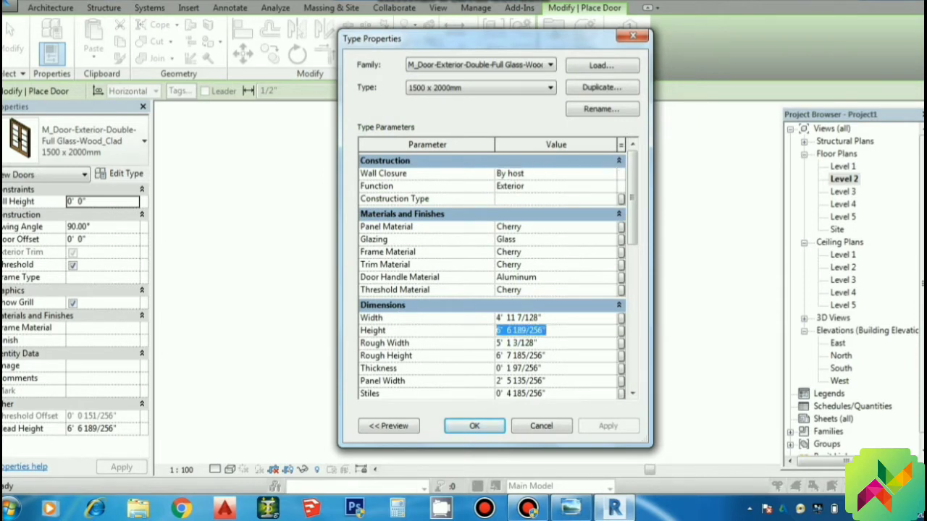
key("BackSpace")
type("7")
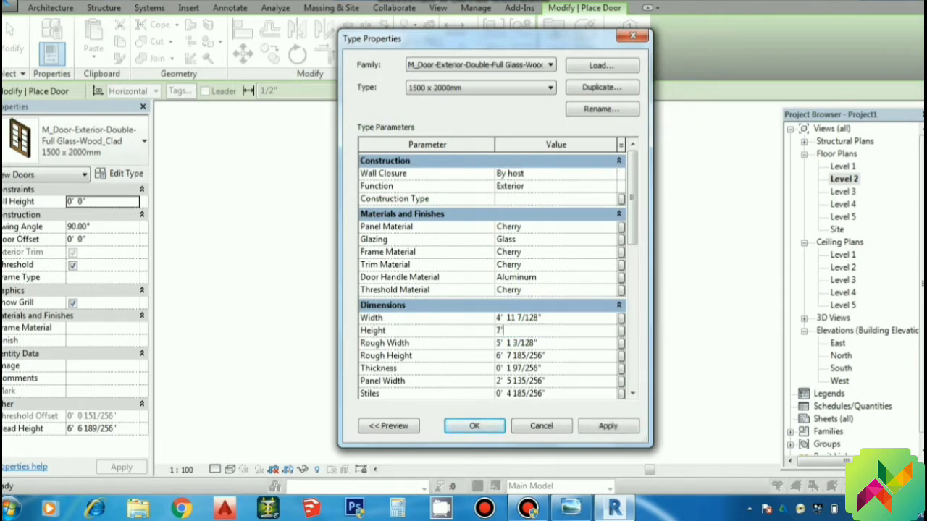
key("Return")
left_click(517, 317)
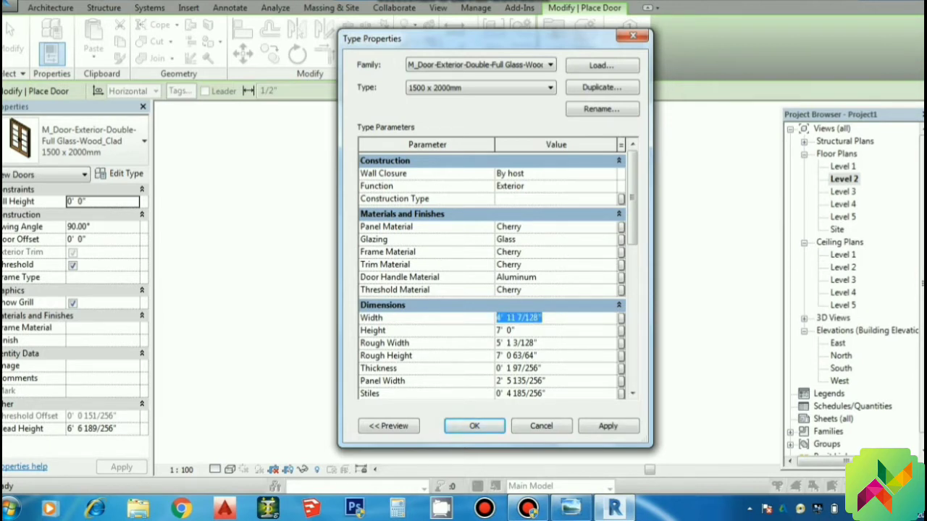
type("3'6")
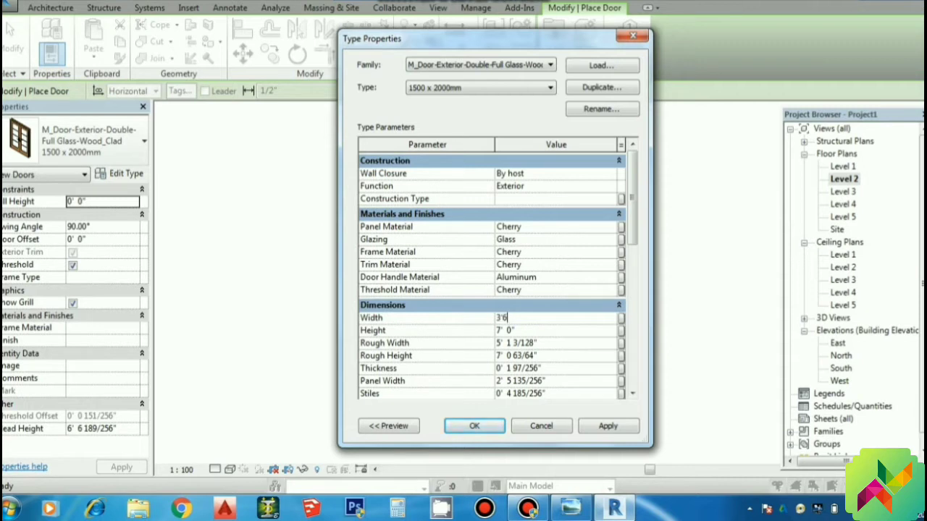
key("Return")
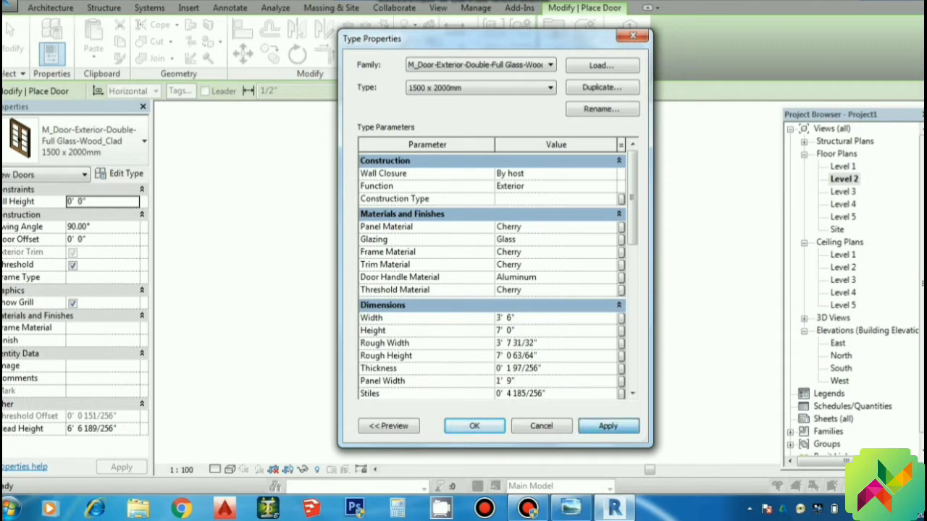
left_click(474, 425)
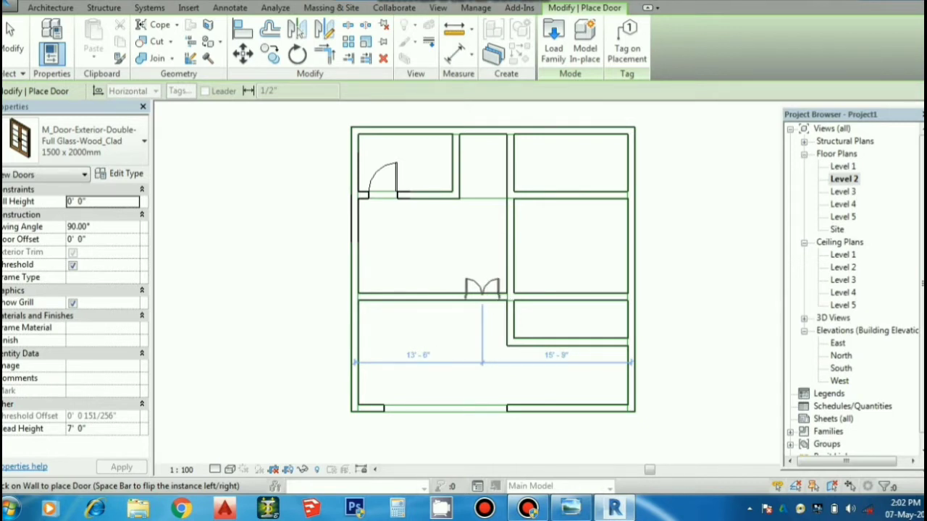
Place the double door in the central horizontal wall and end door placement.
left_click(481, 290)
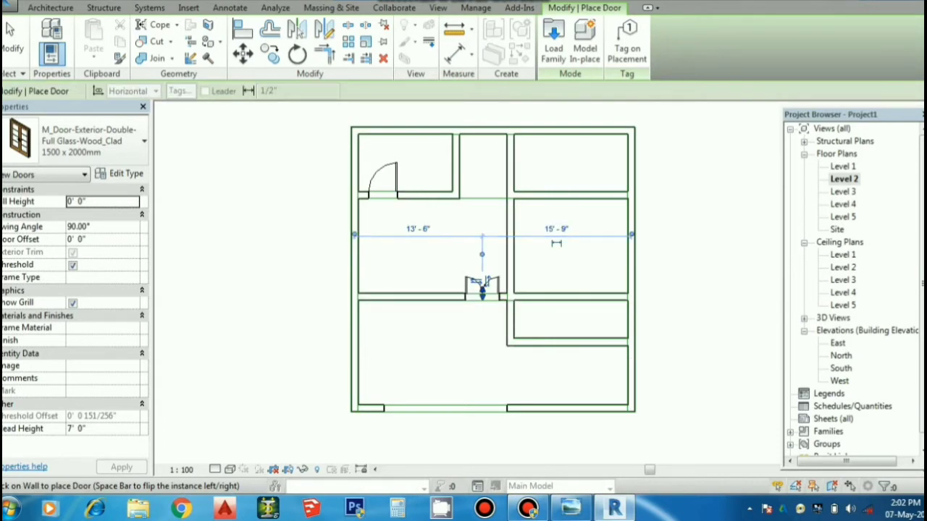
key("Escape")
key("Escape")
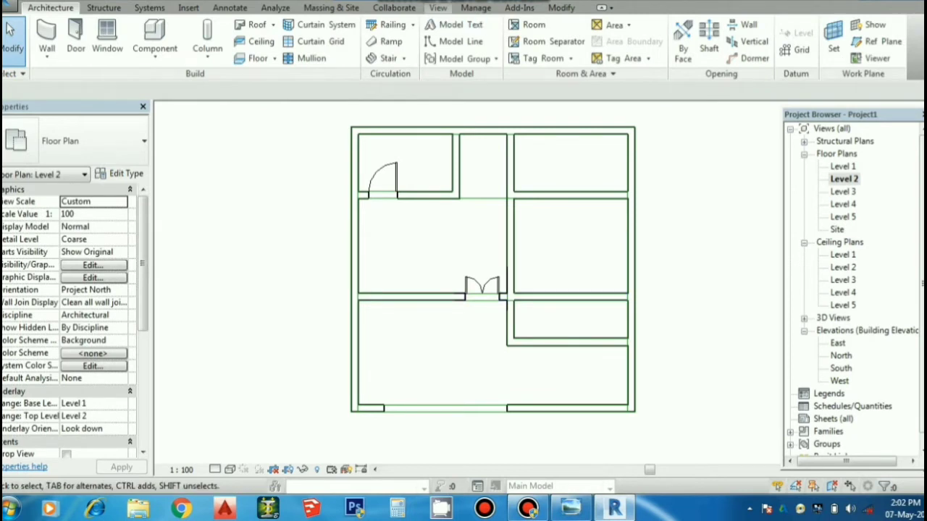
left_click(437, 7)
left_click(389, 51)
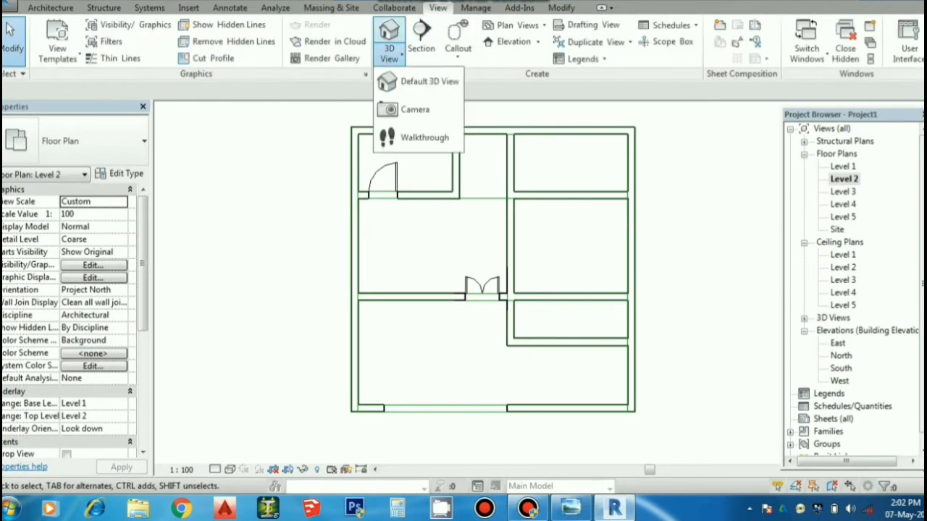
left_click(427, 81)
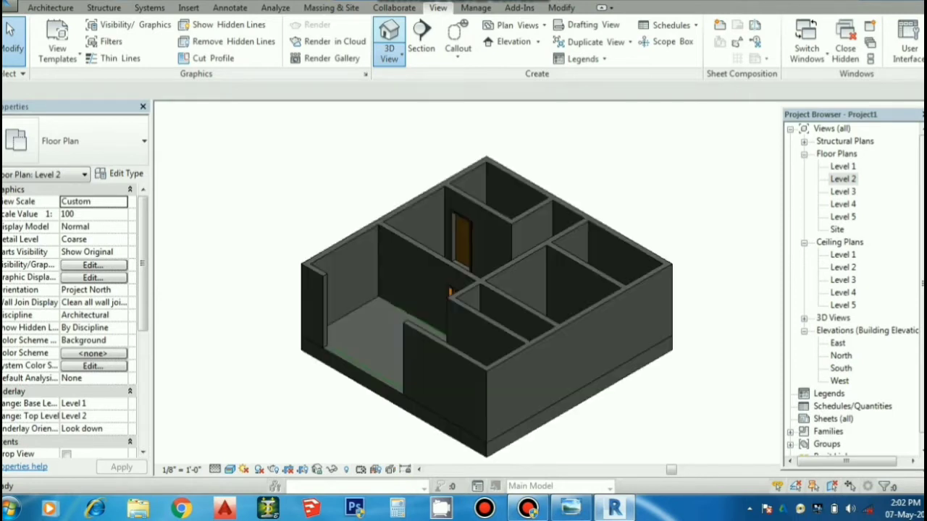
scroll(471, 260, "up", 3)
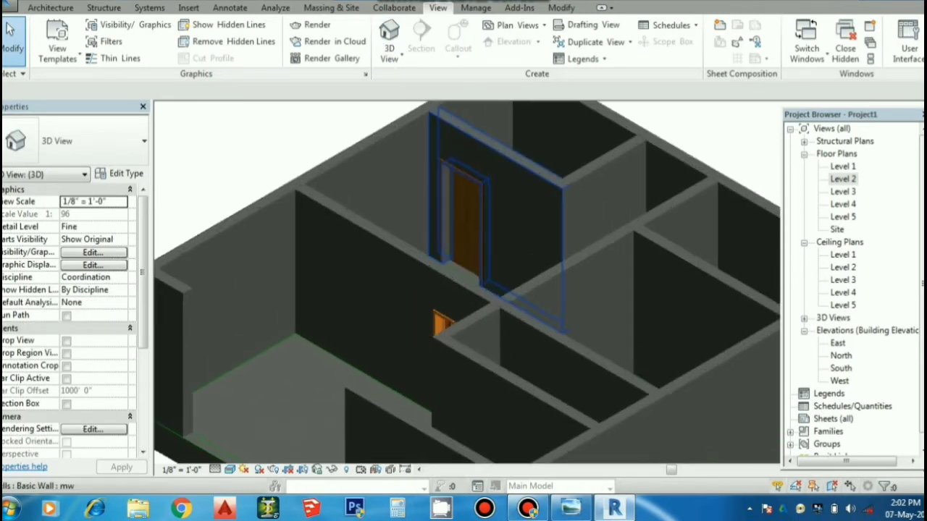
scroll(471, 261, "up", 2)
scroll(467, 188, "down", 2)
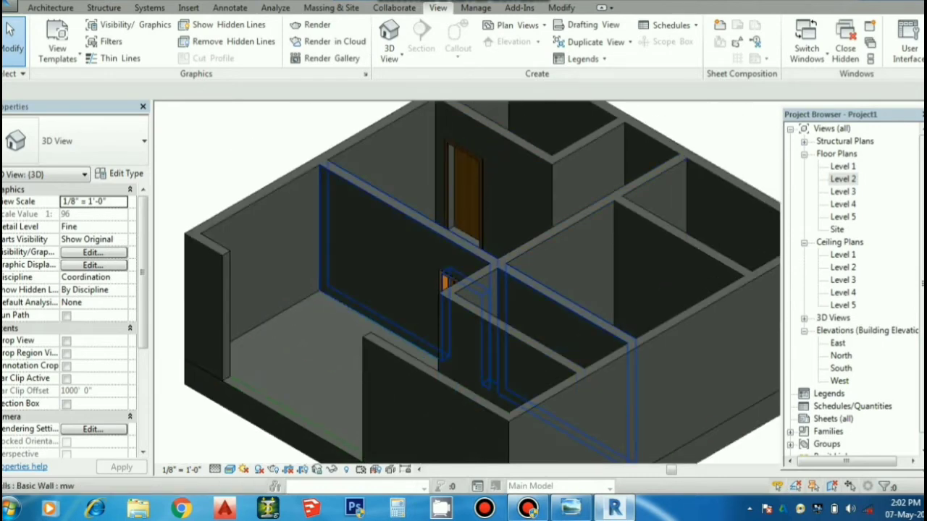
scroll(529, 307, "down", 2)
scroll(529, 307, "down", 1)
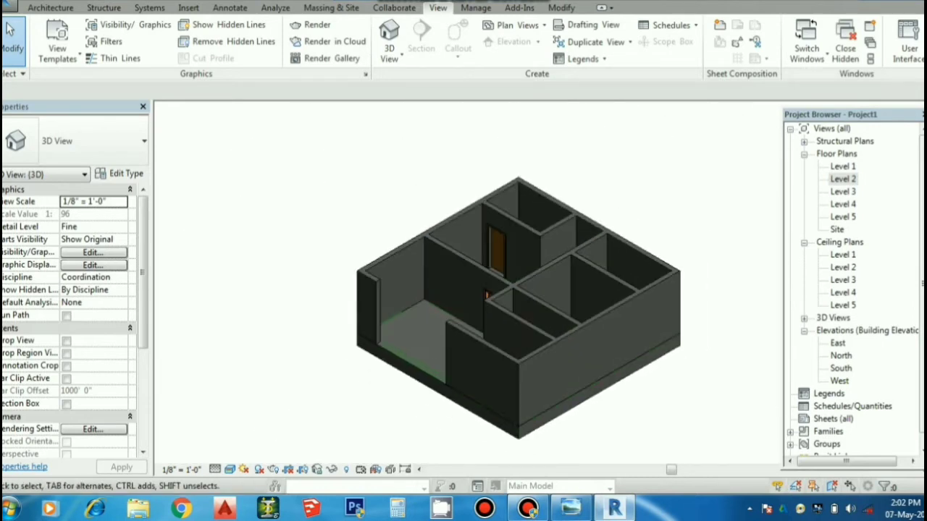
scroll(442, 431, "up", 1)
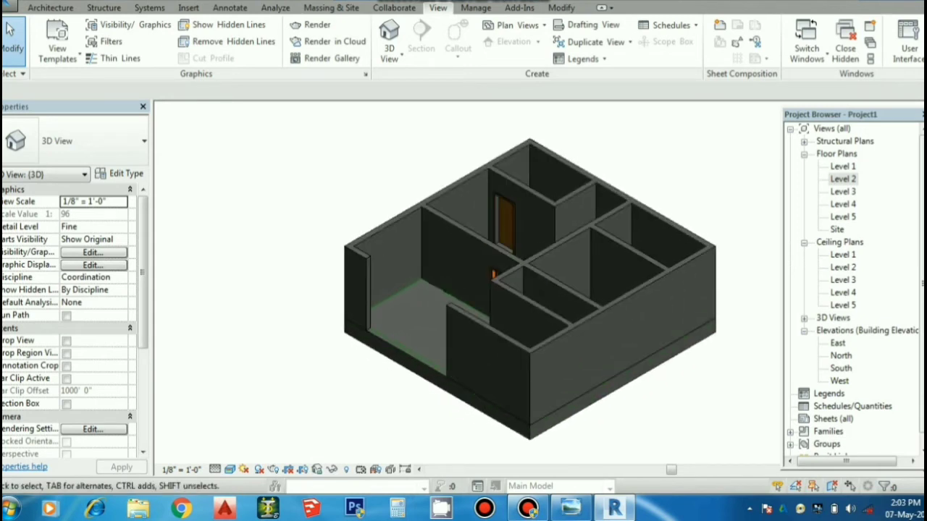
scroll(657, 444, "down", 1)
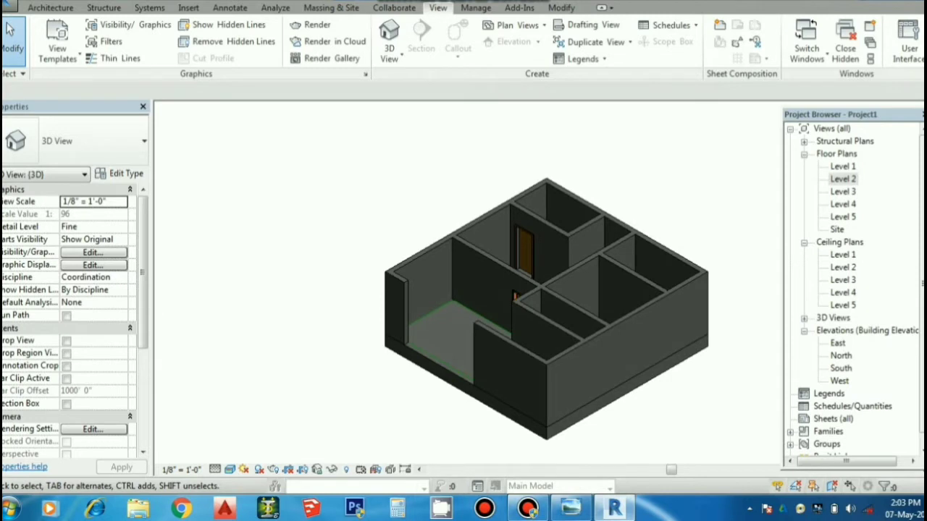
scroll(448, 358, "up", 1)
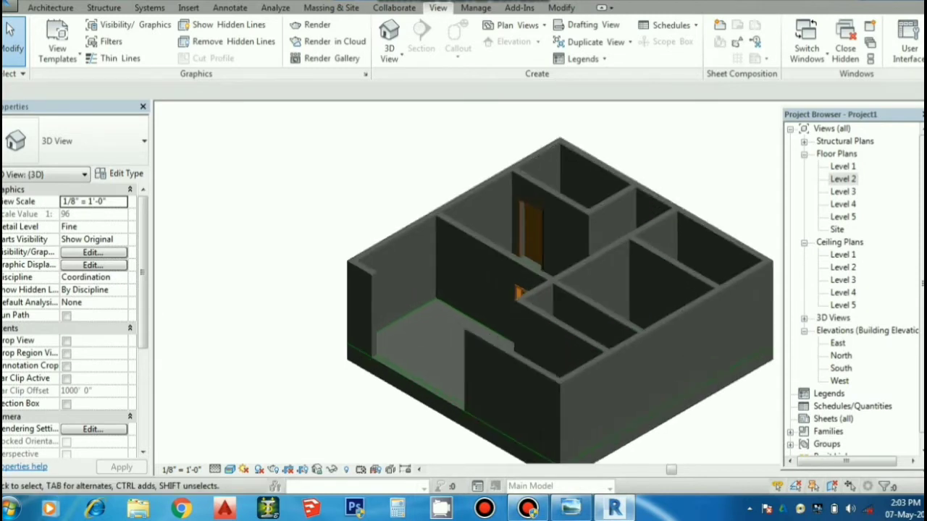
scroll(448, 357, "up", 1)
scroll(448, 357, "down", 2)
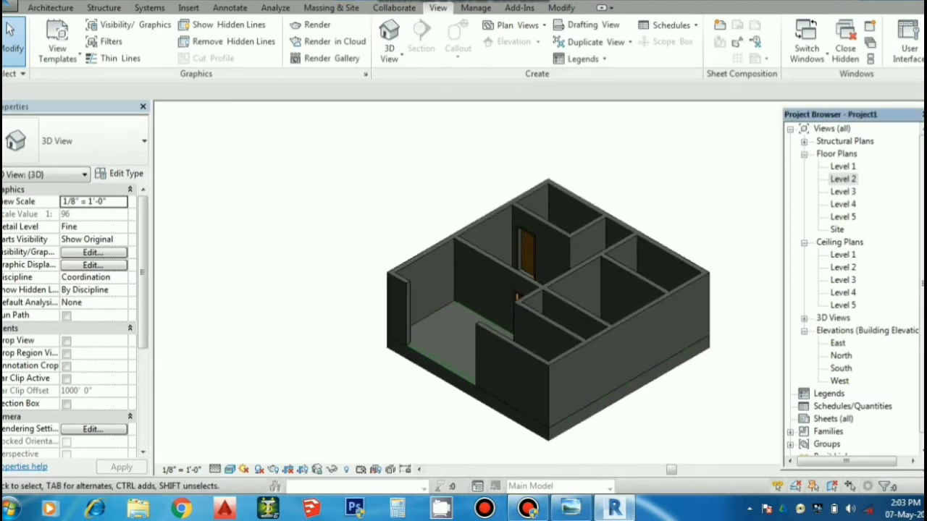
left_click_drag(832, 114, 840, 269)
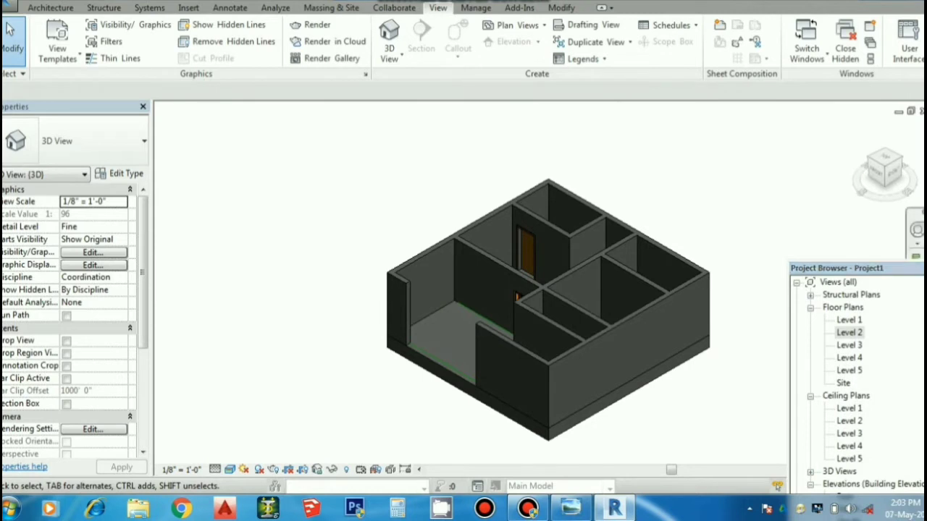
left_click(885, 158)
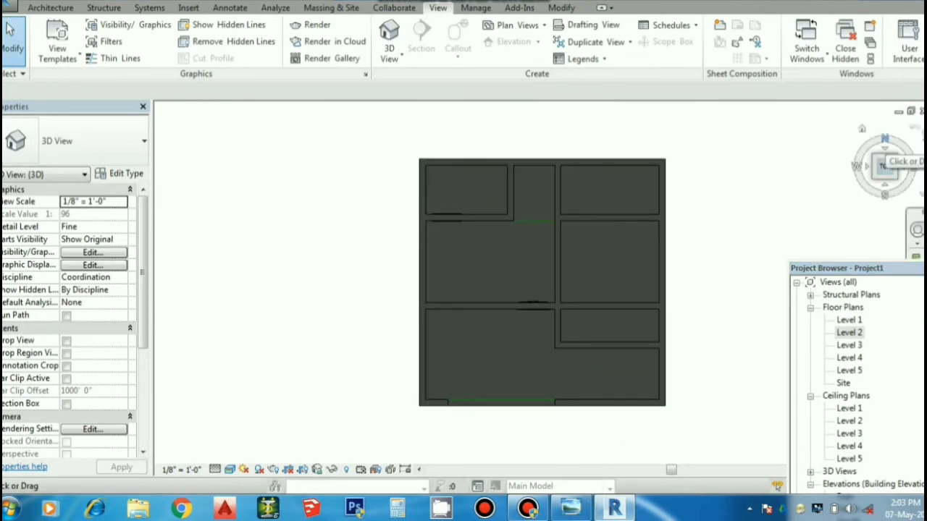
left_click(916, 126)
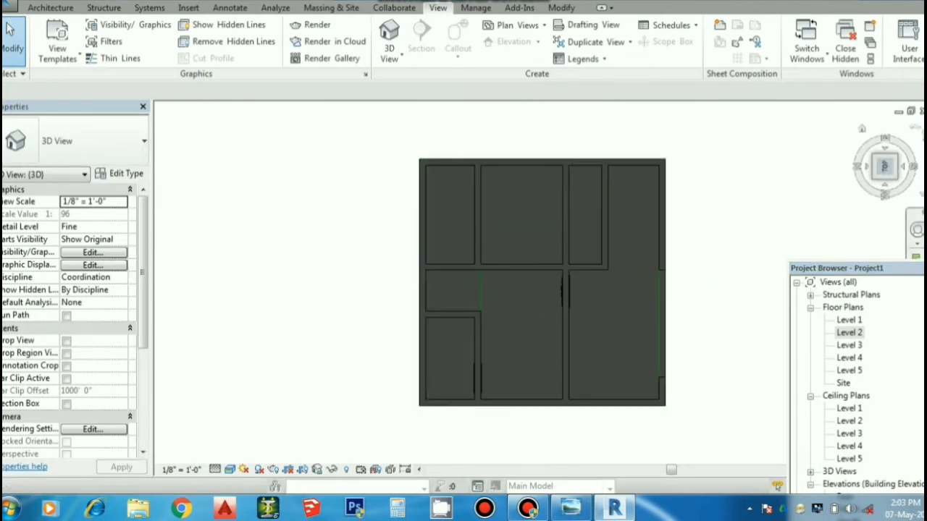
left_click(862, 128)
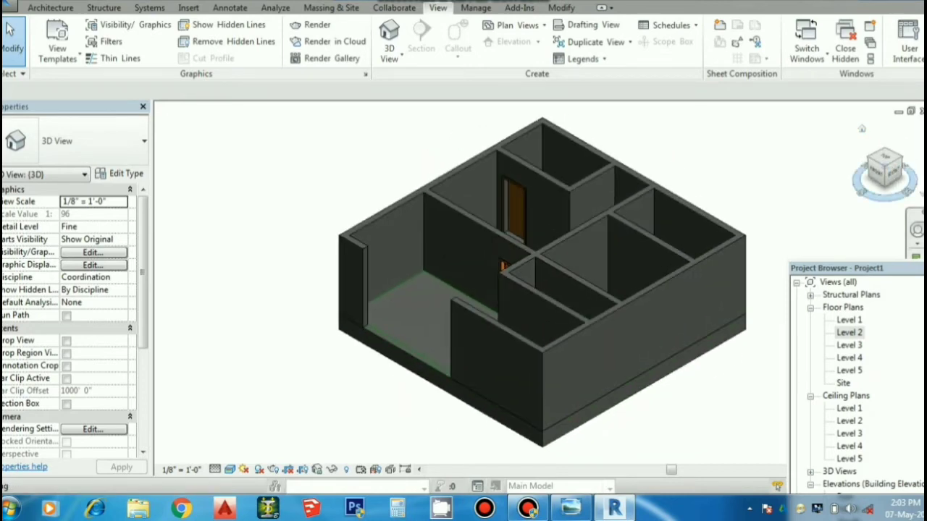
left_click_drag(885, 192, 855, 190)
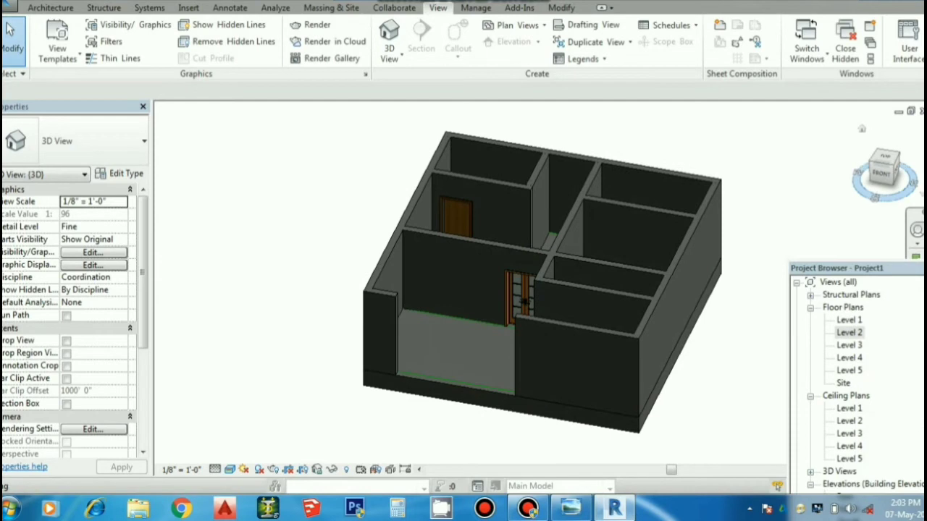
left_click_drag(876, 190, 869, 175)
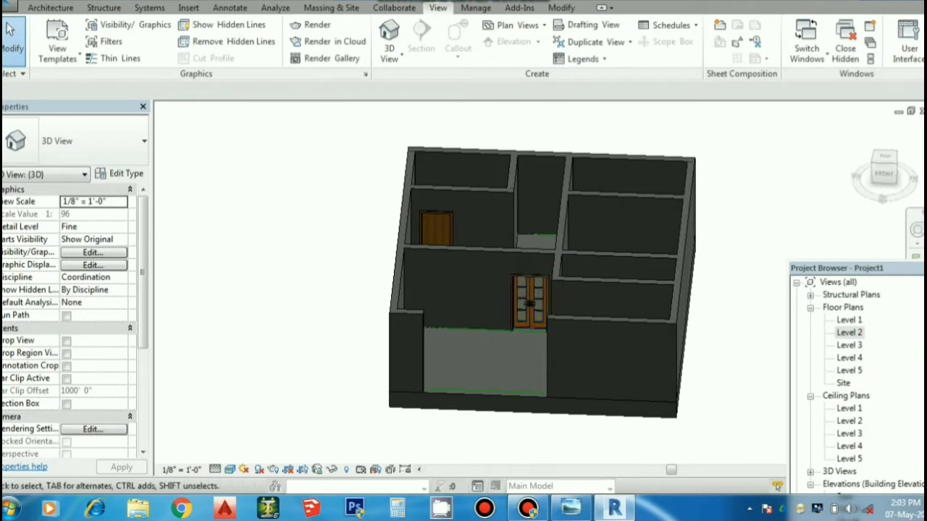
double_click(849, 332)
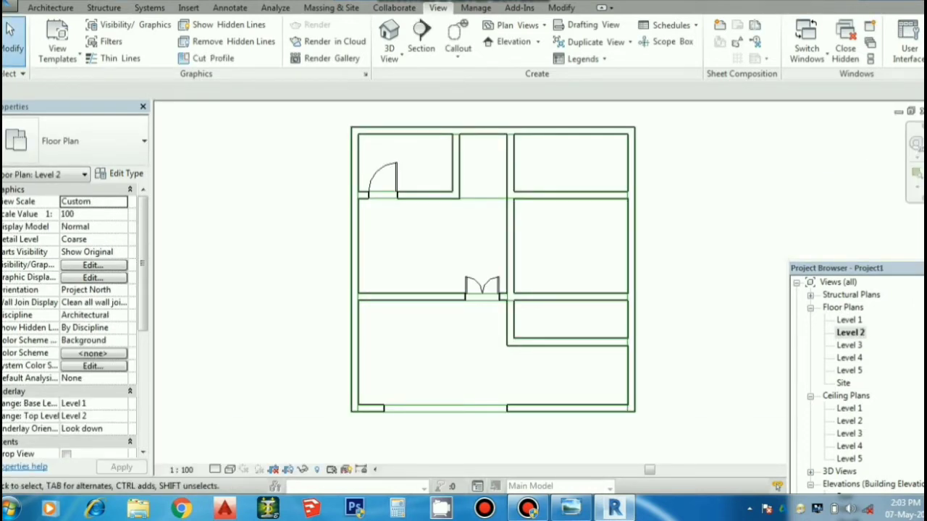
Check the reference floor-plan image, then resume placing doors.
left_click(51, 8)
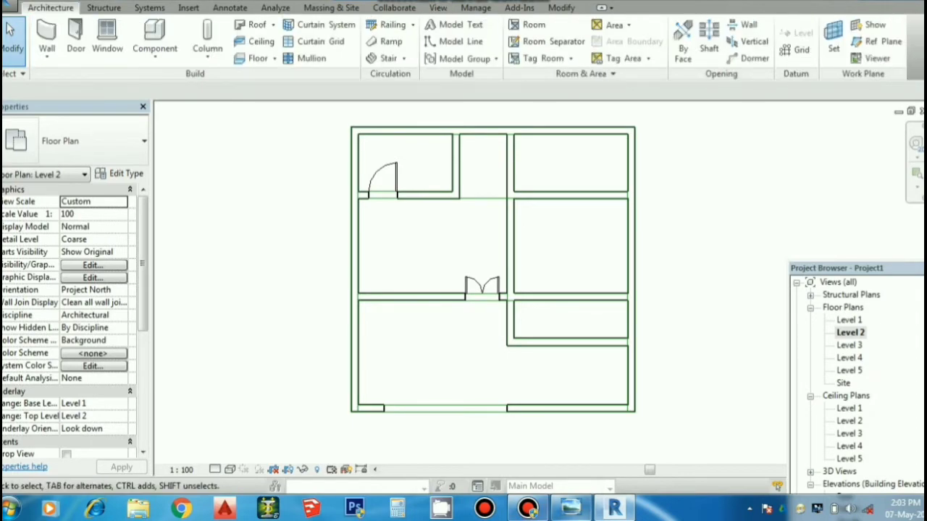
left_click(571, 509)
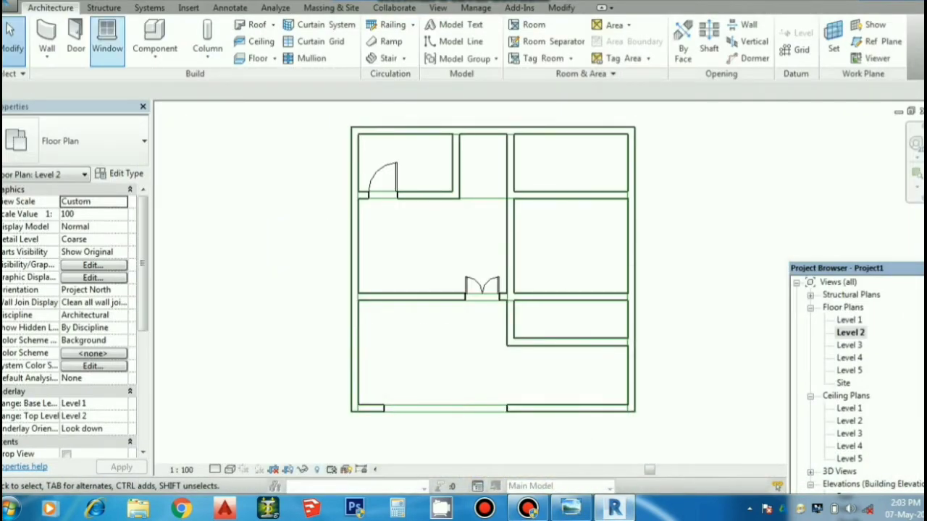
left_click(76, 40)
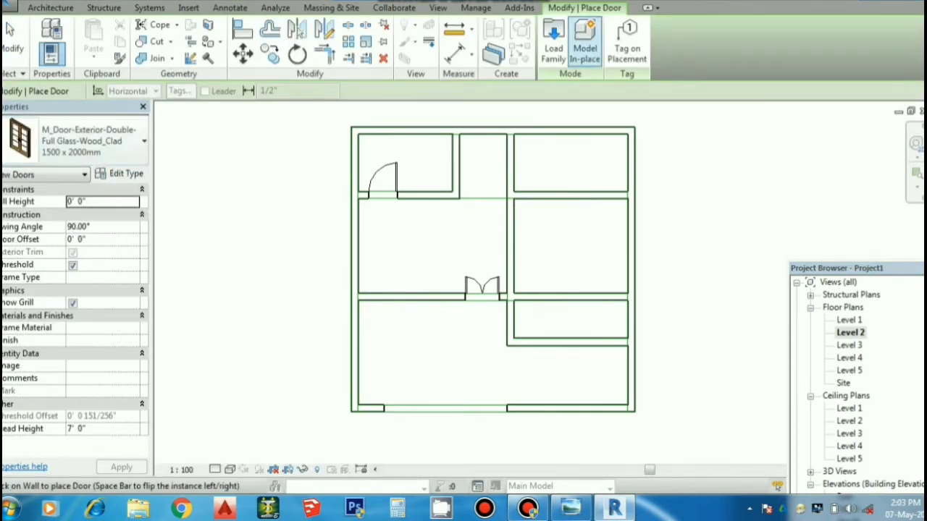
Load M_Door-Exterior-Single-Entry-Half Flat Glass-Wood_Clad from E:\India\Doors\Residential.
left_click(553, 44)
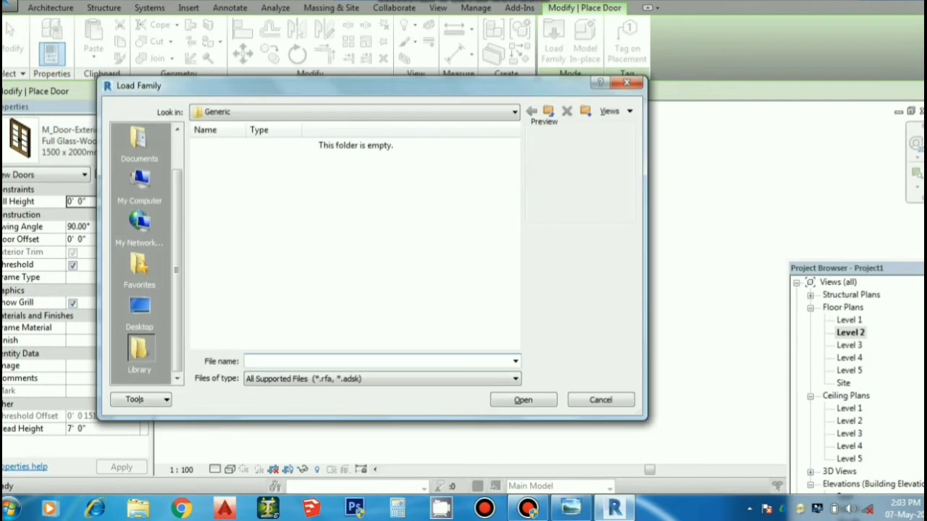
left_click(141, 183)
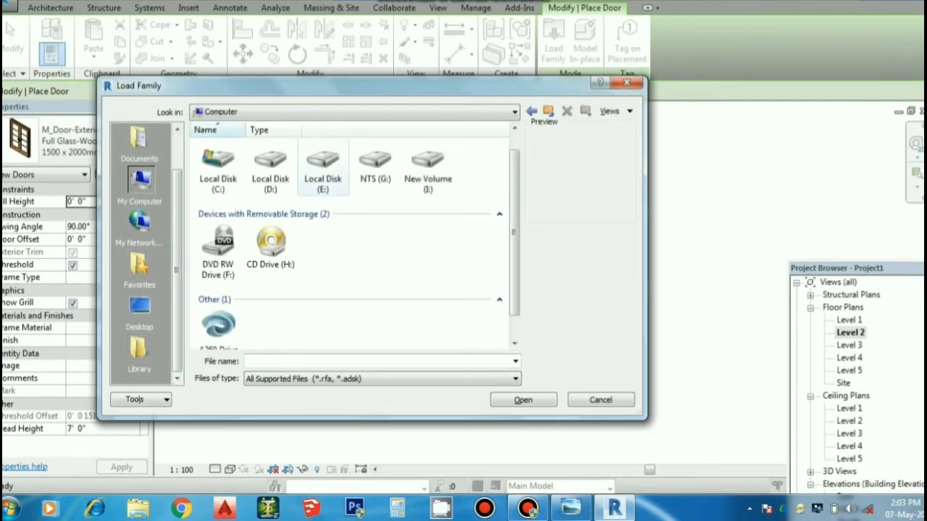
double_click(322, 167)
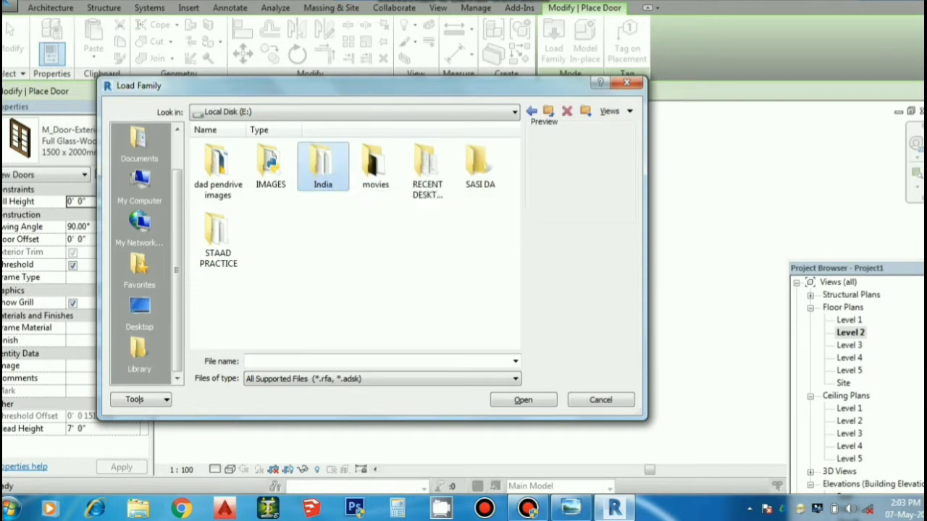
double_click(323, 170)
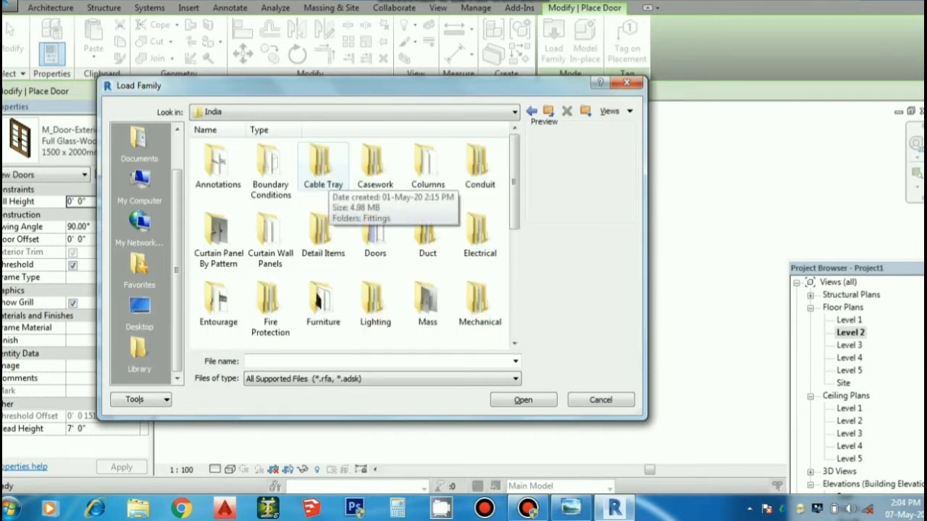
double_click(375, 232)
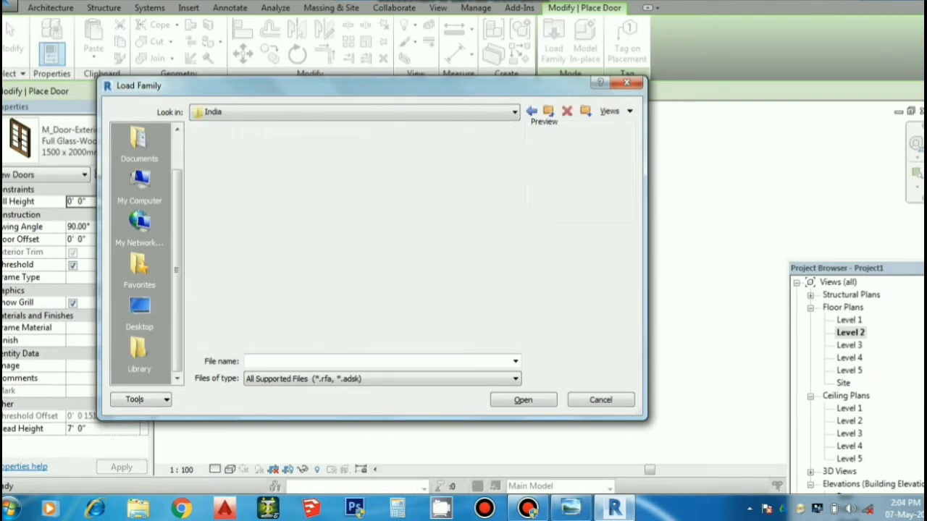
double_click(322, 165)
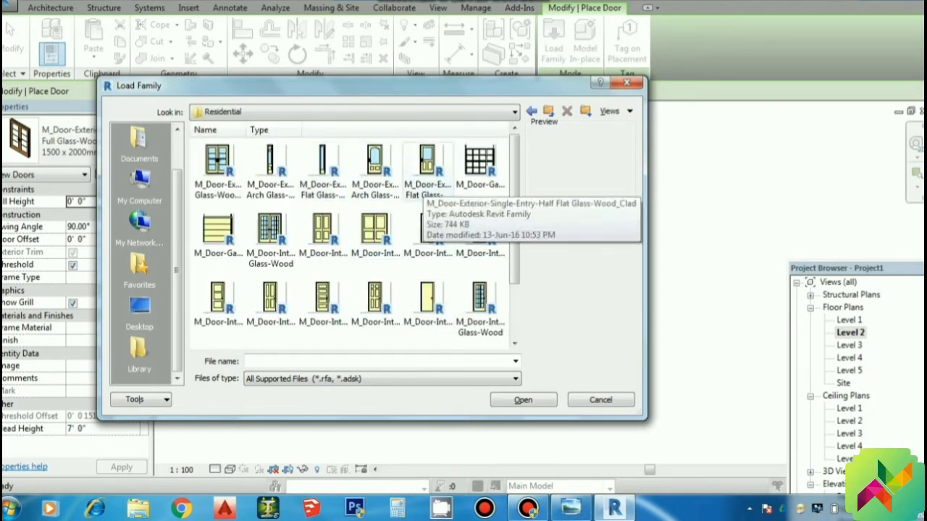
left_click(427, 160)
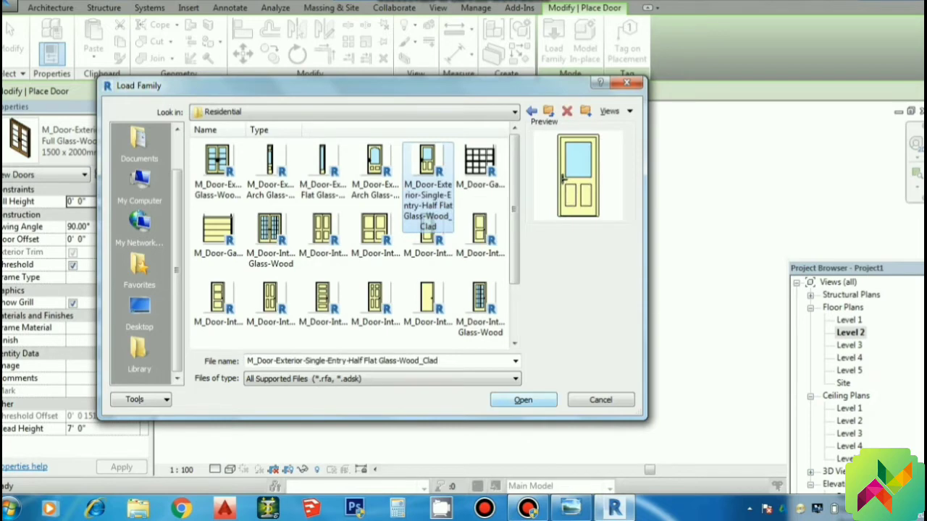
double_click(427, 160)
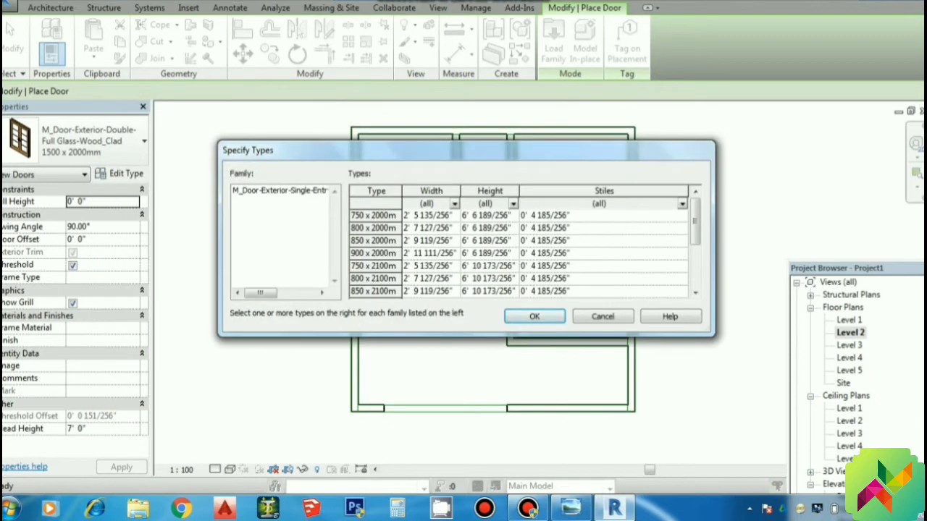
Accept the 900 x 2000mm type and bring up its Type Properties.
key("Return")
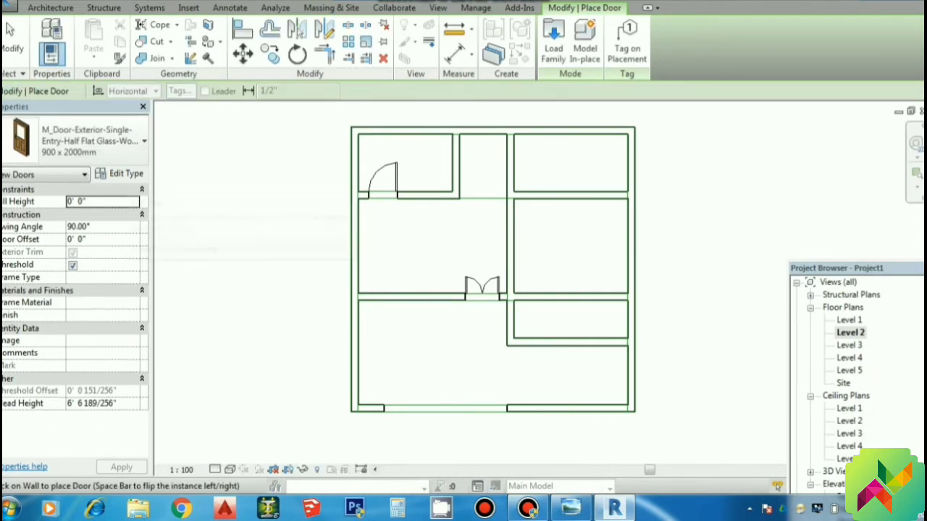
left_click(121, 173)
Duplicate the door as '900 x 2000mm 2', 7' 0" high and 2' 6" wide.
left_click(601, 87)
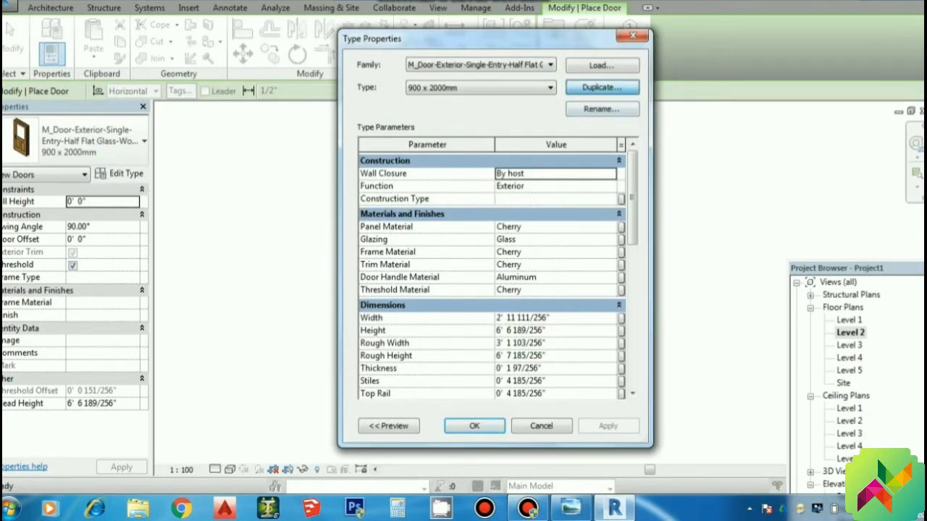
key("Return")
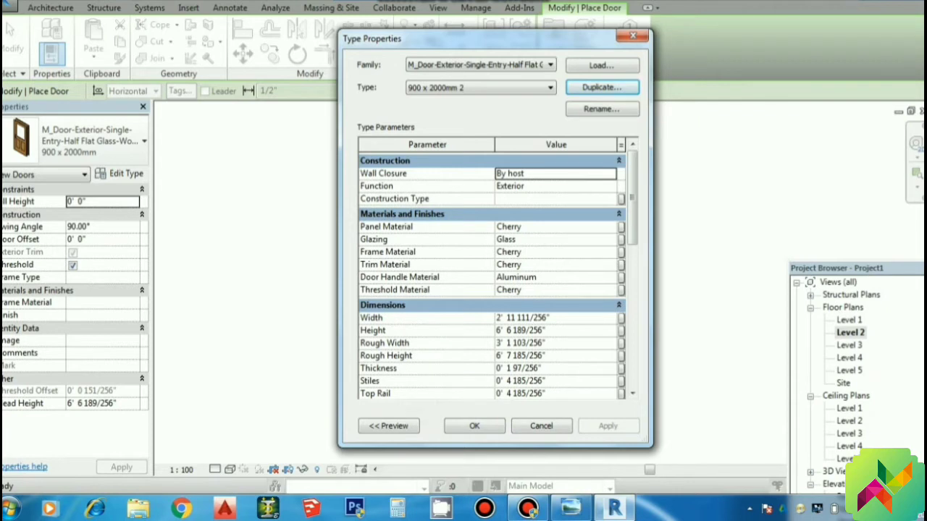
left_click(520, 330)
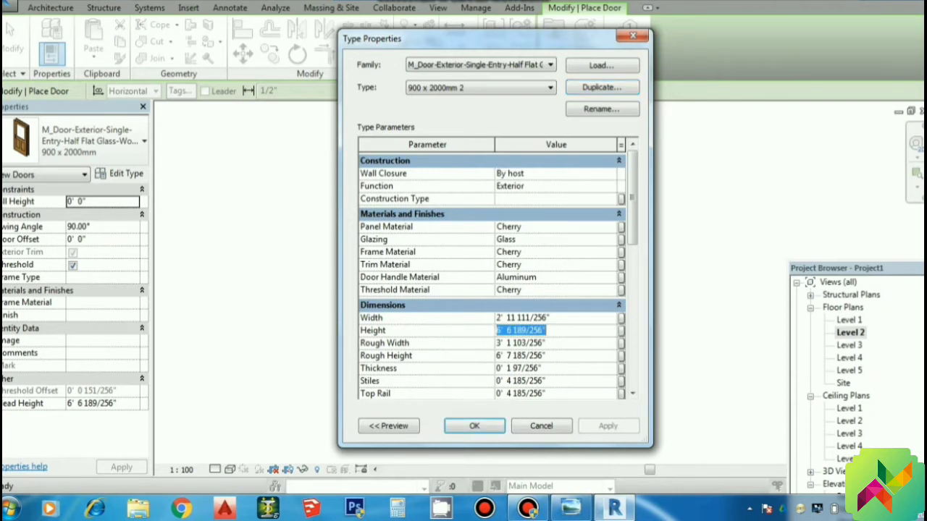
key("BackSpace")
type("7")
key("Return")
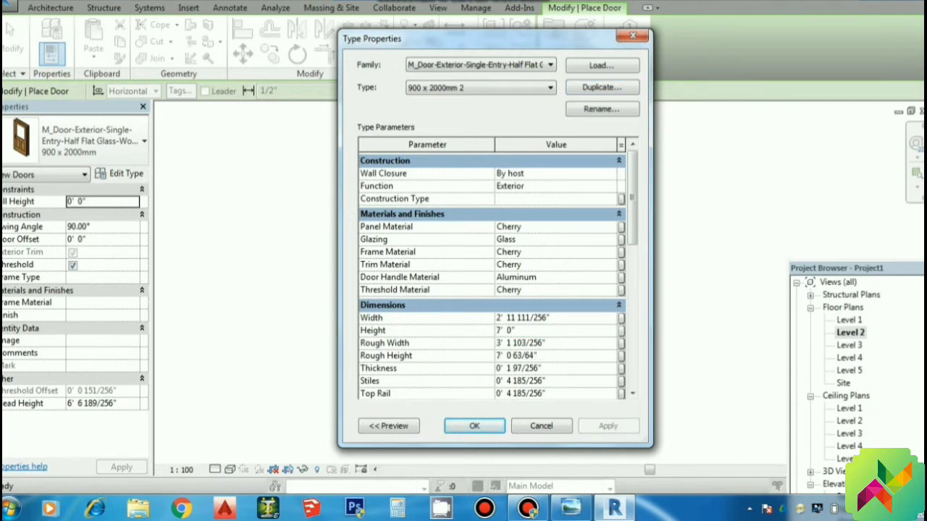
left_click(521, 317)
type("2")
type("'6")
key("Return")
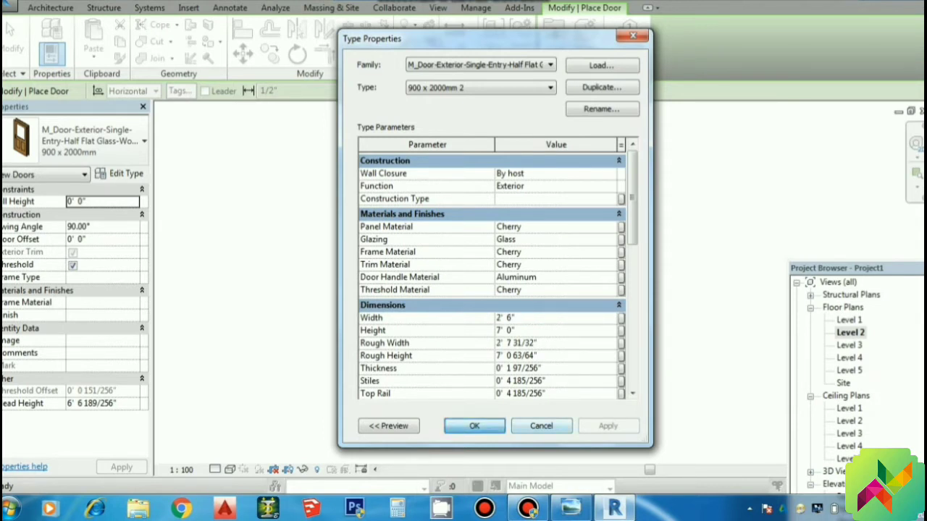
key("Return")
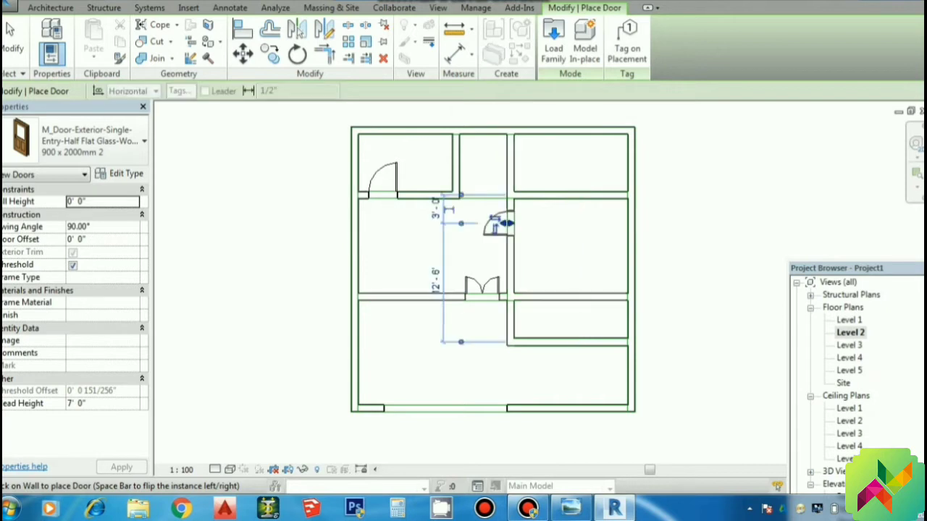
Place two 2' 6" single doors on the interior walls right of the plan's centre.
left_click(539, 297)
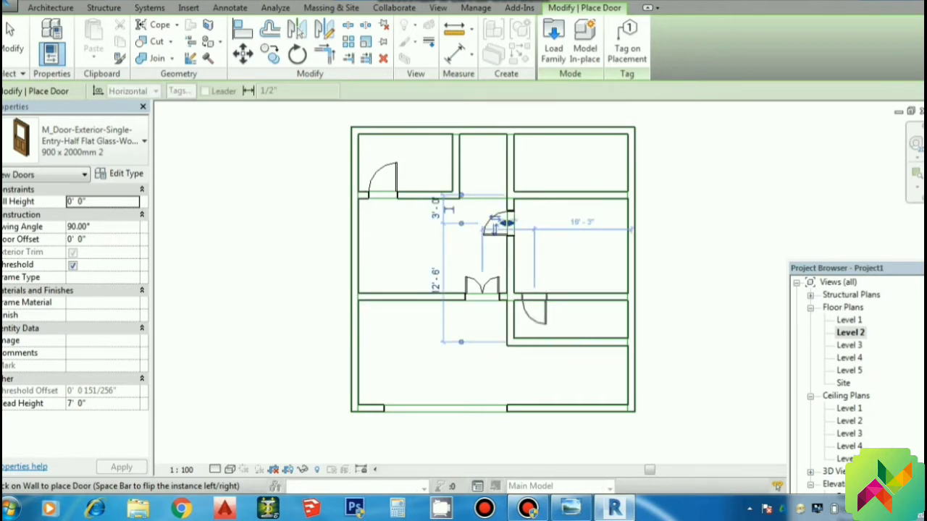
left_click(504, 224)
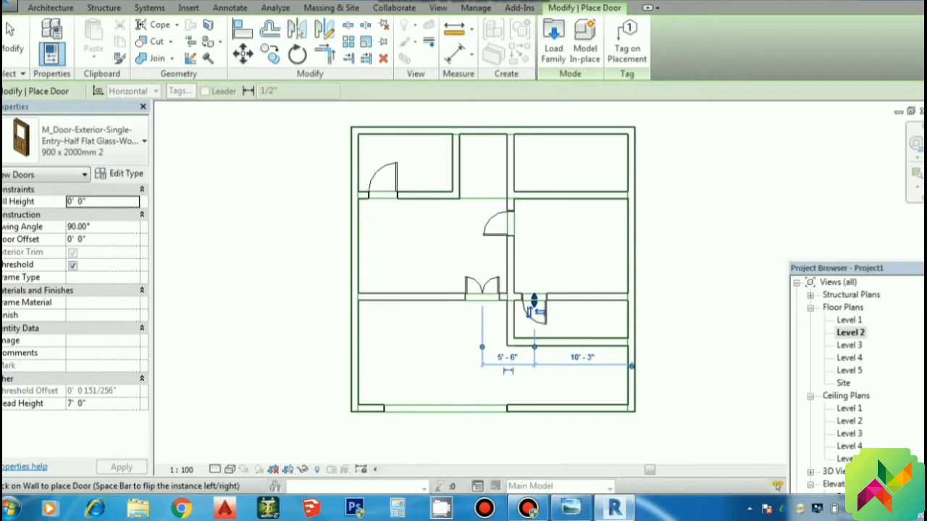
key("Escape")
key("Escape")
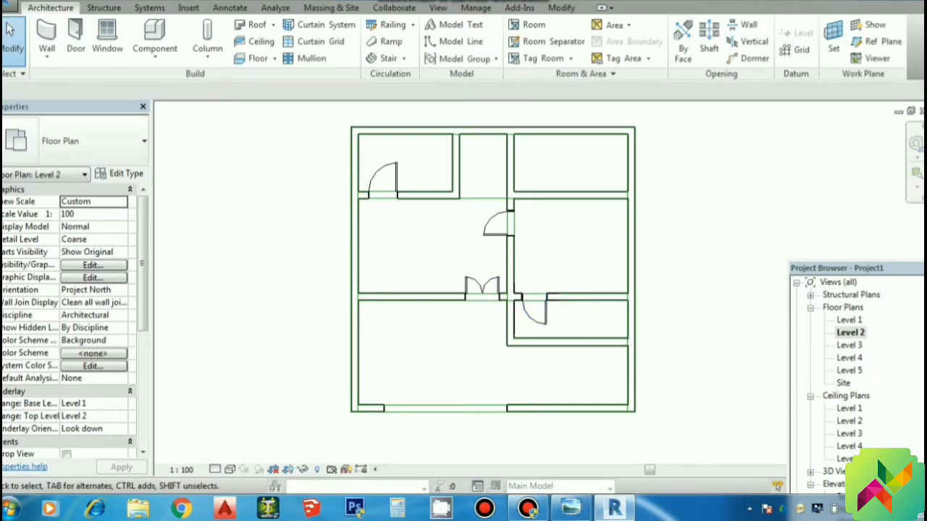
left_click(222, 1)
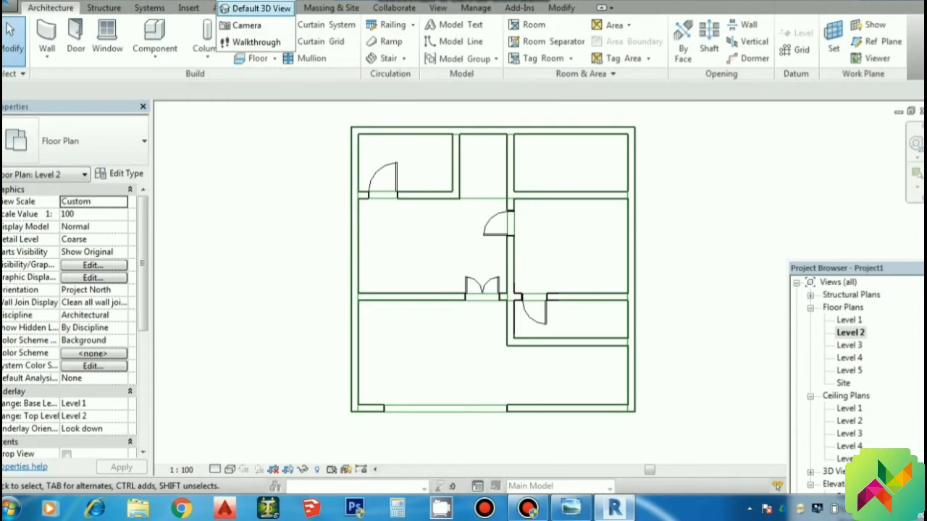
left_click(257, 8)
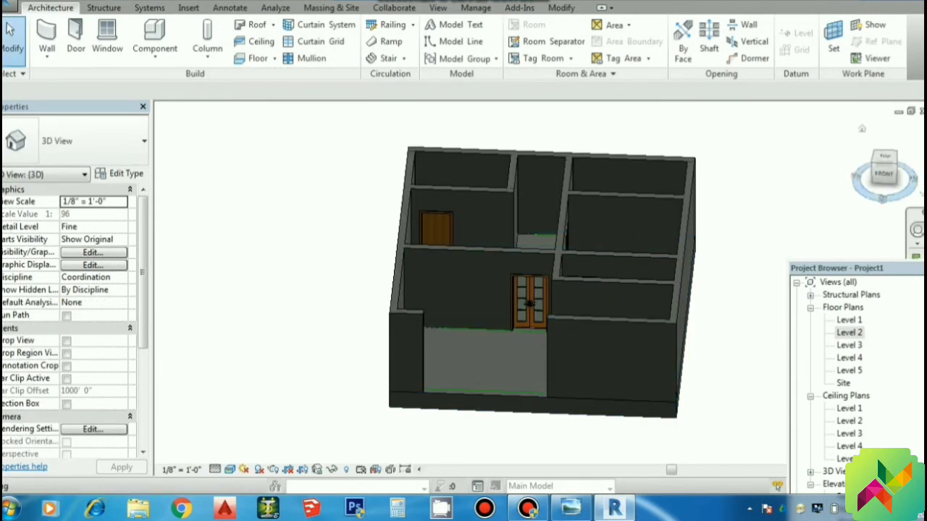
middle_click_drag(507, 283, 579, 283, "shift")
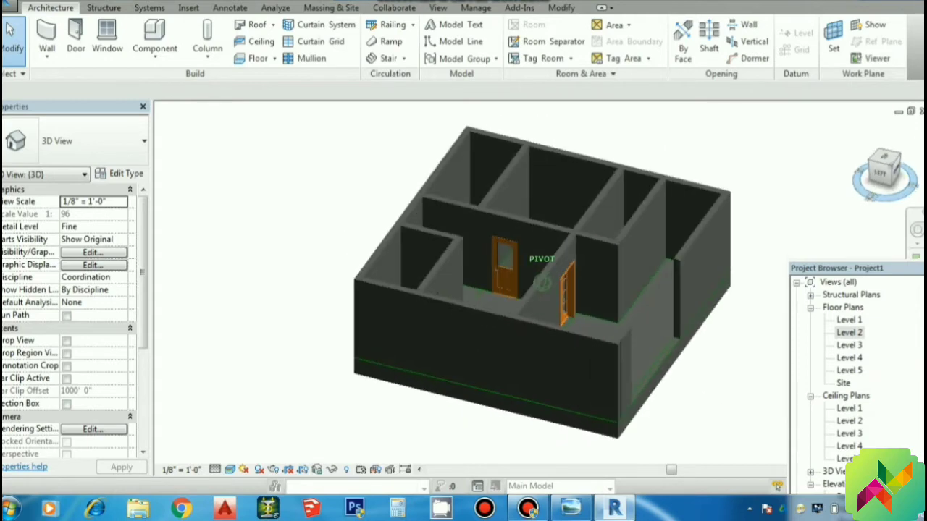
middle_click_drag(507, 283, 579, 282, "shift")
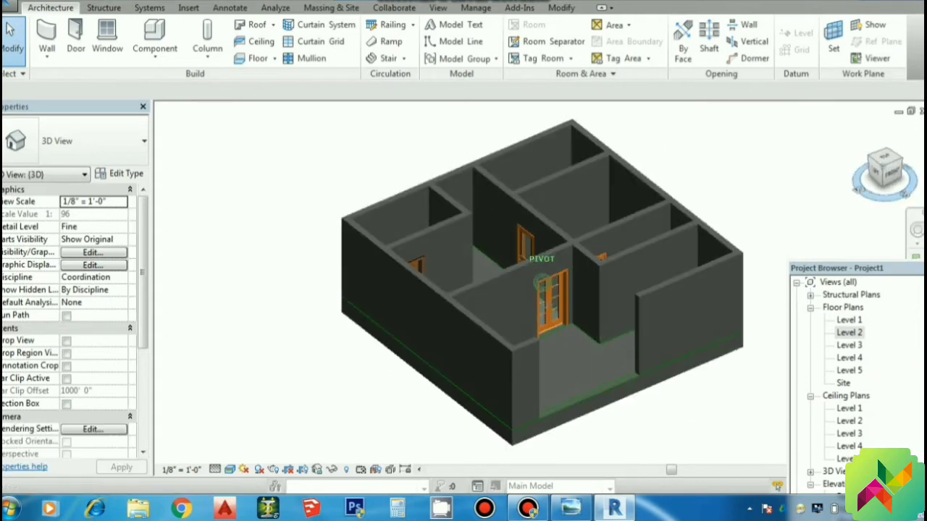
left_click(884, 157)
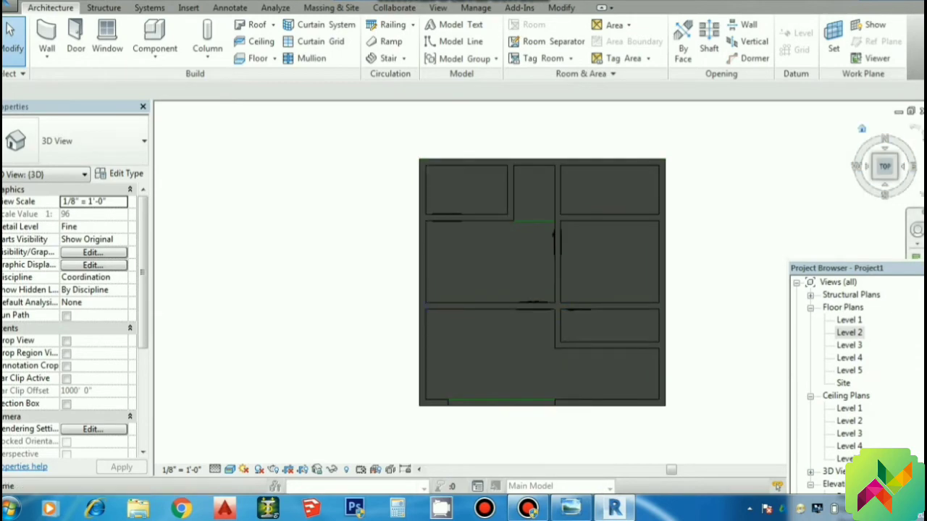
left_click(860, 139)
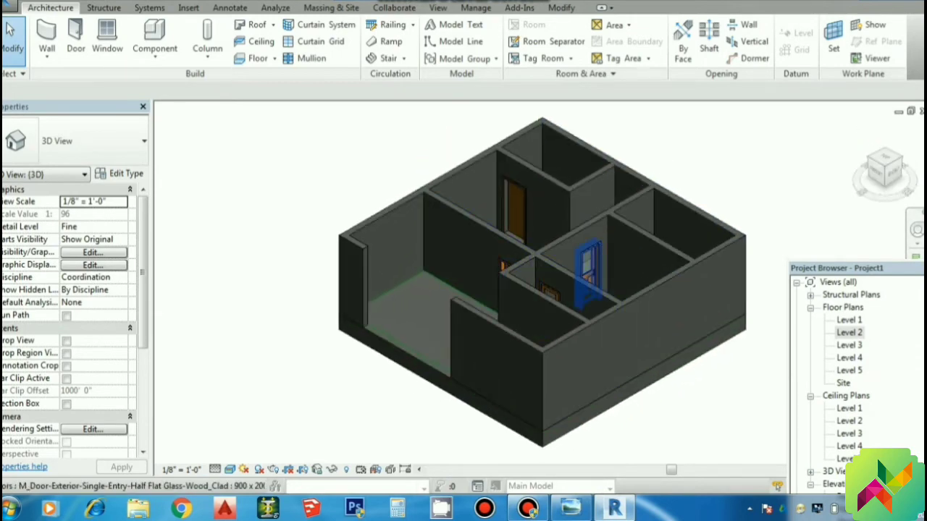
scroll(572, 290, "up", 5)
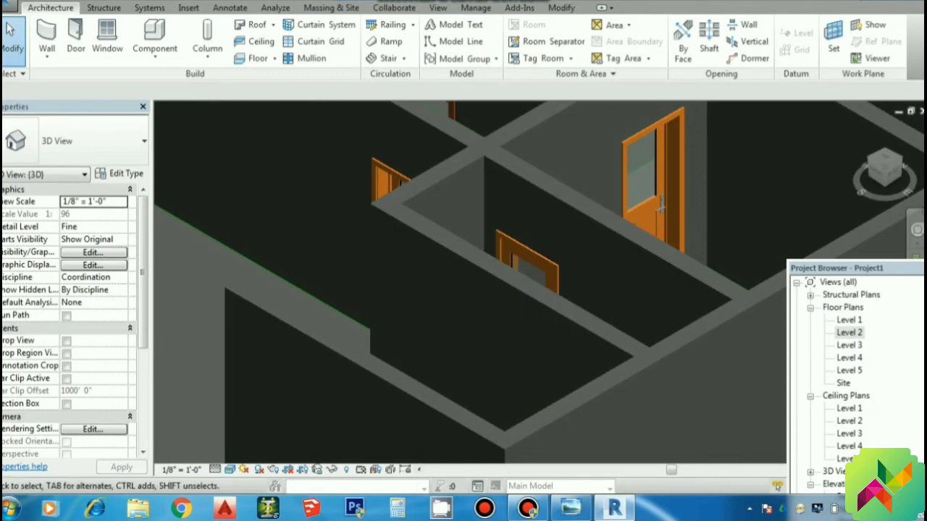
scroll(606, 272, "down", 3)
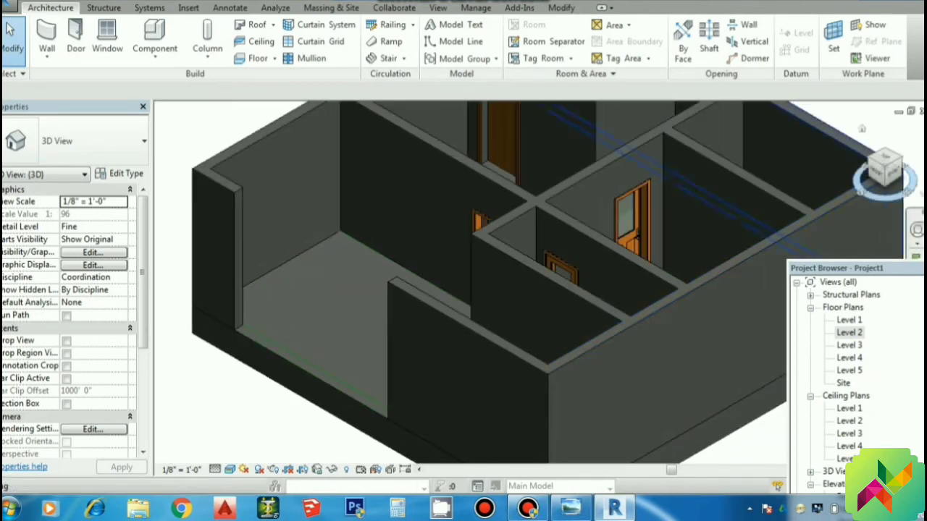
middle_click_drag(606, 271, 492, 261, "shift")
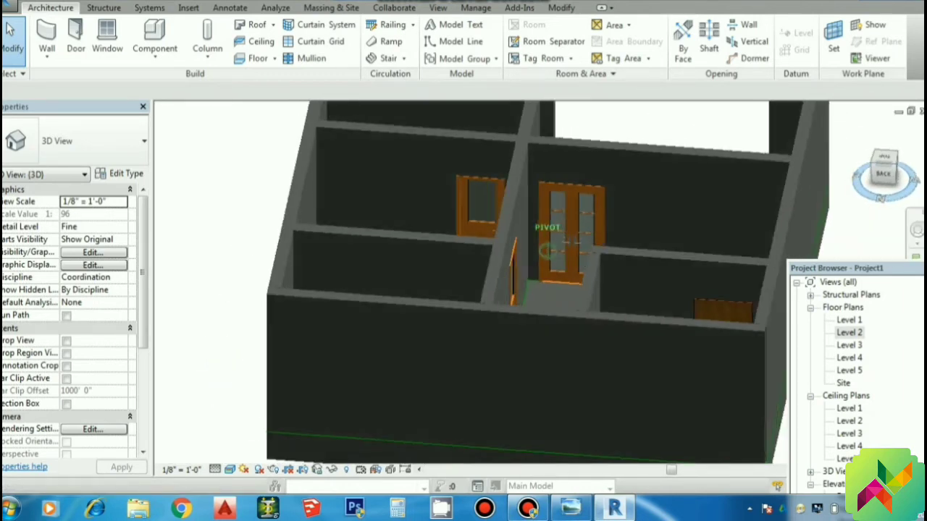
mouse_move(548, 250)
middle_mouse_down("shift")
mouse_move(536, 232)
mouse_move(522, 253)
mouse_move(514, 232)
mouse_move(506, 250)
mouse_move(539, 242)
mouse_move(523, 288)
middle_mouse_up("shift")
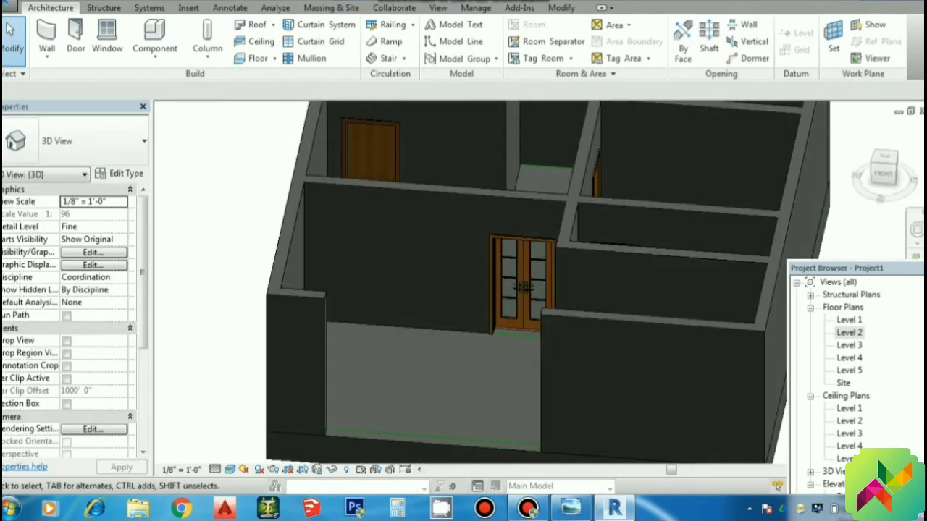
key("ctrl+Tab")
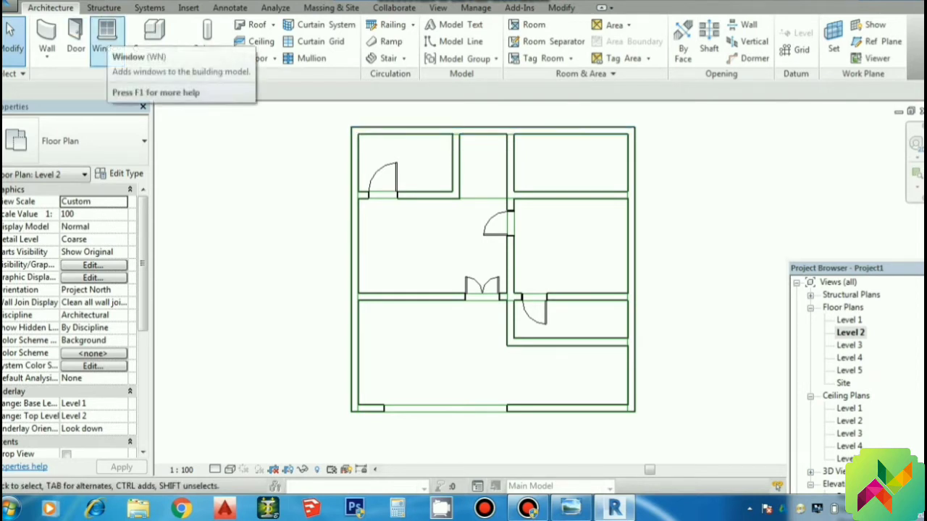
Create fixed window type 0406 x 0610mm 2 with height 4' 0" and width 3' 0".
left_click(105, 36)
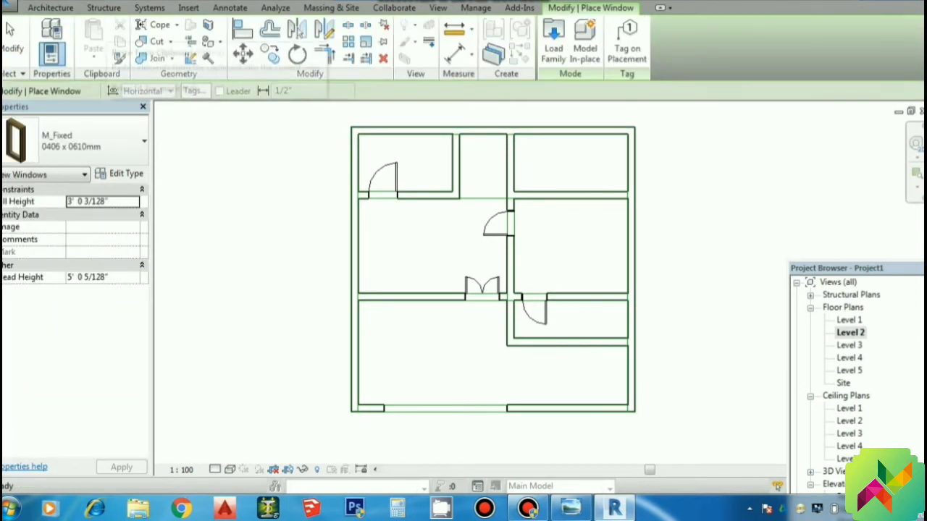
left_click(123, 174)
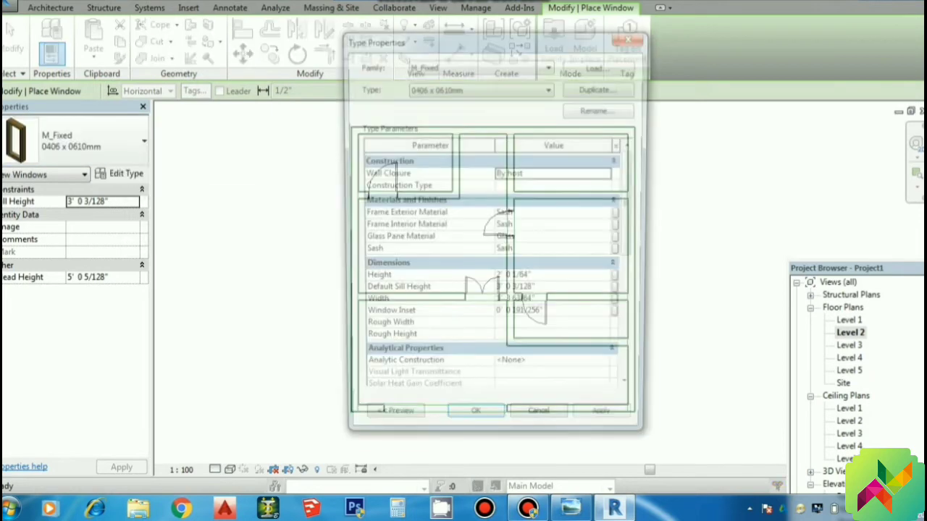
left_click(602, 87)
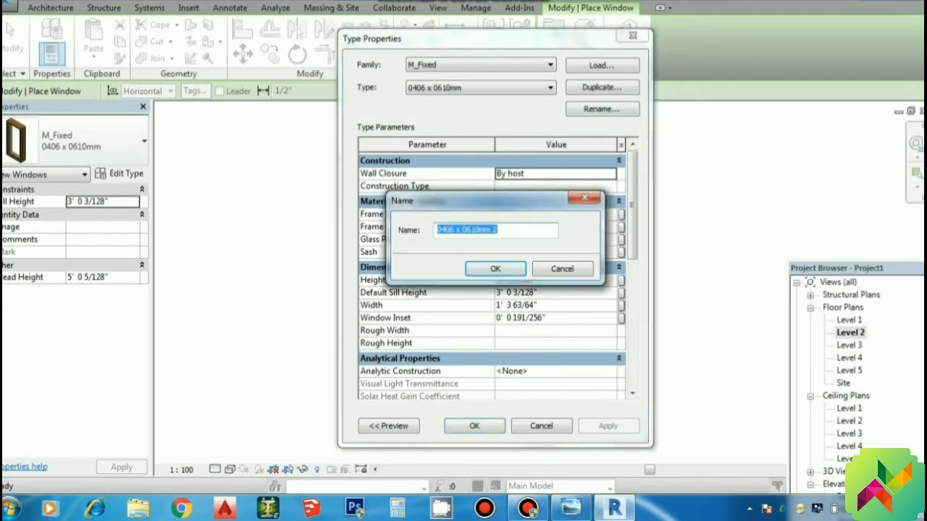
key("Return")
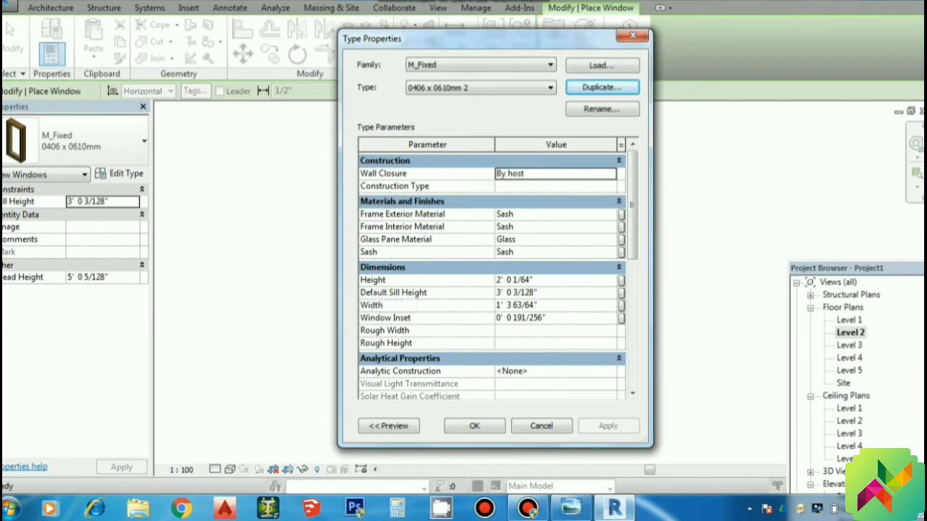
left_click(514, 280)
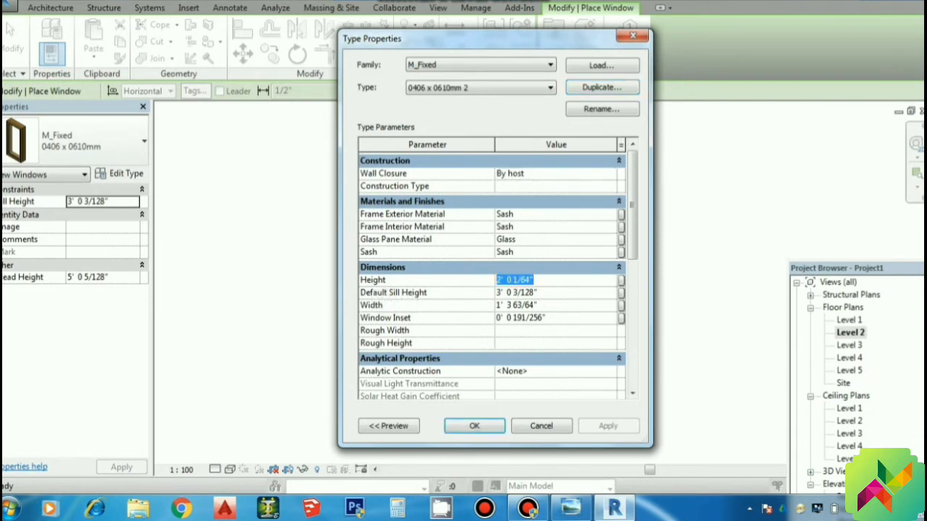
type("4'")
key("Return")
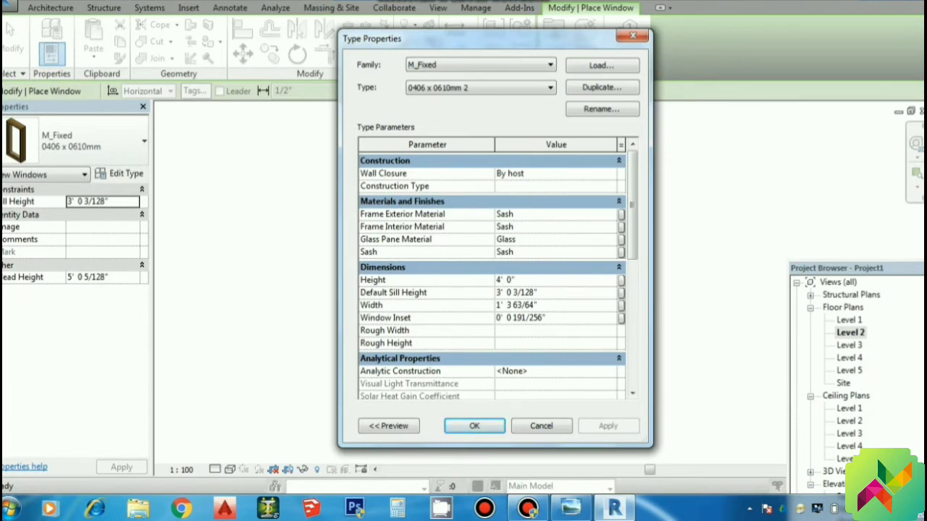
left_click(515, 305)
type("3")
type("'")
key("Return")
left_click(475, 425)
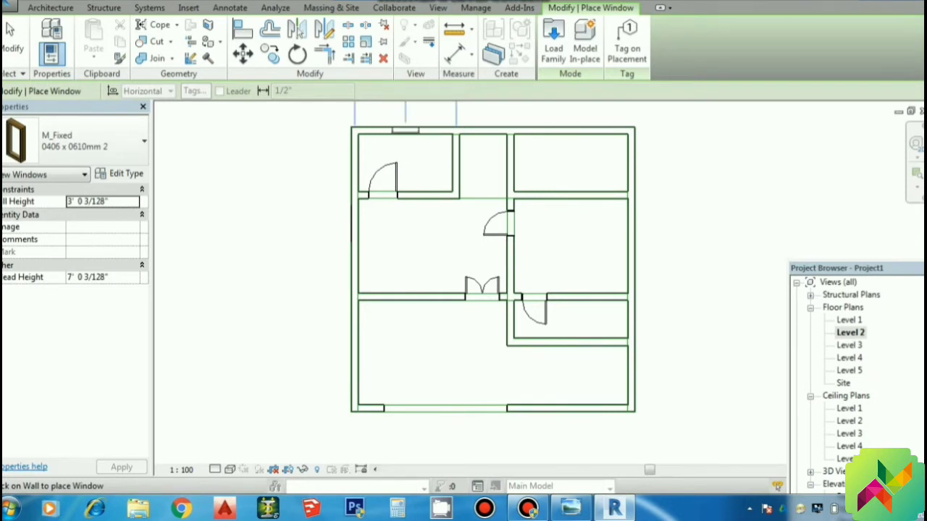
Place three fixed windows in the top and upper-right exterior walls, then start Load Family.
left_click(405, 131)
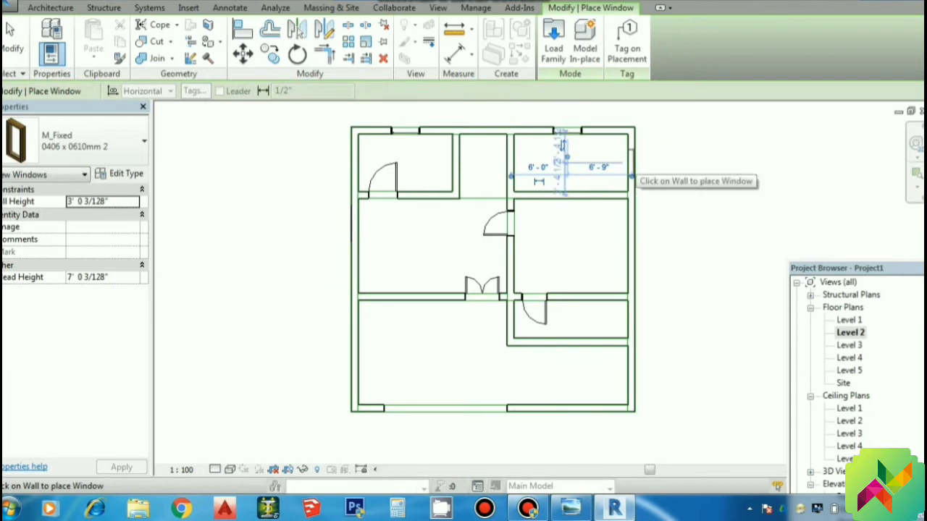
left_click(562, 141)
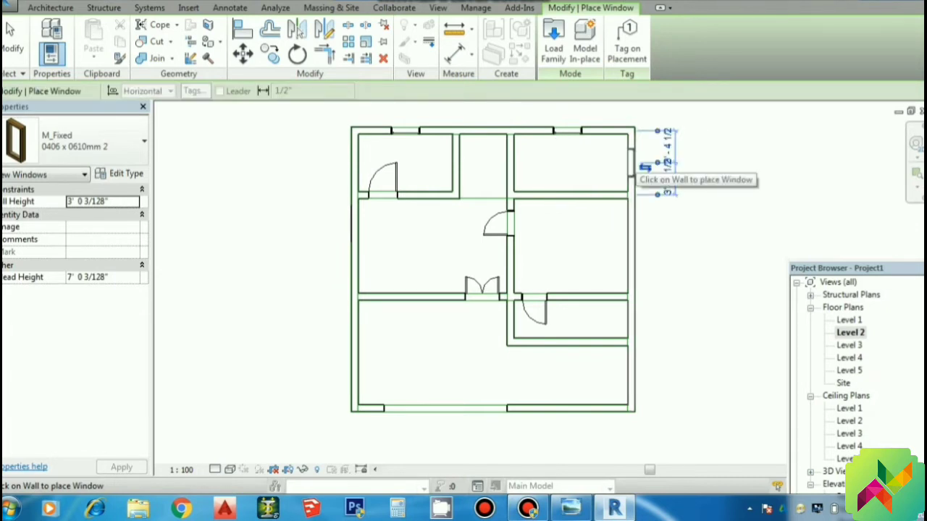
left_click(645, 167)
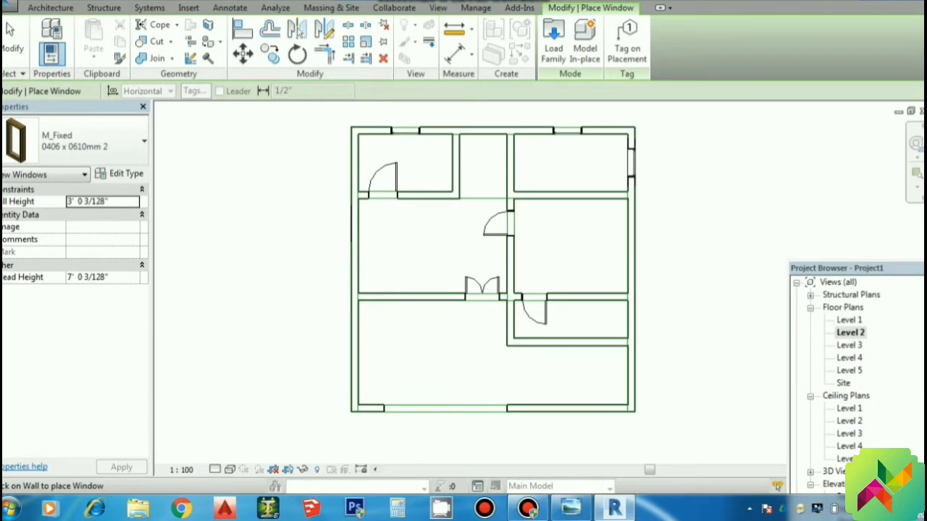
left_click(553, 40)
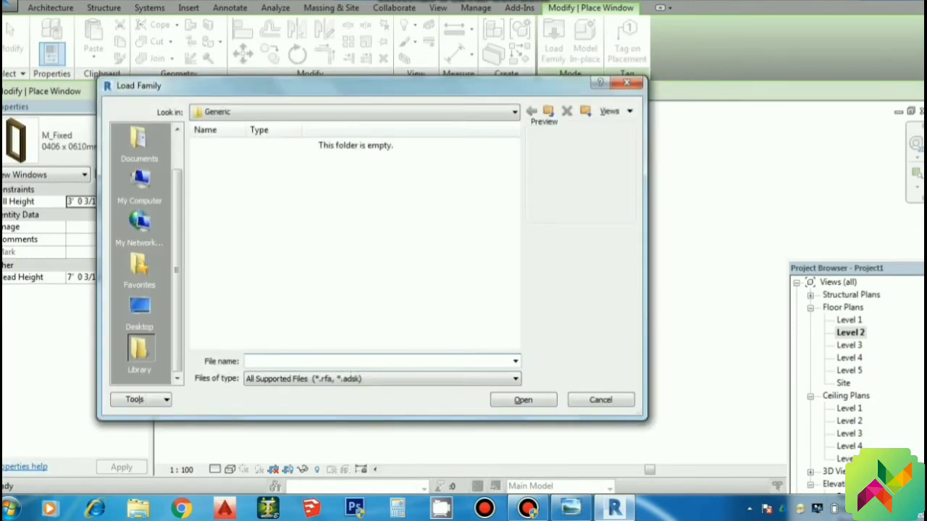
Load the M_Sliding with Trim window family from E:\India\Windows.
left_click(140, 185)
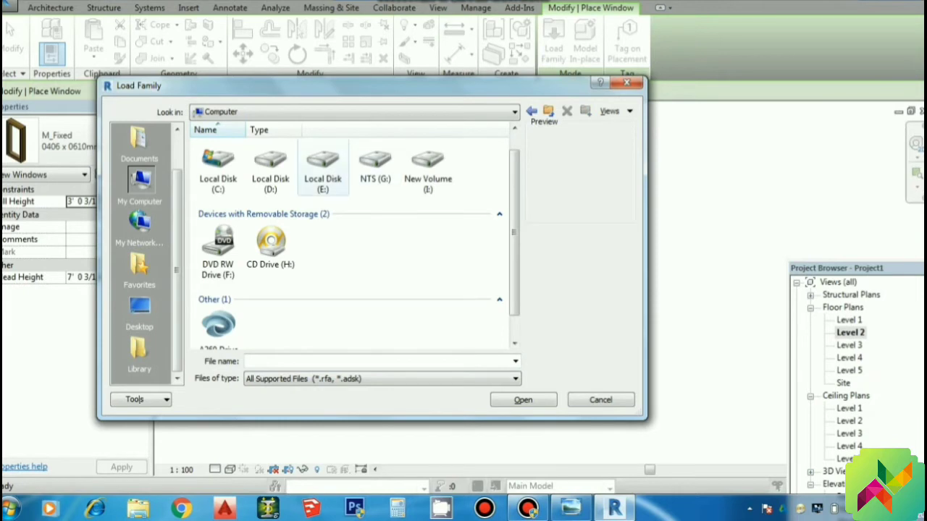
double_click(322, 167)
double_click(322, 163)
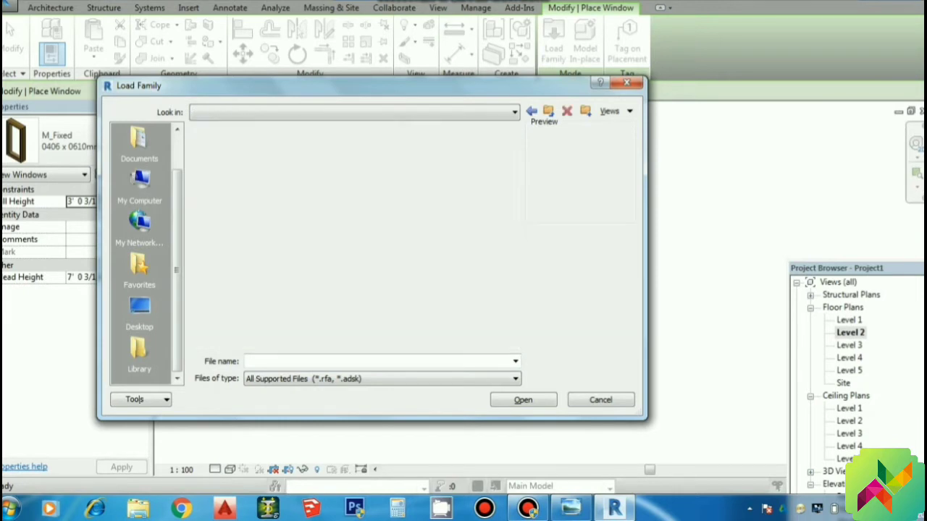
scroll(480, 231, "down", 5)
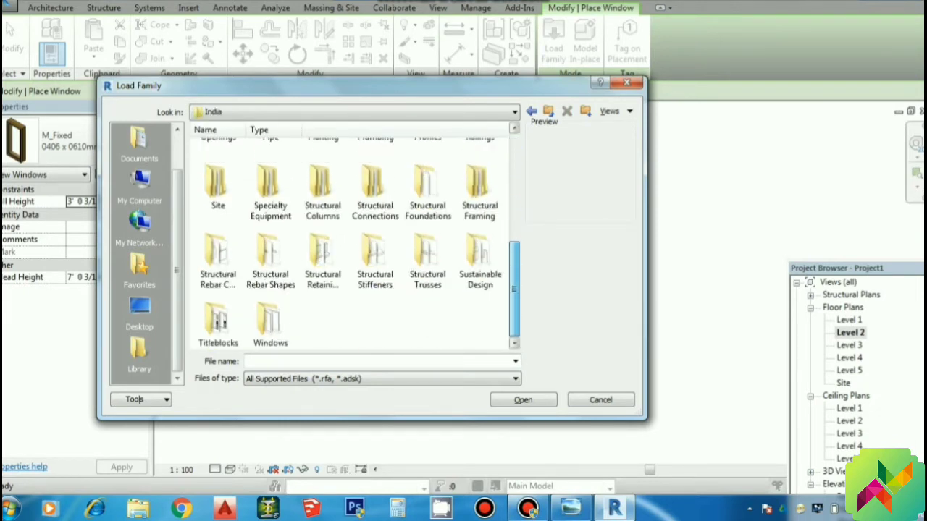
double_click(269, 318)
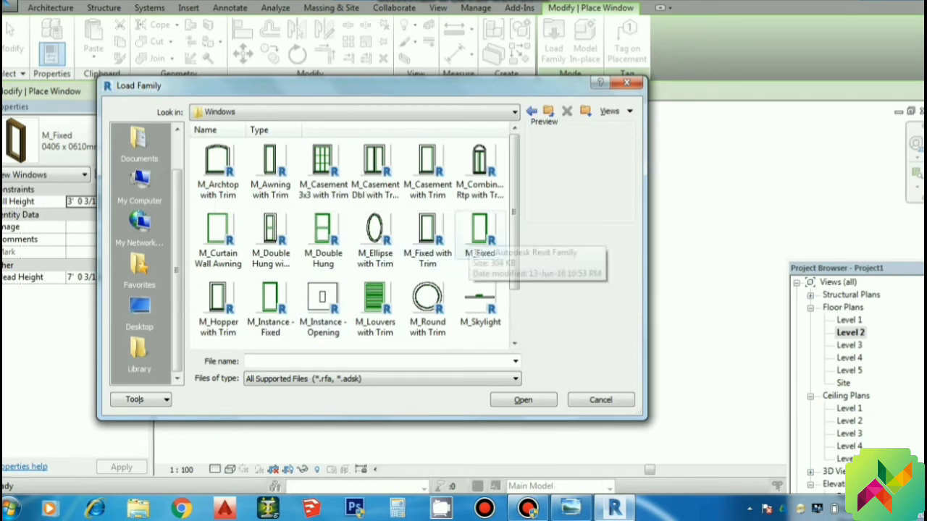
scroll(467, 242, "down", 1)
scroll(355, 239, "down", 1)
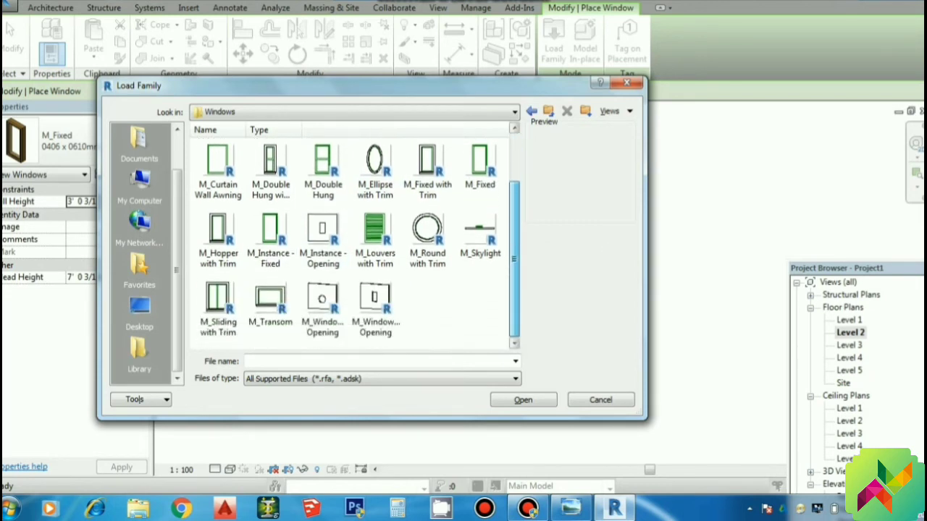
left_click(218, 308)
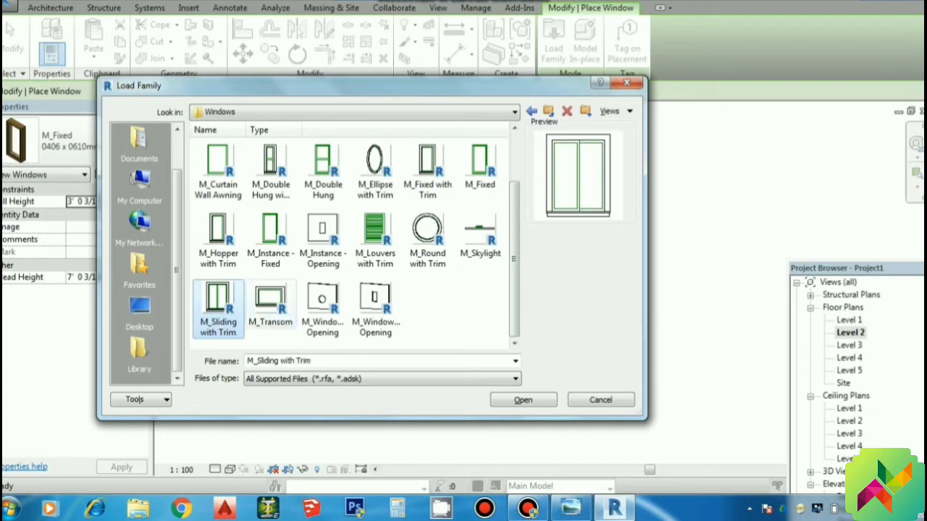
key("Return")
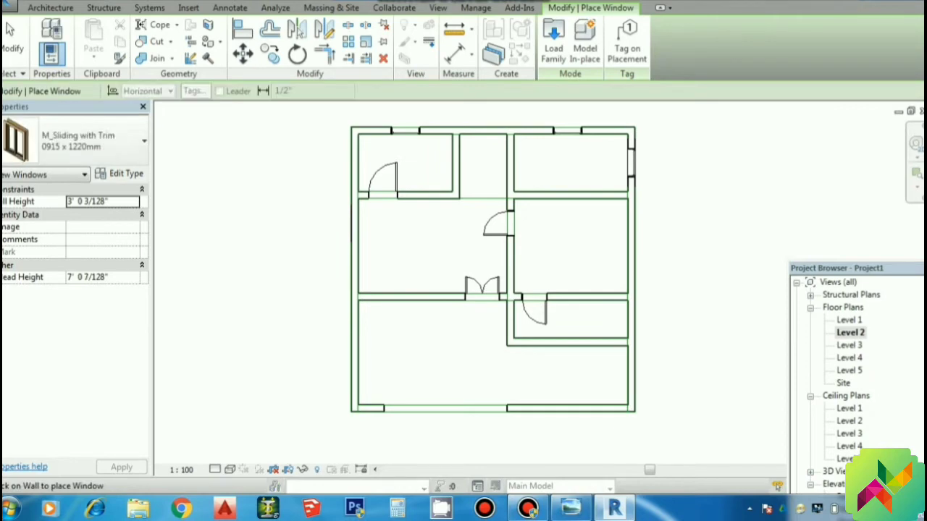
Duplicate the sliding window type as 0915 x 1220mm 2.
left_click(120, 173)
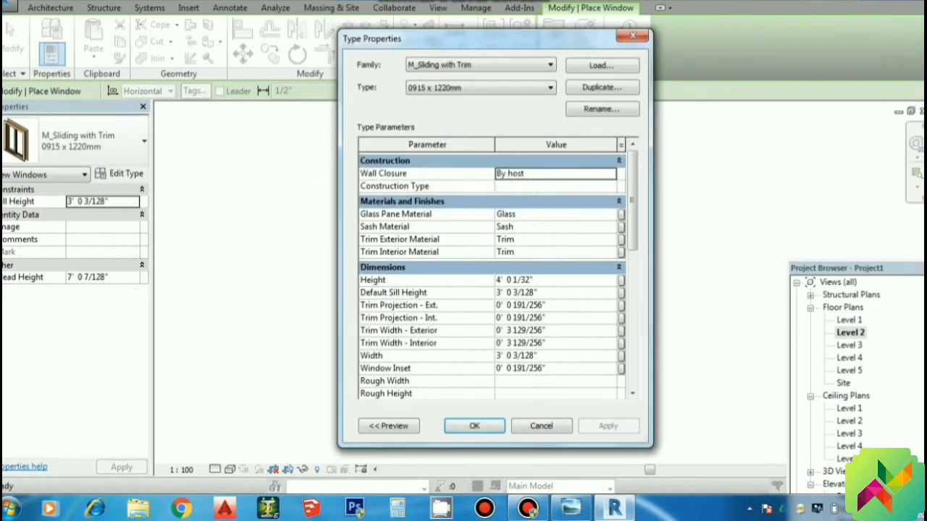
left_click(601, 87)
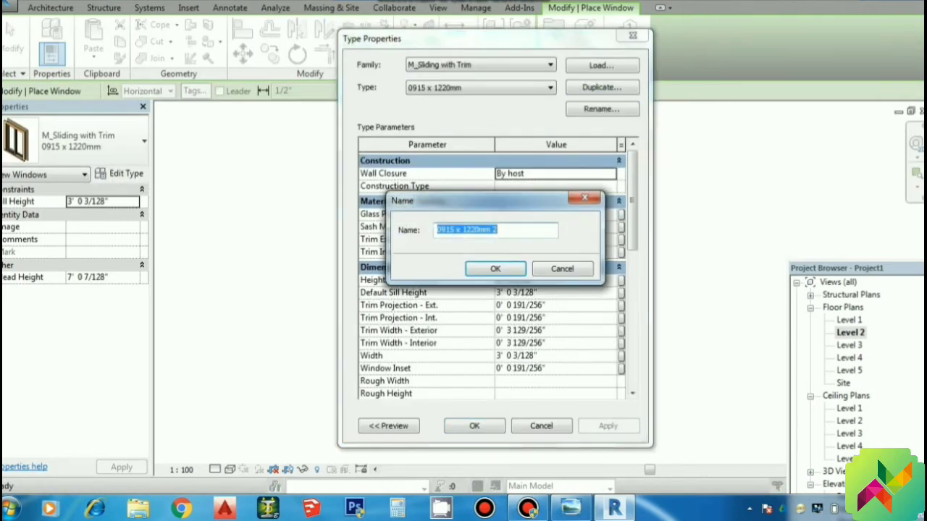
left_click(496, 268)
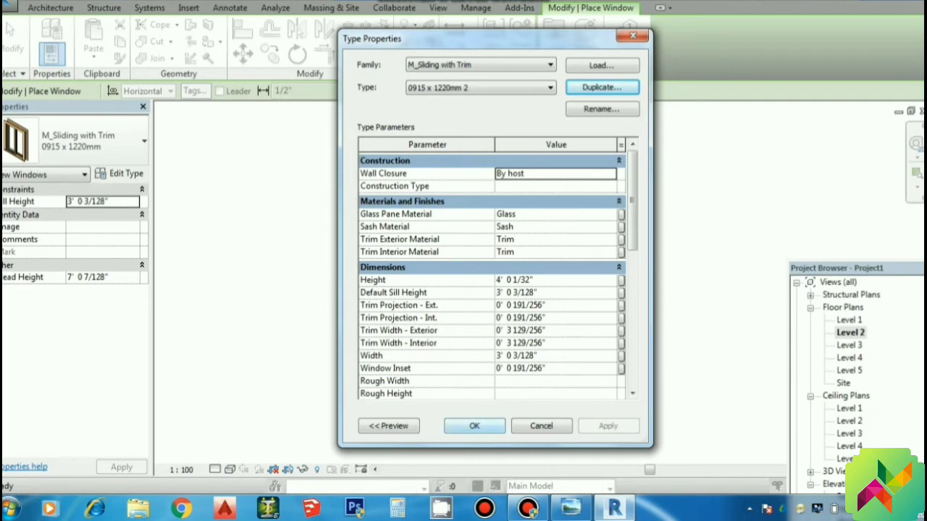
left_click(475, 425)
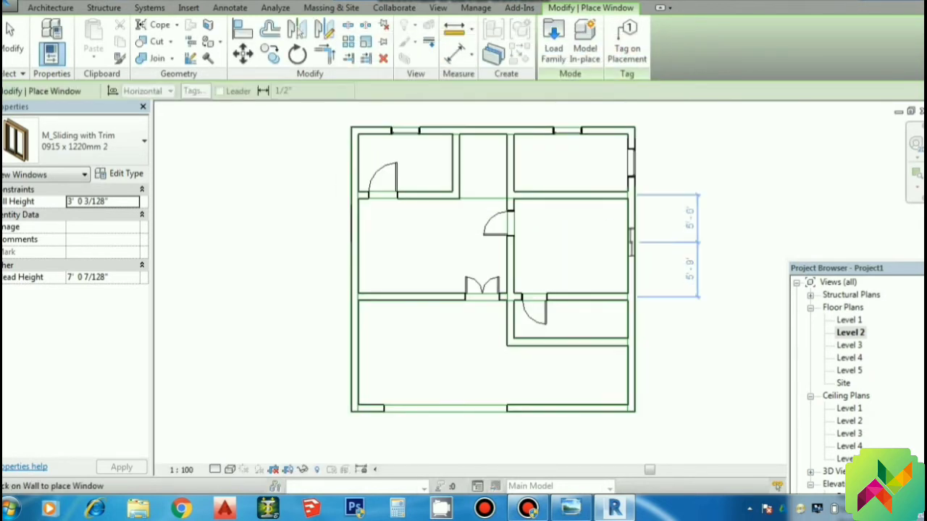
Place M_Sliding with Trim windows in the right and left exterior walls and finish placement.
left_click(630, 243)
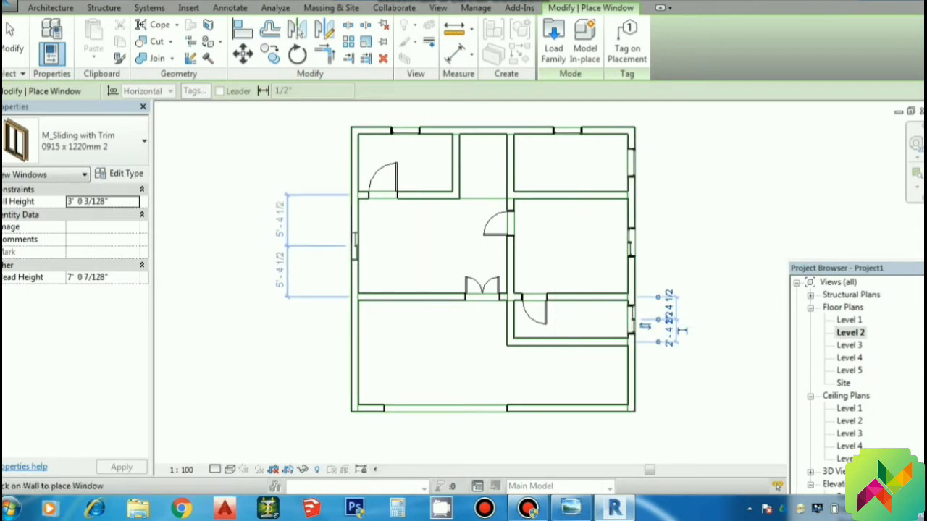
left_click(355, 255)
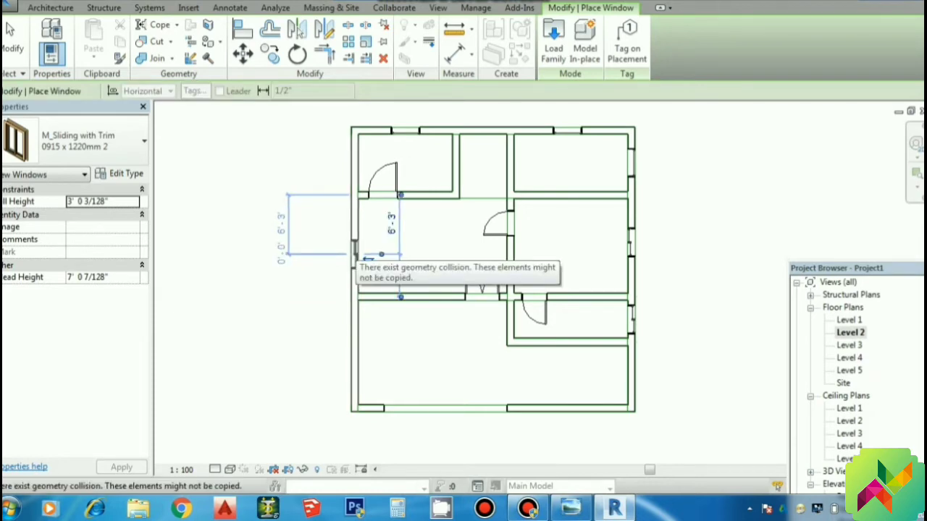
key("Escape")
key("Escape")
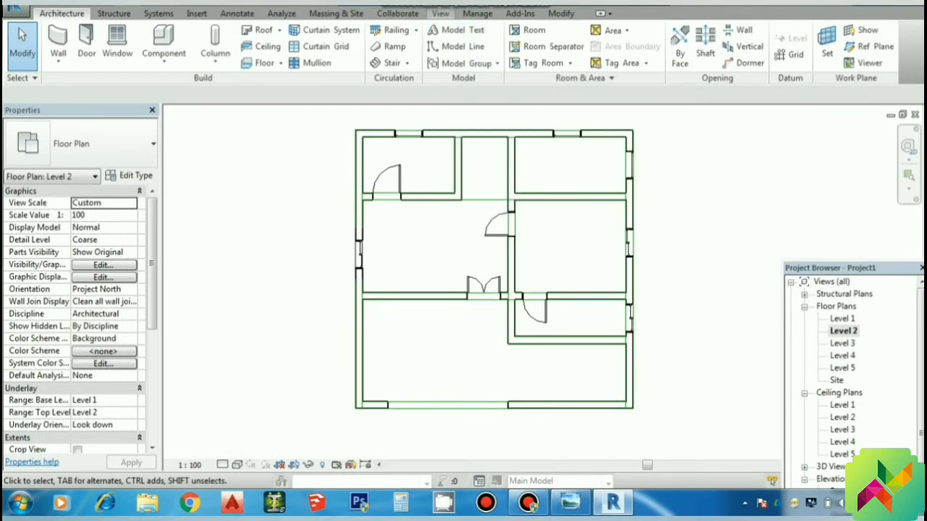
Open the 3D view and orbit the house to inspect it from other angles.
left_click(440, 13)
left_click(393, 40)
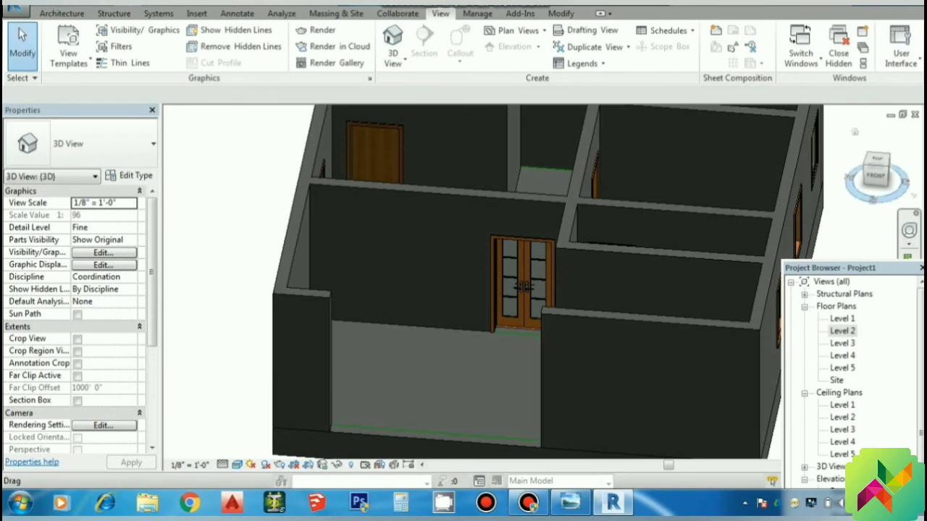
middle_click_drag(523, 286, 546, 251, "shift")
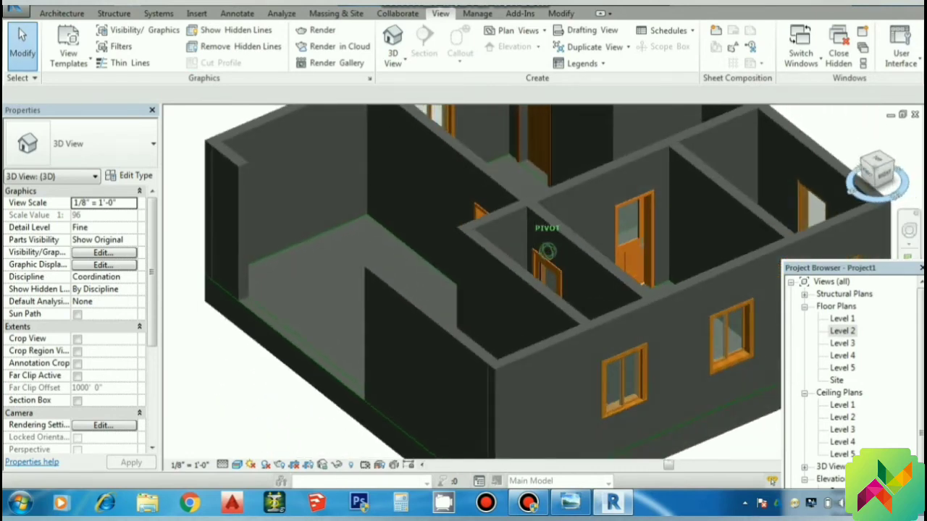
scroll(753, 326, "down", 5)
scroll(753, 326, "down", 2)
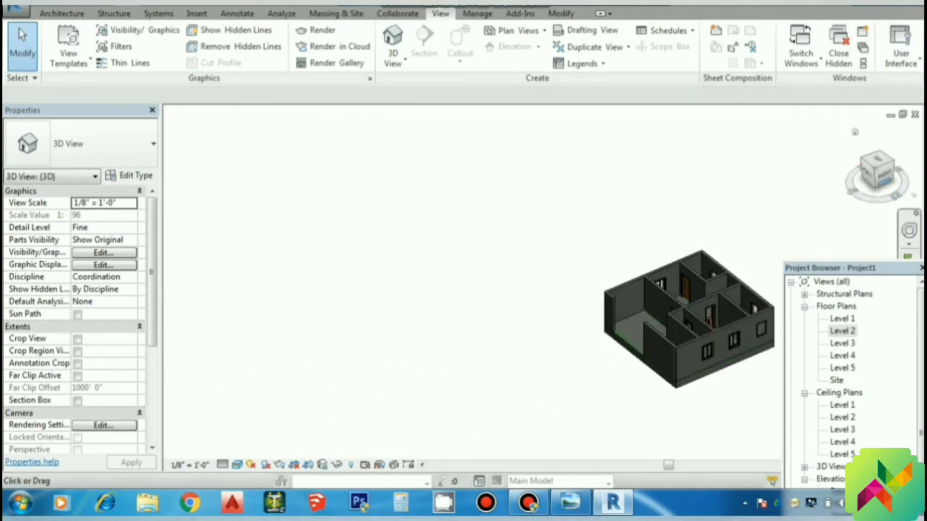
scroll(753, 339, "up", 4)
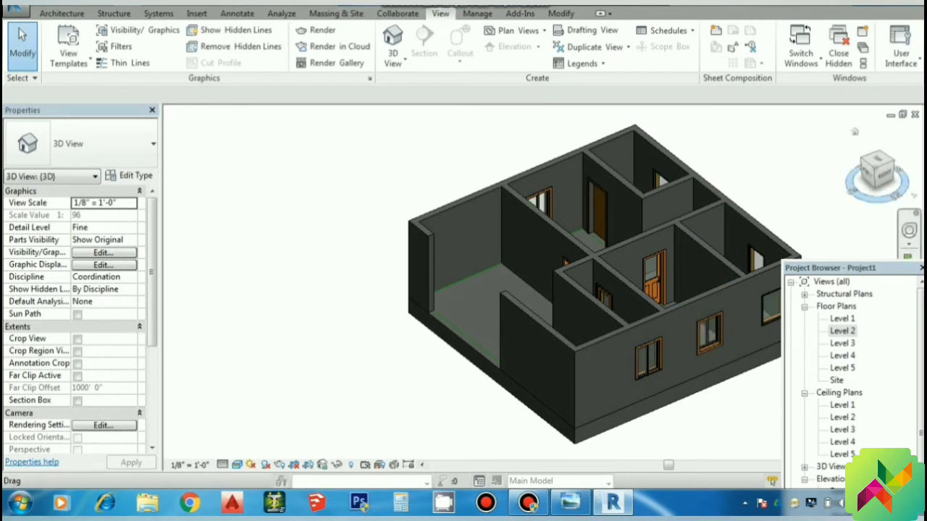
mouse_move(648, 358)
middle_mouse_down("shift")
mouse_move(550, 362)
mouse_move(580, 333)
mouse_move(601, 340)
middle_mouse_up("shift")
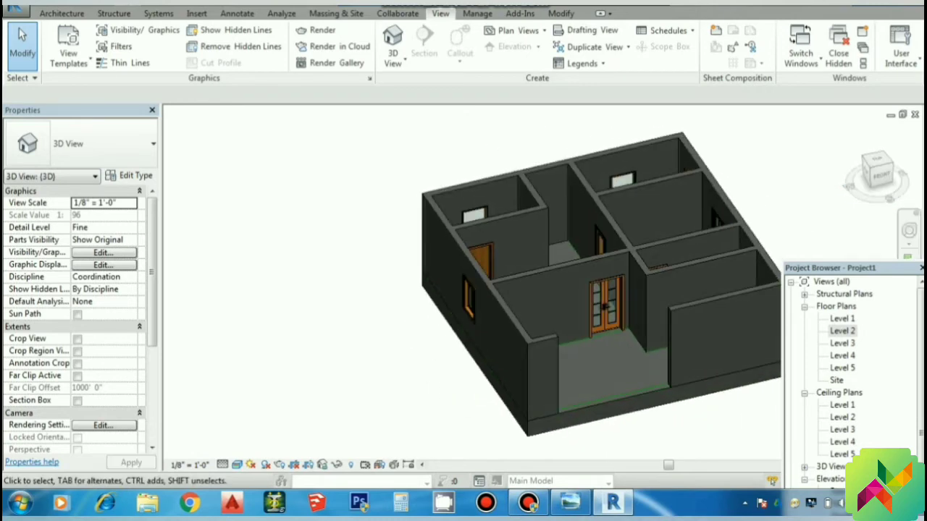
Revisit the Level 2 plan, then return the 3D view to the isometric home view.
double_click(842, 330)
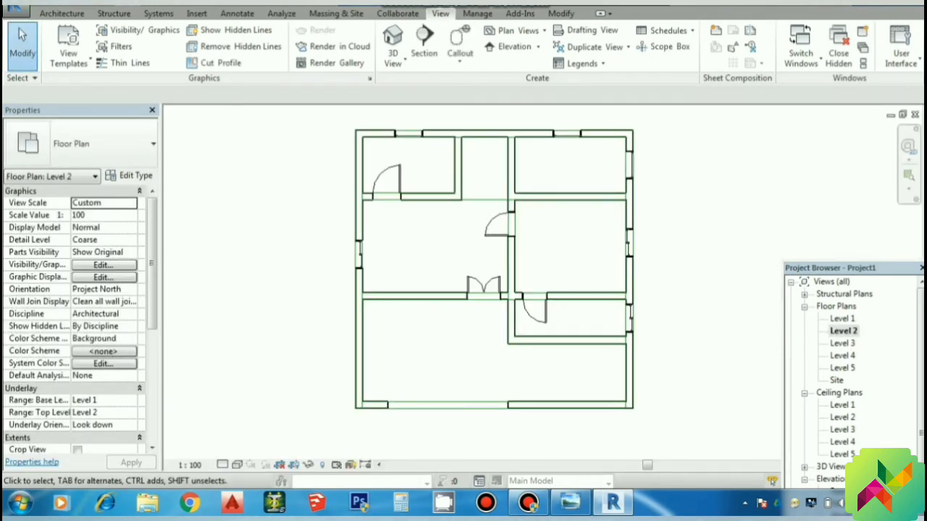
scroll(514, 157, "up", 1)
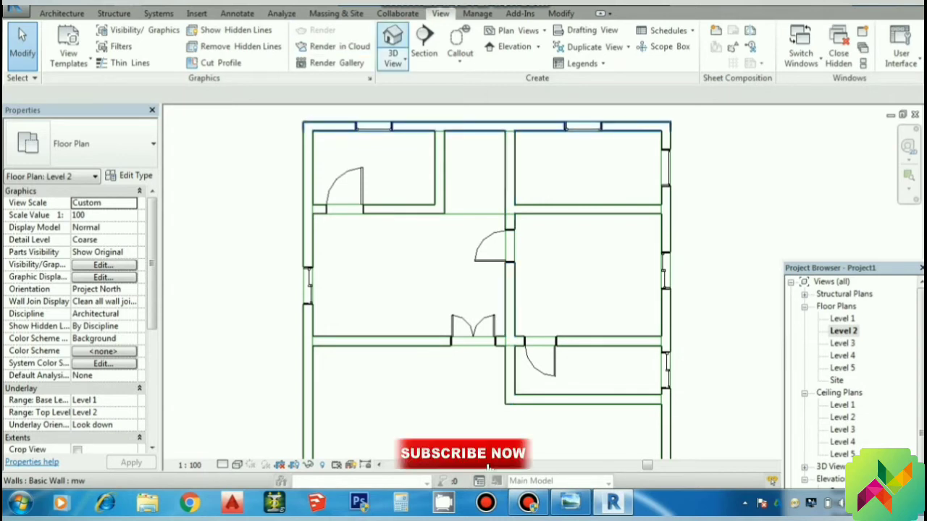
left_click(393, 40)
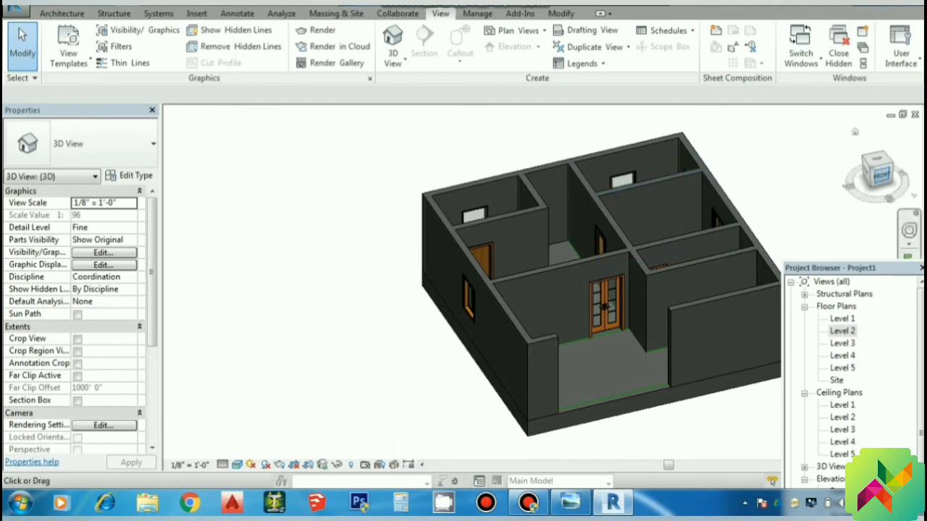
left_click(878, 175)
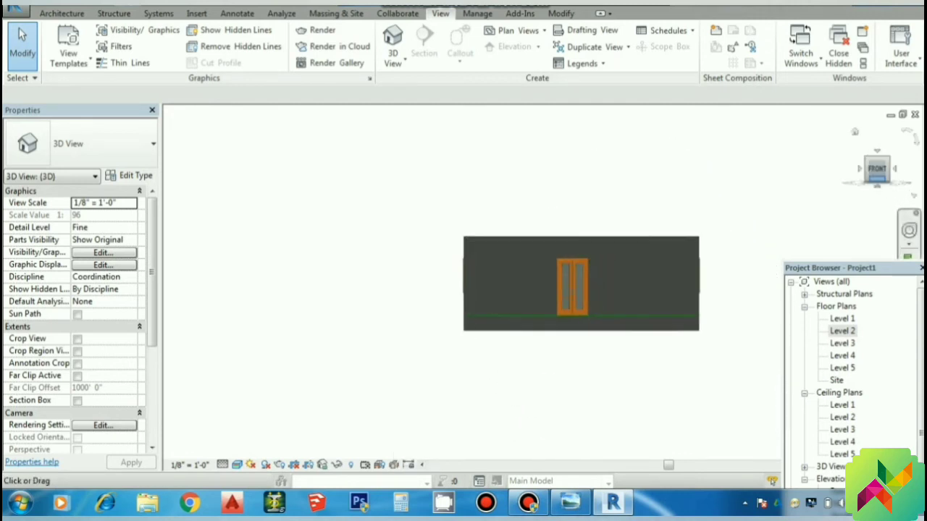
left_click(895, 168)
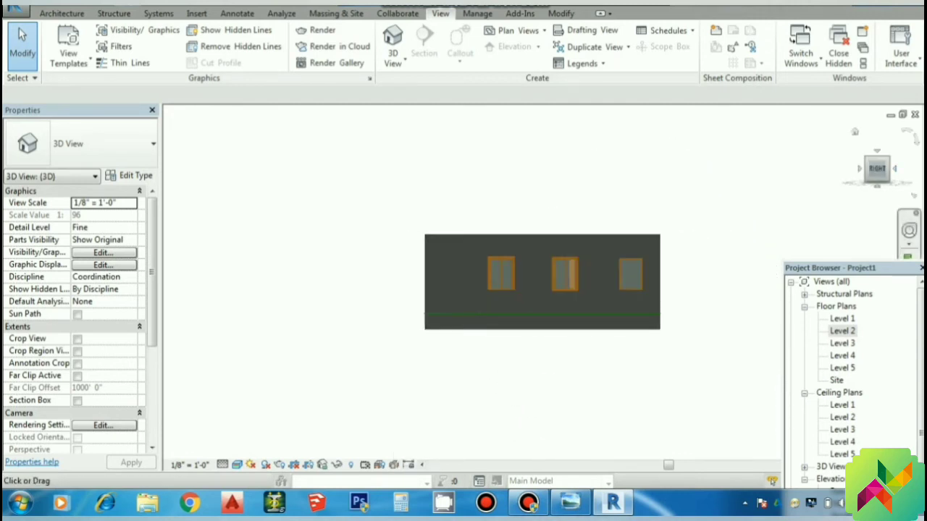
left_click(854, 132)
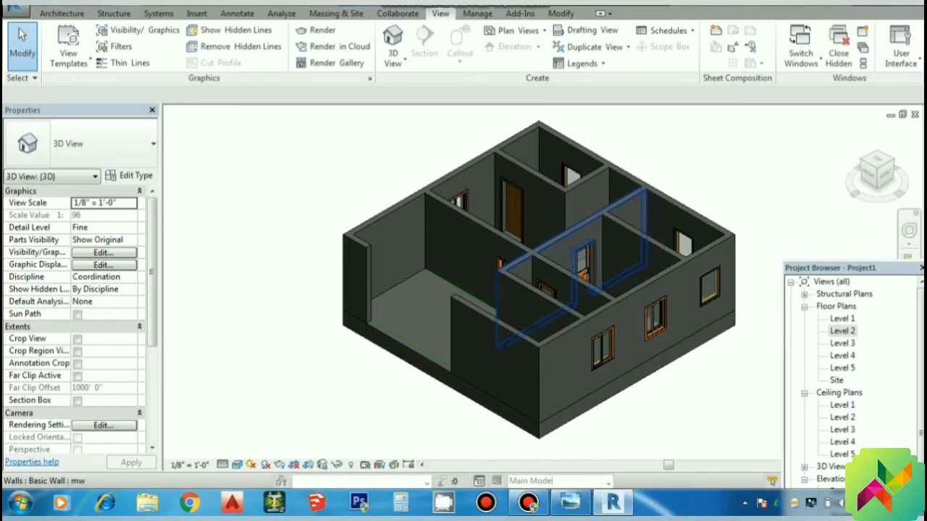
Select the interior Level 2 wall that holds the door.
left_click(621, 211)
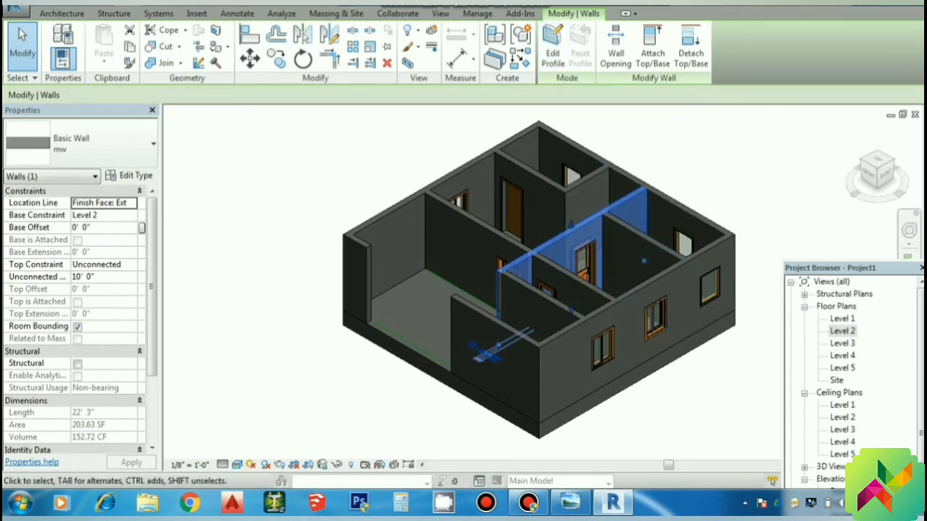
key("Escape")
left_click(522, 426)
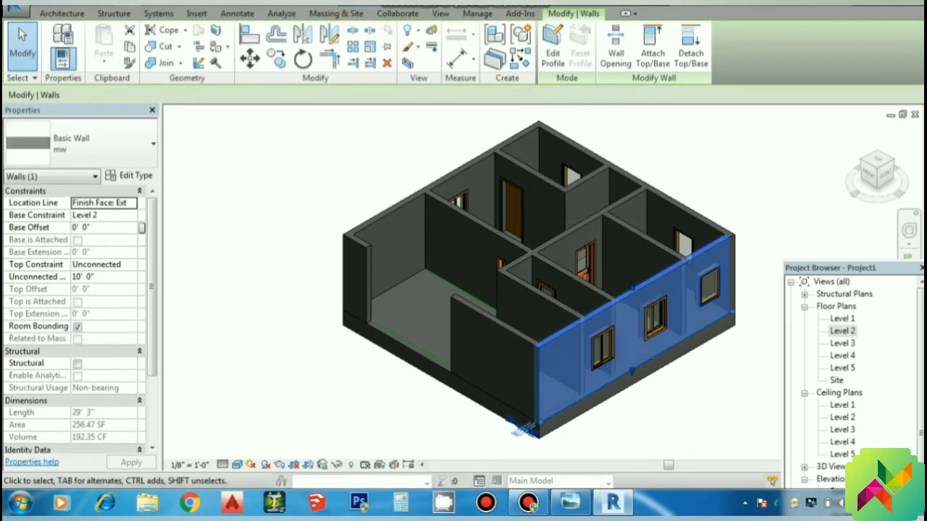
left_click(552, 47)
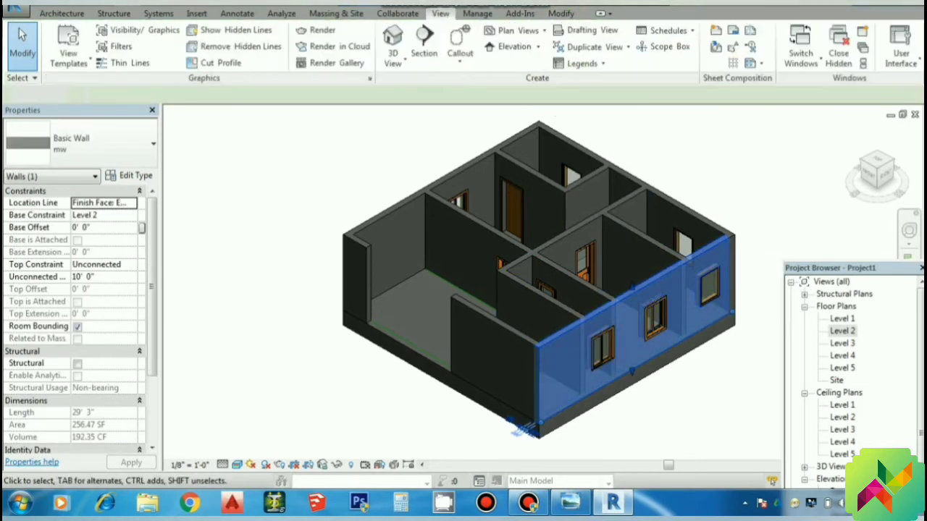
key("Escape")
mouse_move(523, 426)
middle_mouse_down("shift")
mouse_move(551, 427)
mouse_move(507, 405)
mouse_move(528, 402)
middle_mouse_up("shift")
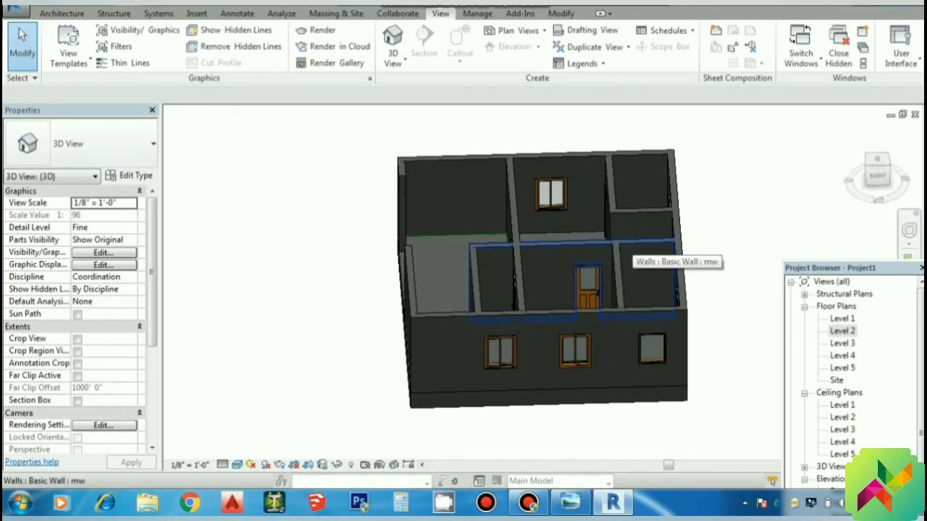
left_click(628, 255)
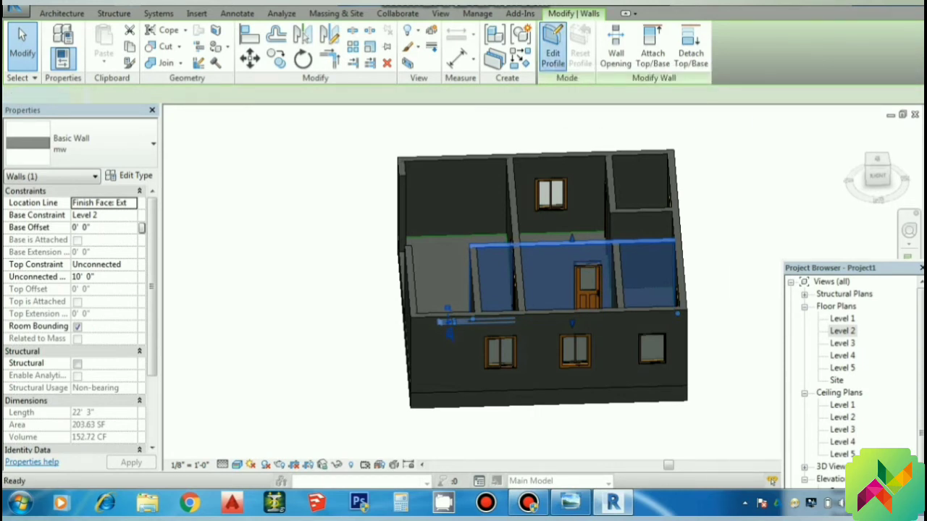
Start Edit Profile on the 'mw' wall and view it flat-on in elevation, zoomed in.
left_click(553, 45)
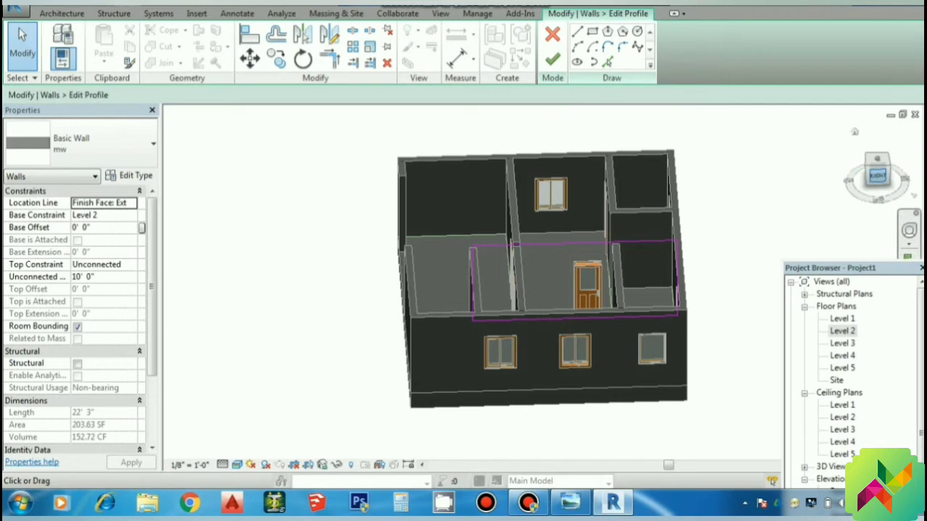
left_click(877, 176)
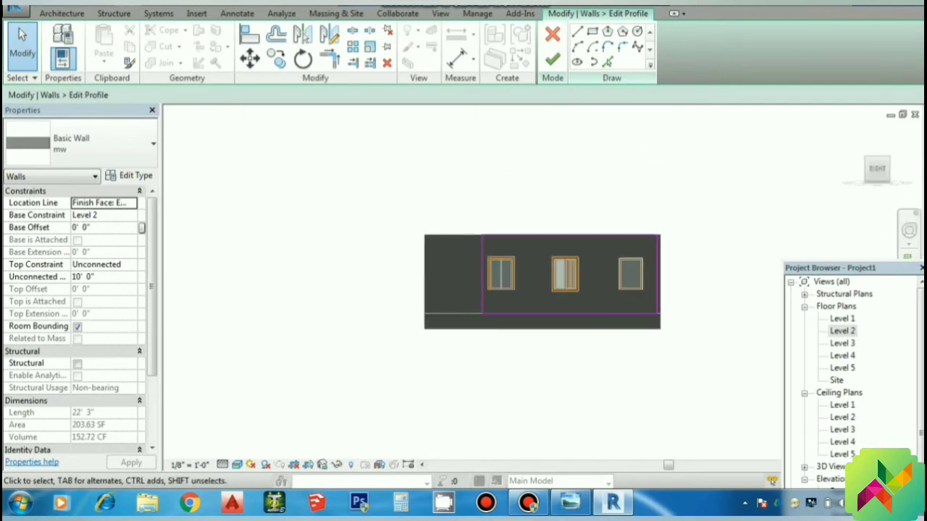
scroll(674, 299, "up", 2)
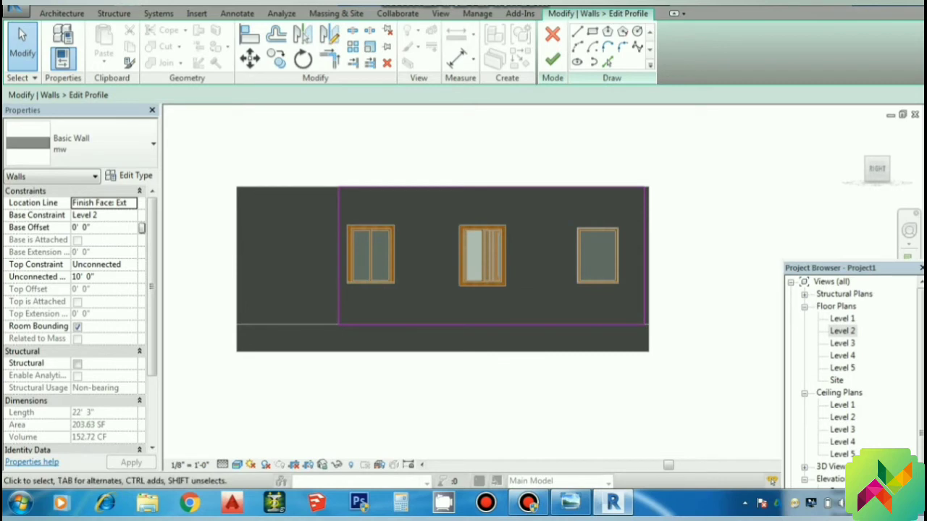
scroll(625, 216, "up", 1)
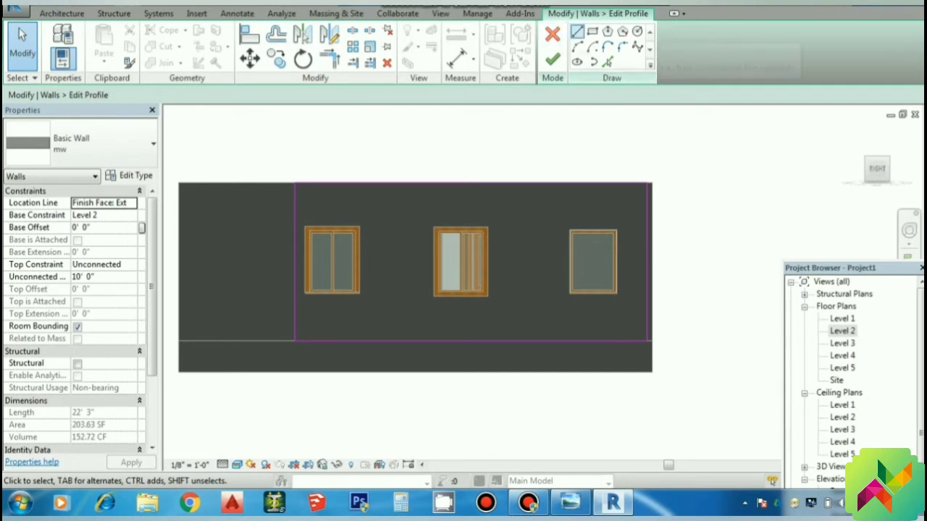
Sketch the opening's 6' vertical and 3' horizontal profile lines from the wall base.
left_click(578, 32)
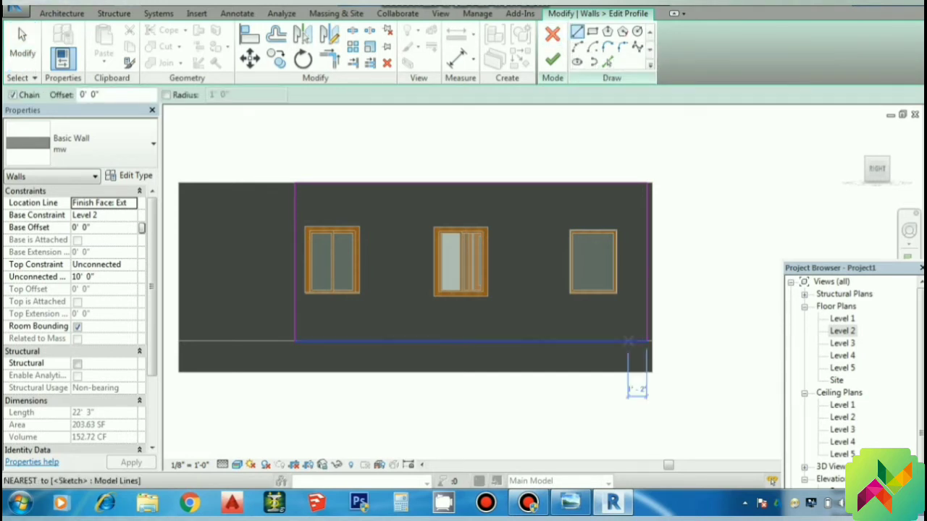
left_click(627, 341)
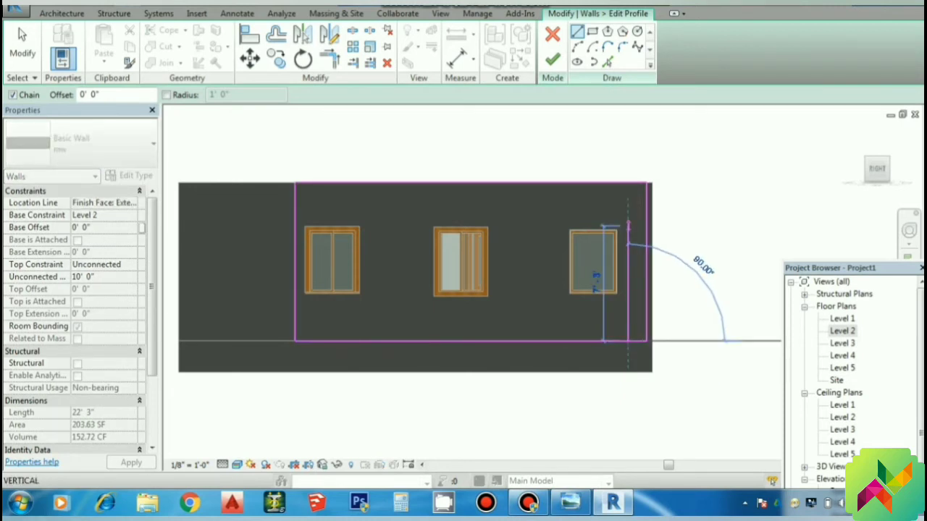
type("6")
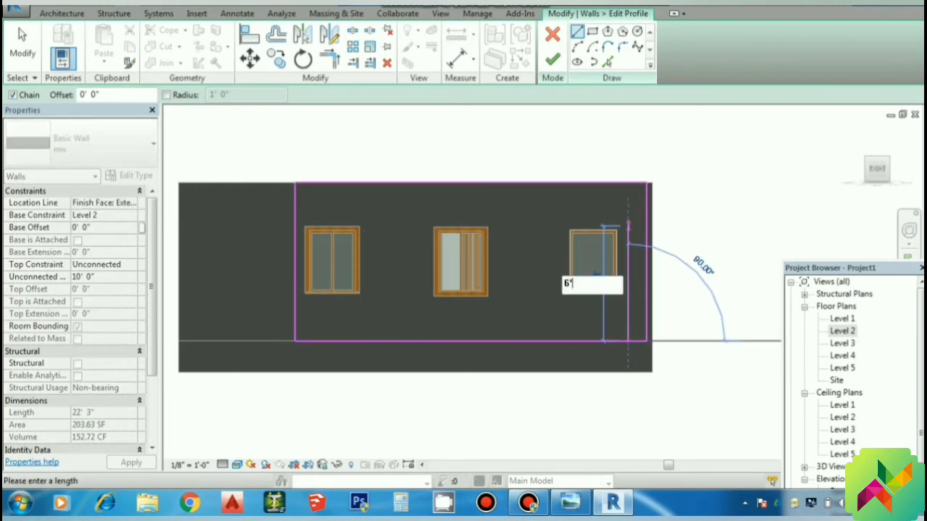
key("Return")
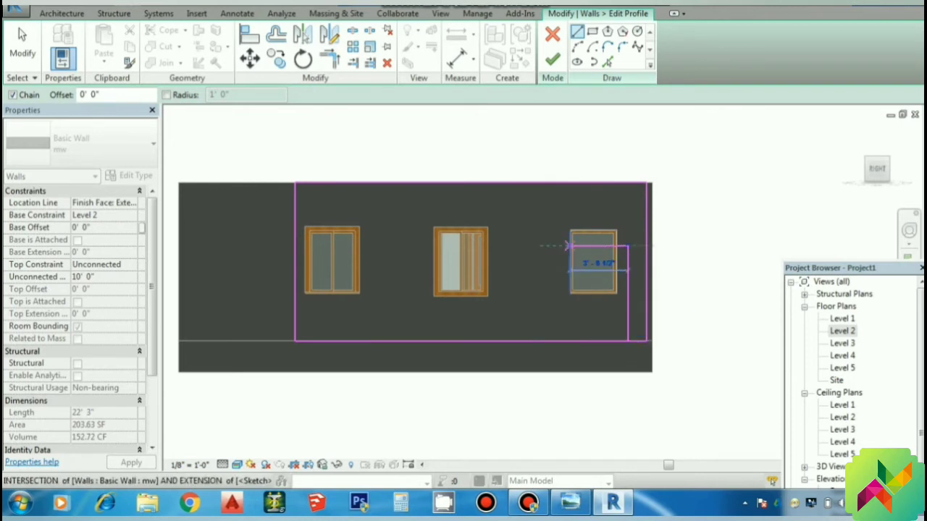
type("3")
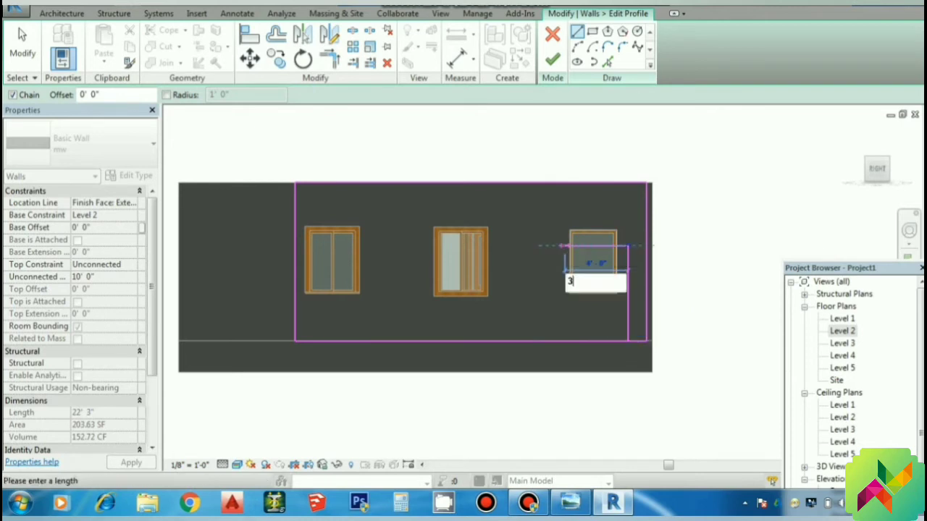
key("Return")
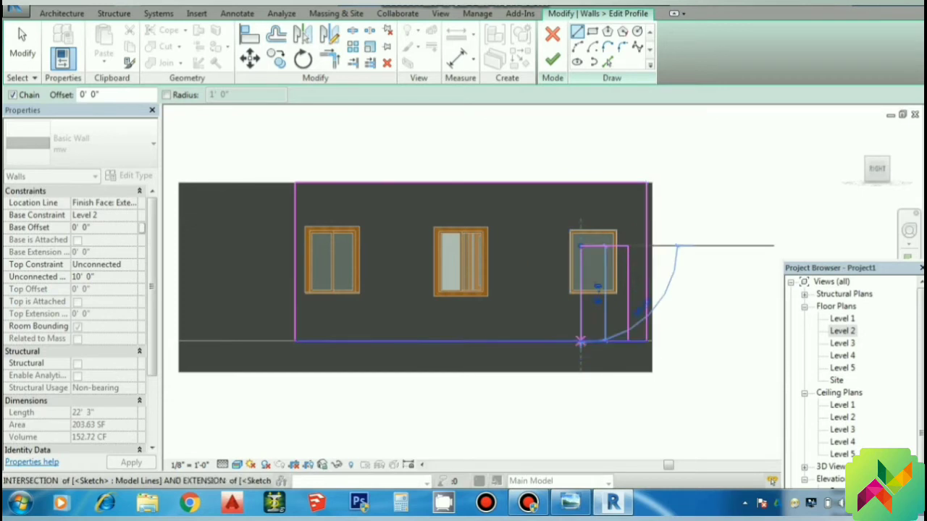
left_click(580, 341)
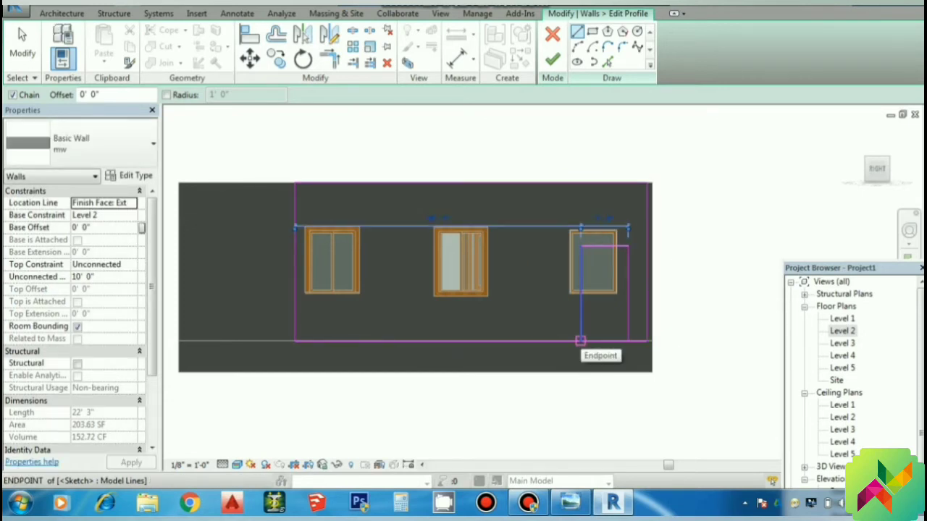
key("Escape")
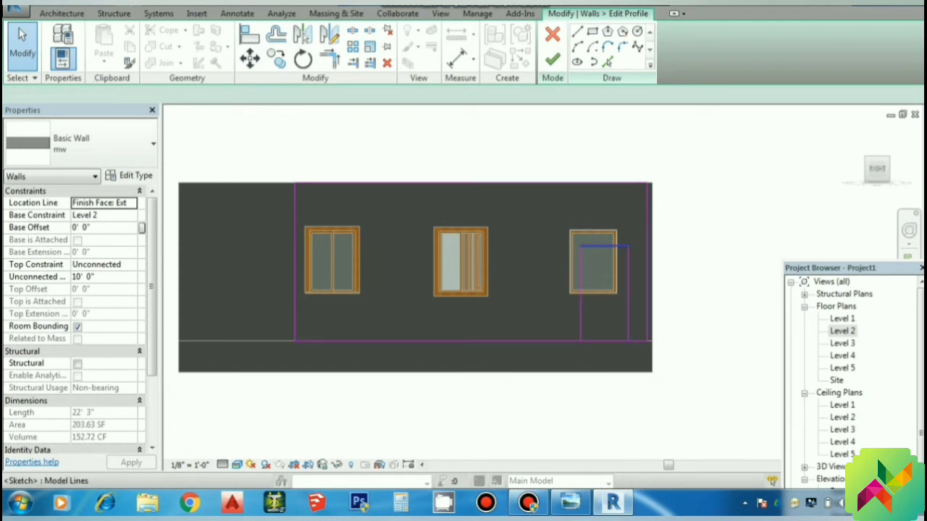
Delete the opening's top line and replace it with an arc forming an arched top.
left_click(605, 247)
right_click(605, 246)
left_click(639, 342)
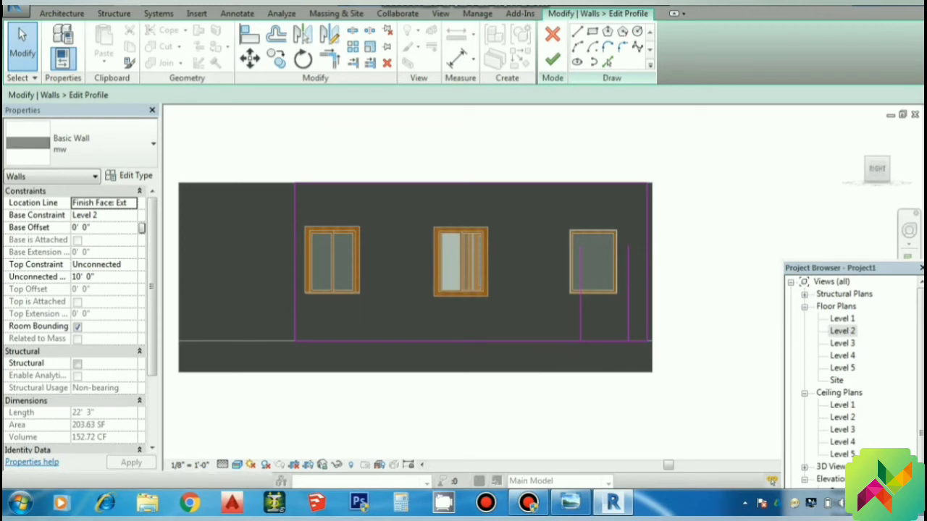
left_click(577, 46)
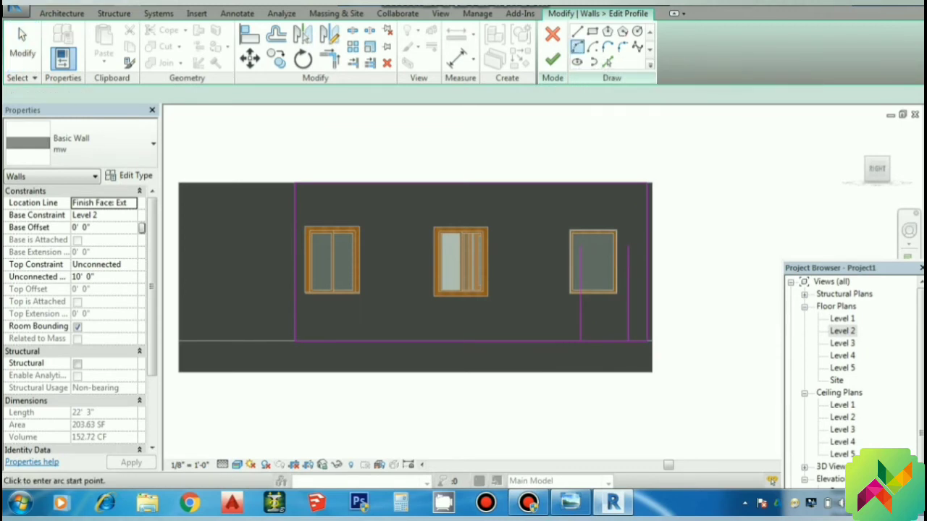
left_click(579, 247)
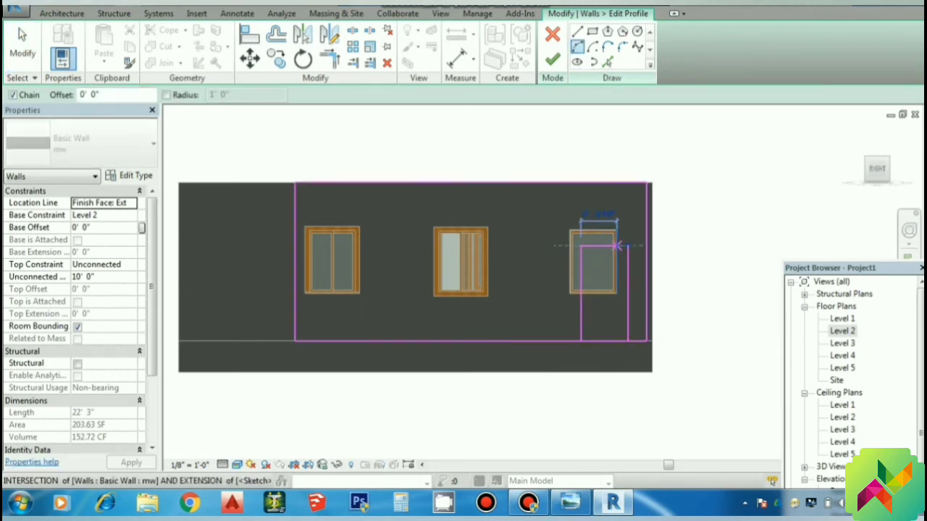
left_click(627, 247)
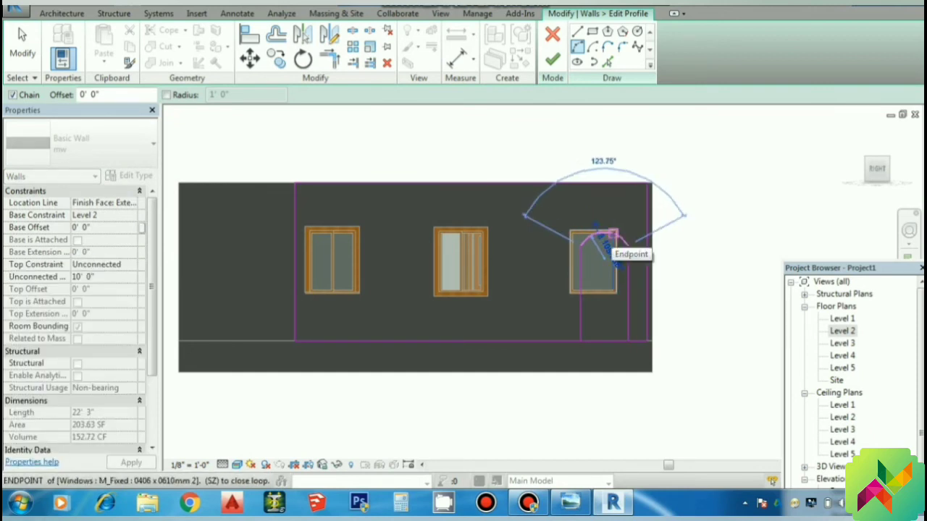
left_click(613, 236)
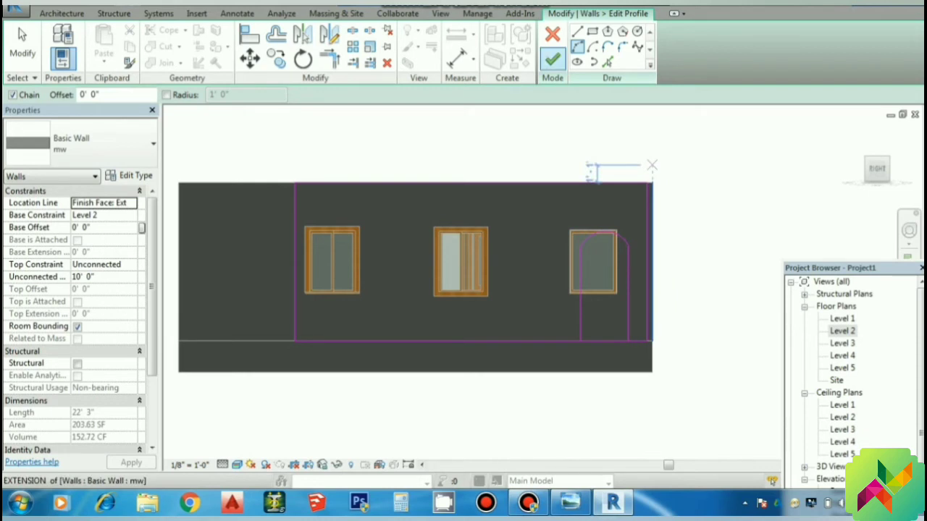
Attempt to finish the profile and dismiss the intersecting-lines error.
left_click(553, 60)
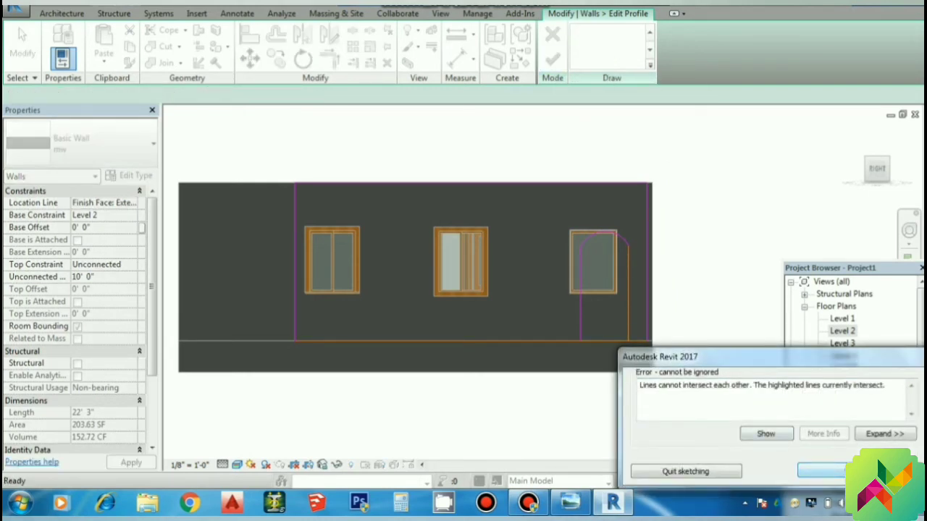
left_click(822, 472)
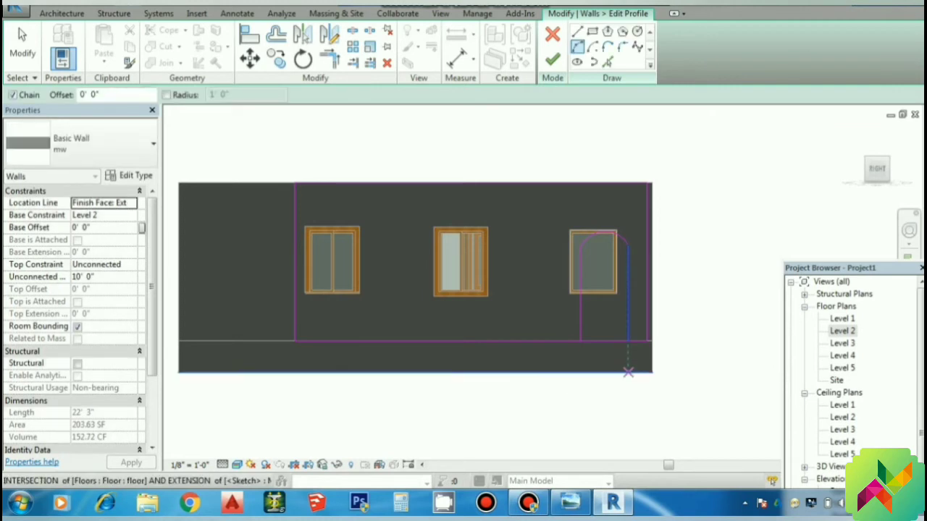
key("Escape")
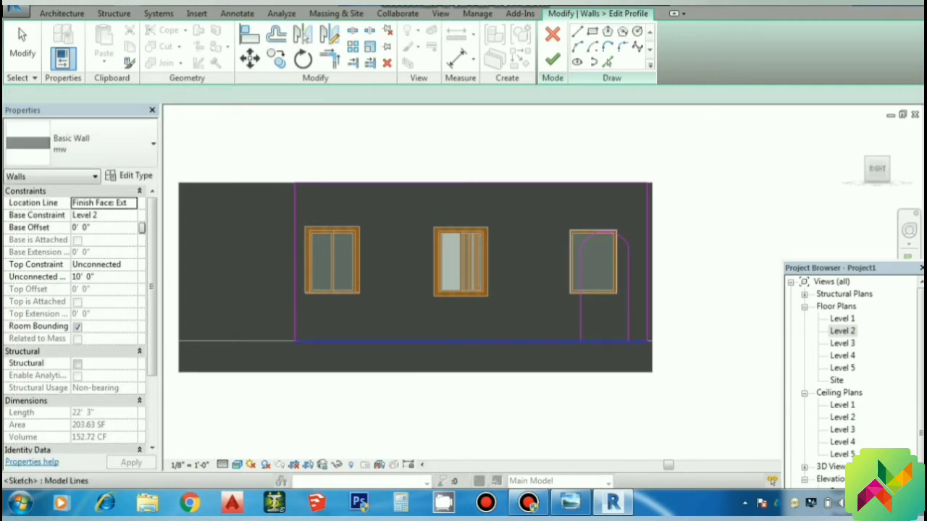
key("Escape")
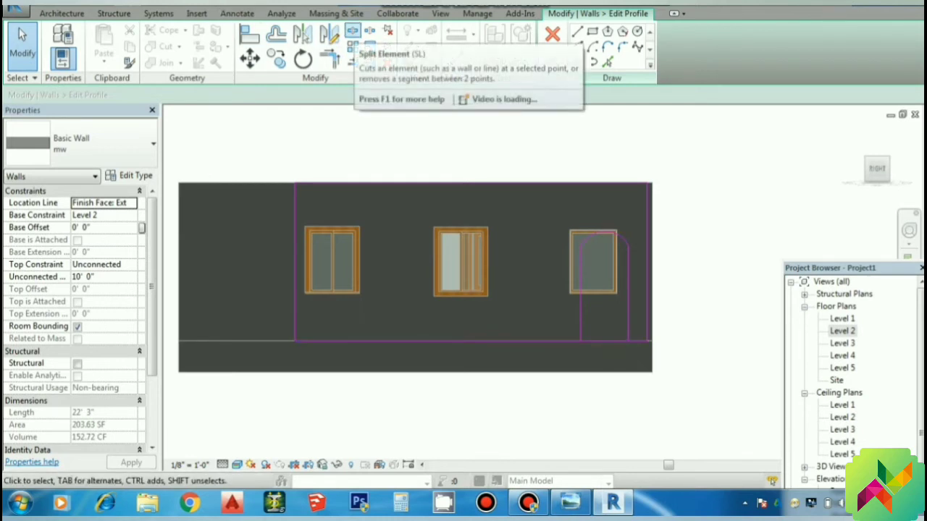
Split and trim the bottom sketch lines into closed corners, then finish the profile edit.
left_click(352, 32)
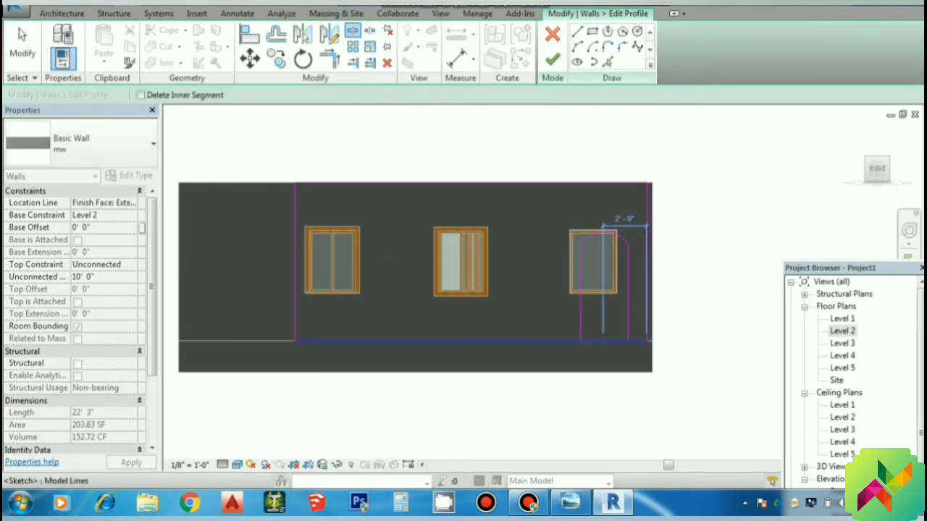
left_click(602, 340)
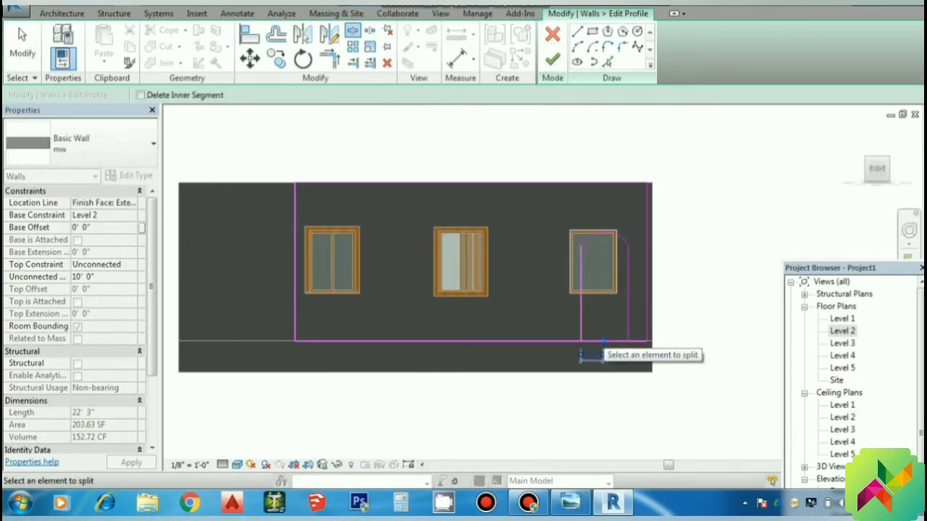
key("Escape")
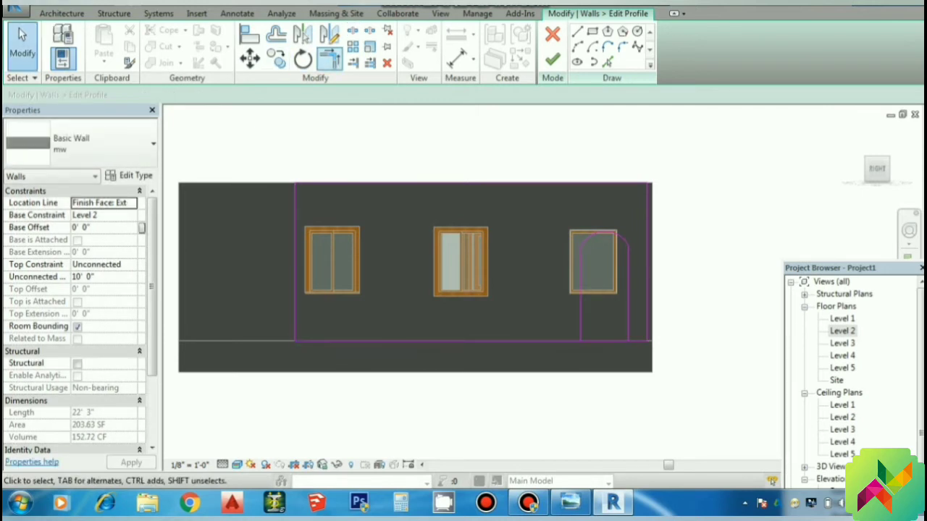
left_click(329, 58)
left_click(590, 341)
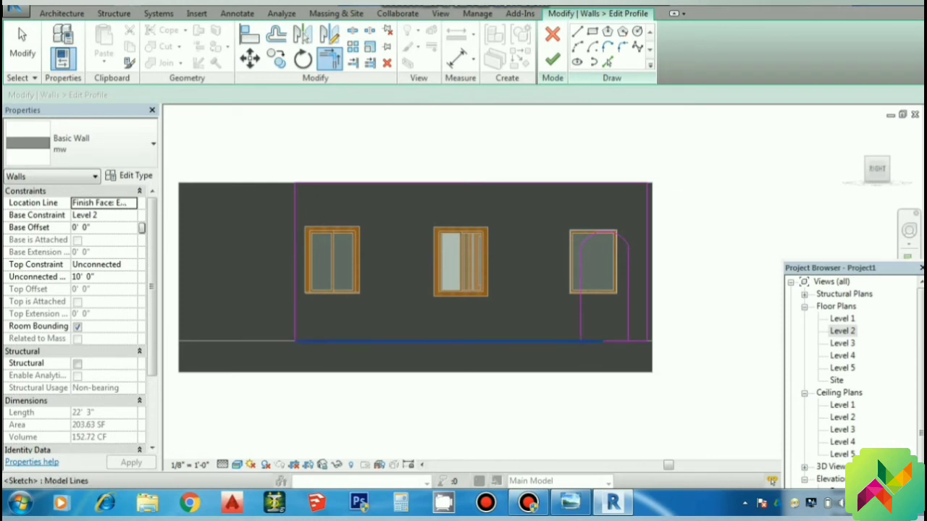
left_click(561, 341)
left_click(581, 319)
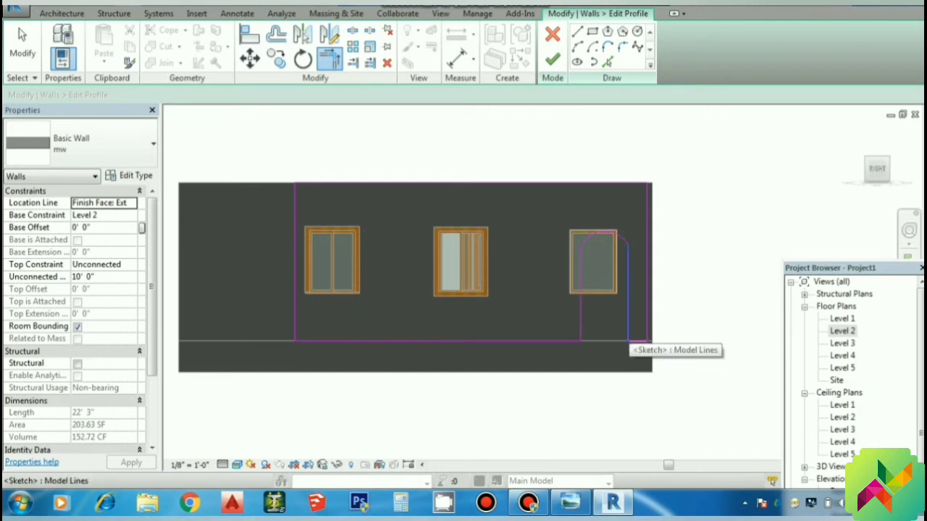
left_click(634, 341)
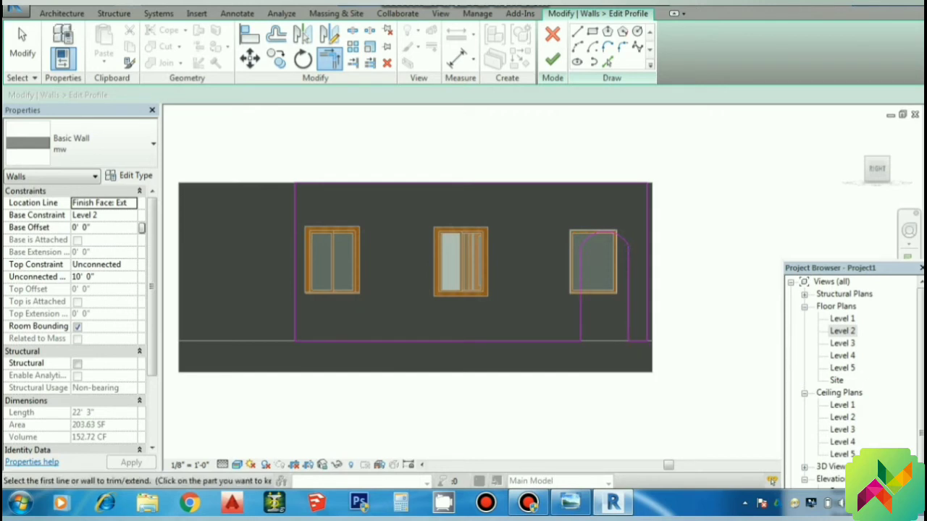
left_click(553, 59)
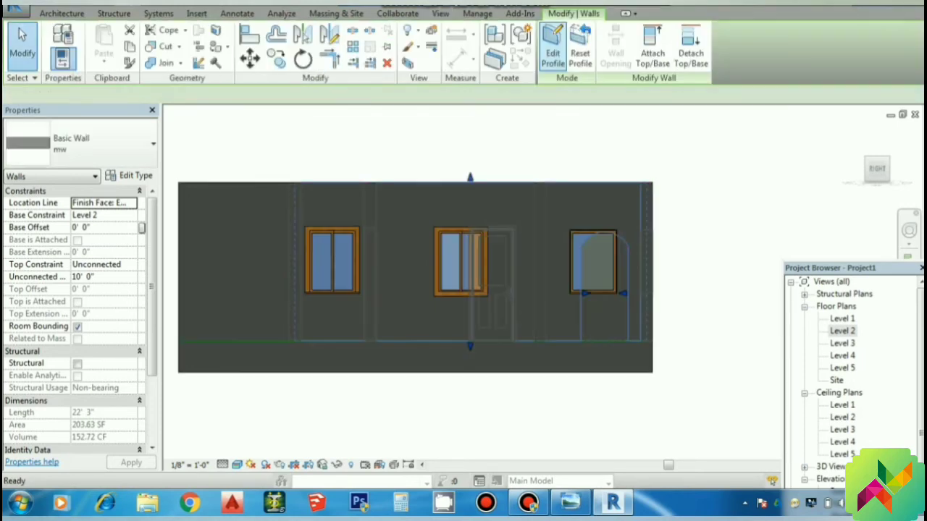
Orbit the 3D house to check the arched opening, then return to the Level 2 plan.
key("Escape")
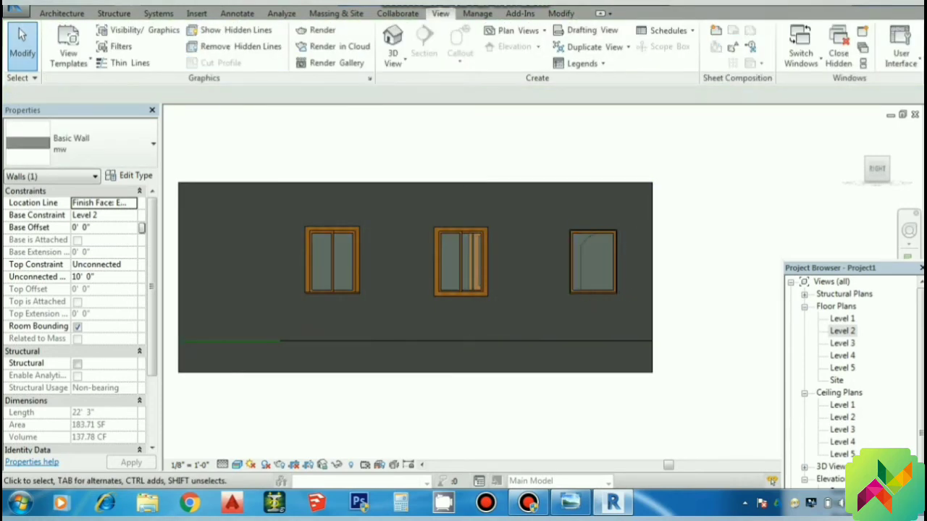
left_click(854, 132)
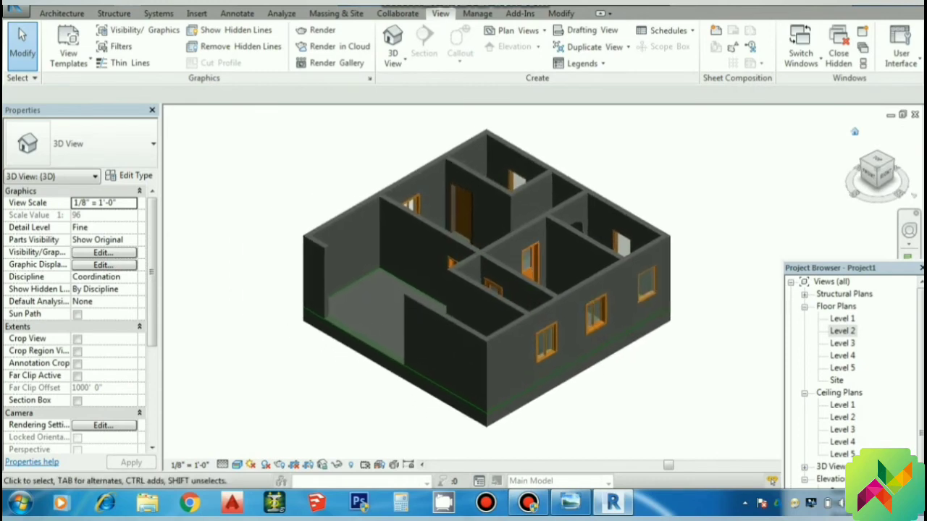
left_click_drag(877, 174, 797, 181)
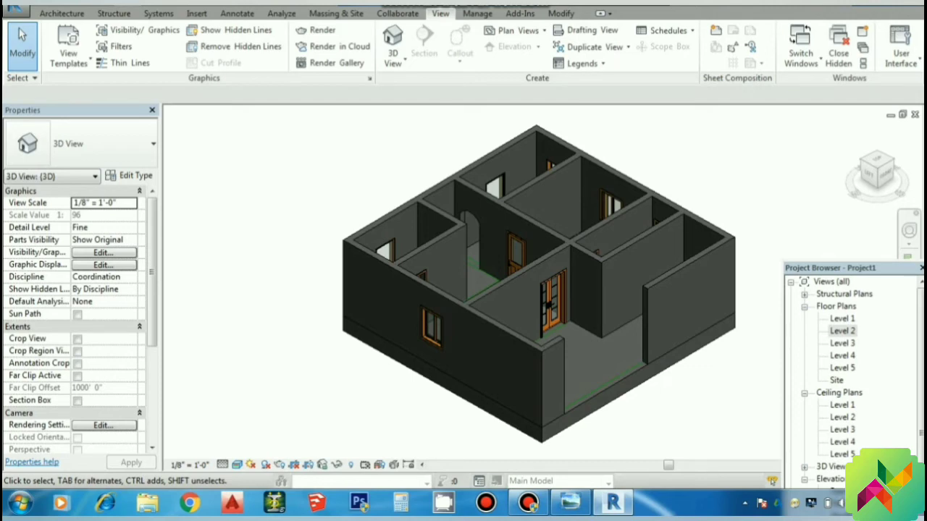
mouse_move(543, 281)
middle_mouse_down("shift")
mouse_move(507, 289)
mouse_move(565, 286)
mouse_move(478, 286)
middle_mouse_up("shift")
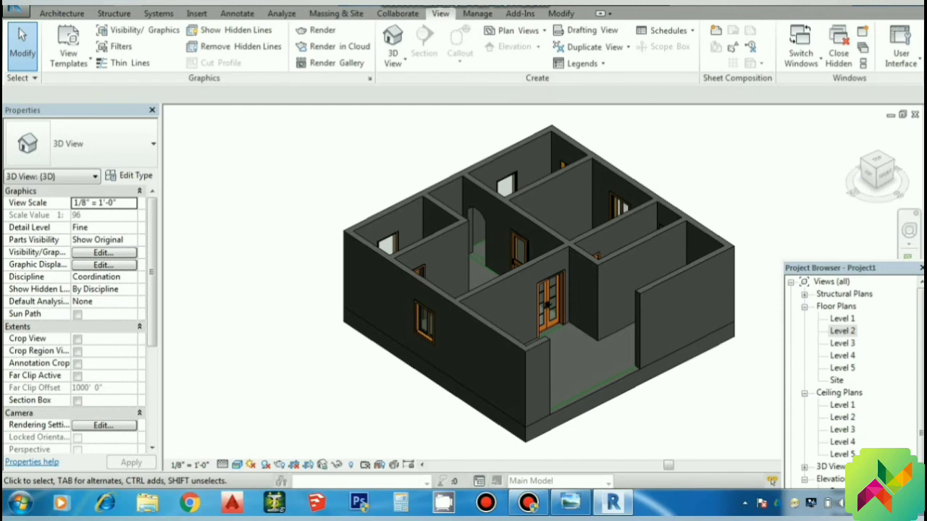
double_click(842, 330)
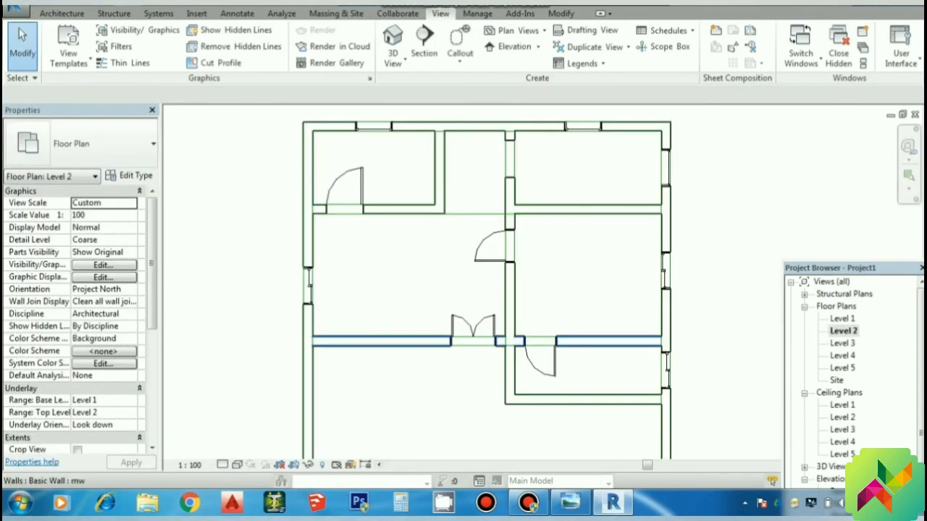
Fit the whole Level 2 plan in view with the Architecture tools showing.
scroll(611, 341, "down", 3)
scroll(644, 441, "up", 1)
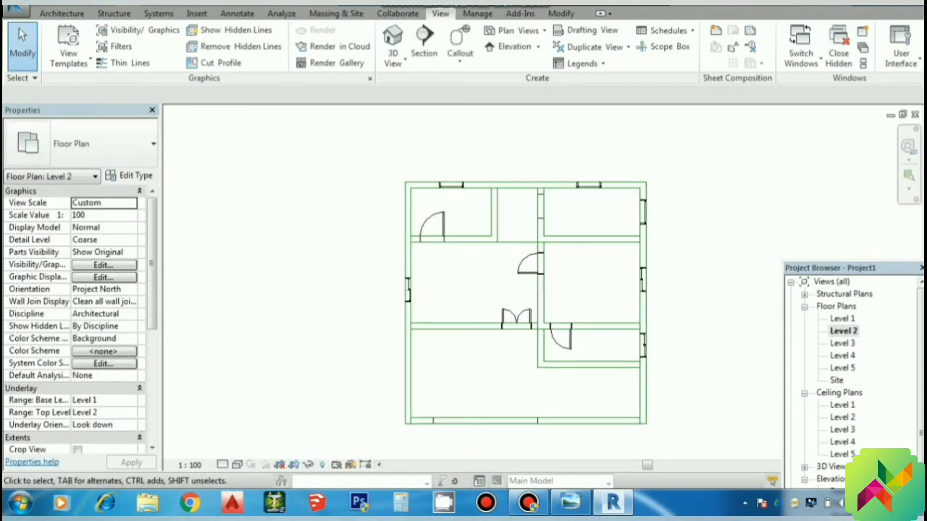
scroll(646, 467, "up", 1)
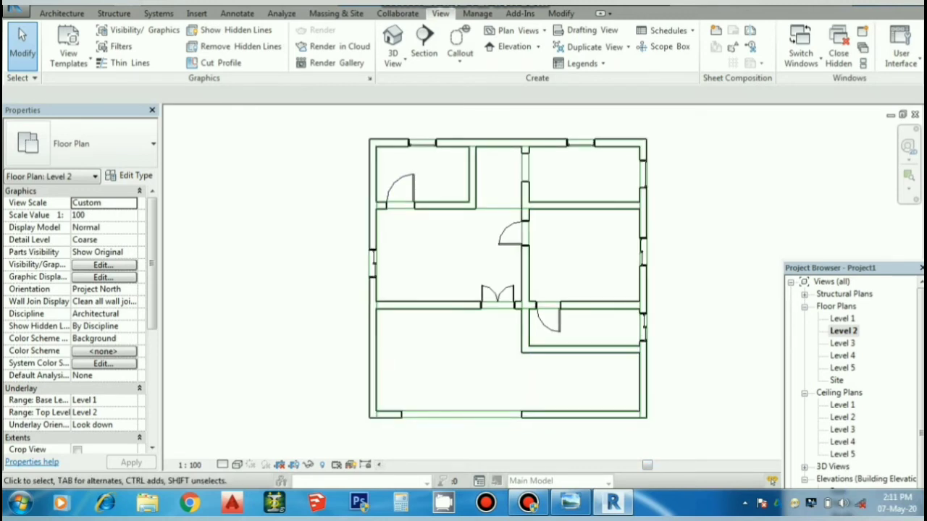
left_click(62, 13)
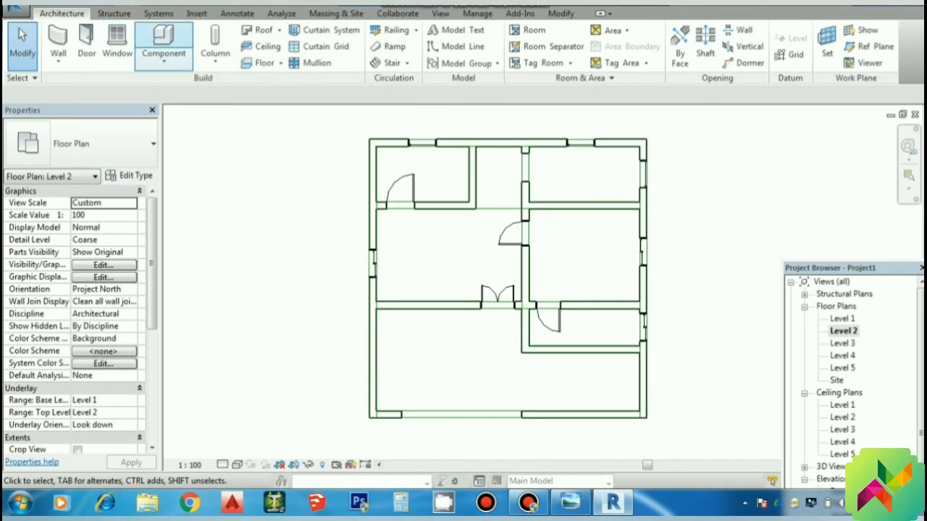
Start a component and browse Load Family from Local Disk (E:) into India > Plumbing.
left_click(164, 44)
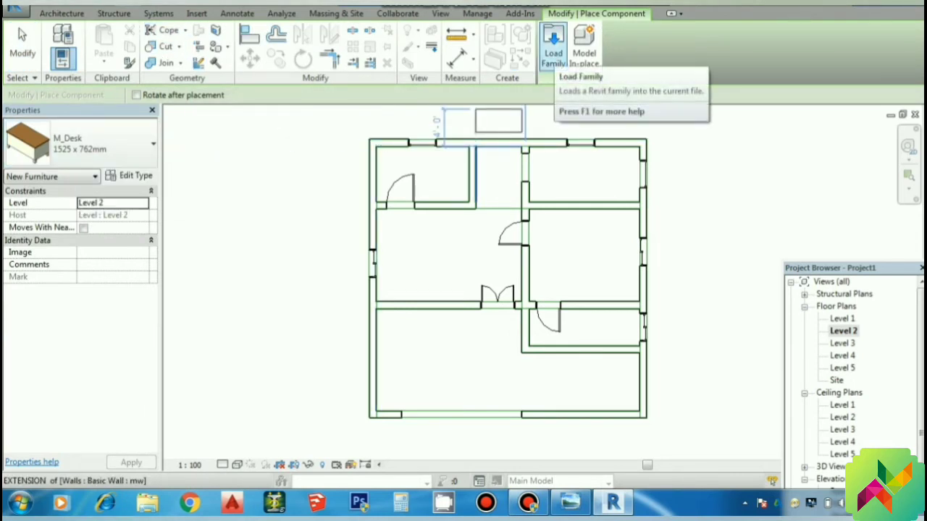
left_click(553, 45)
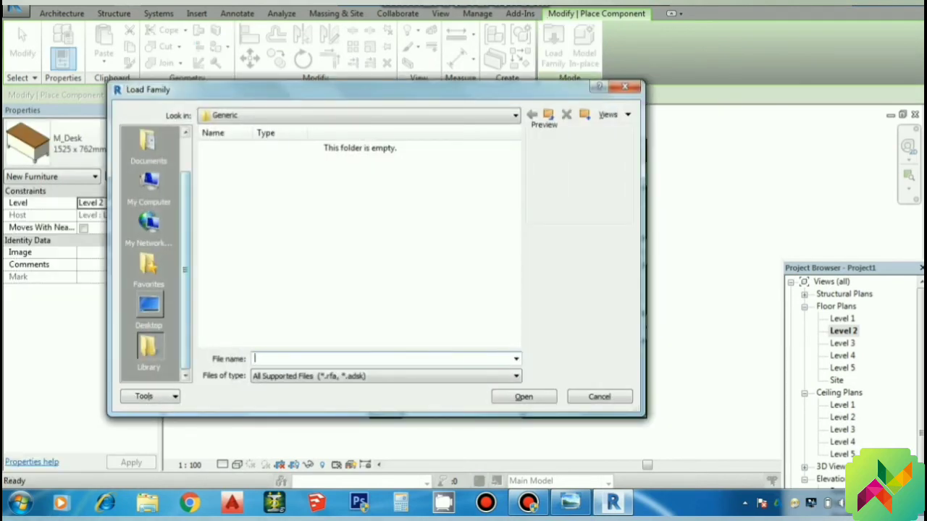
left_click(148, 187)
double_click(328, 163)
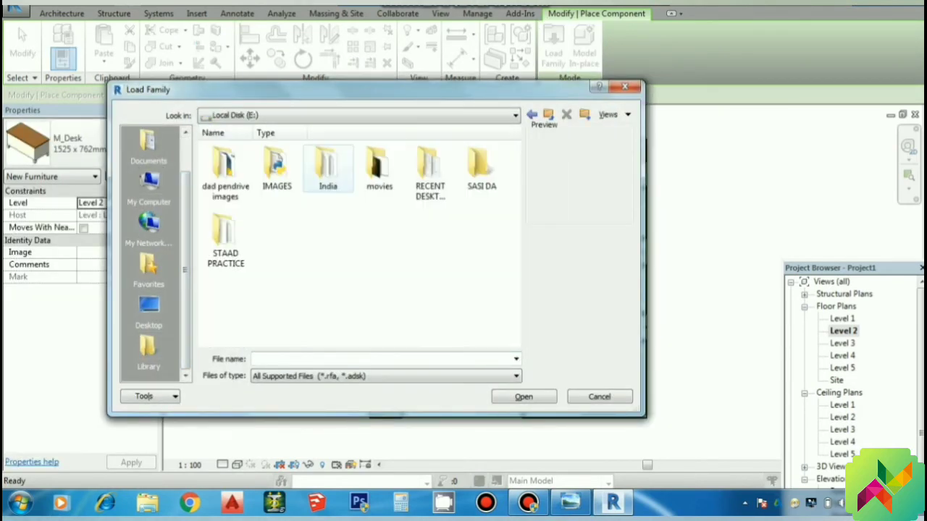
double_click(328, 163)
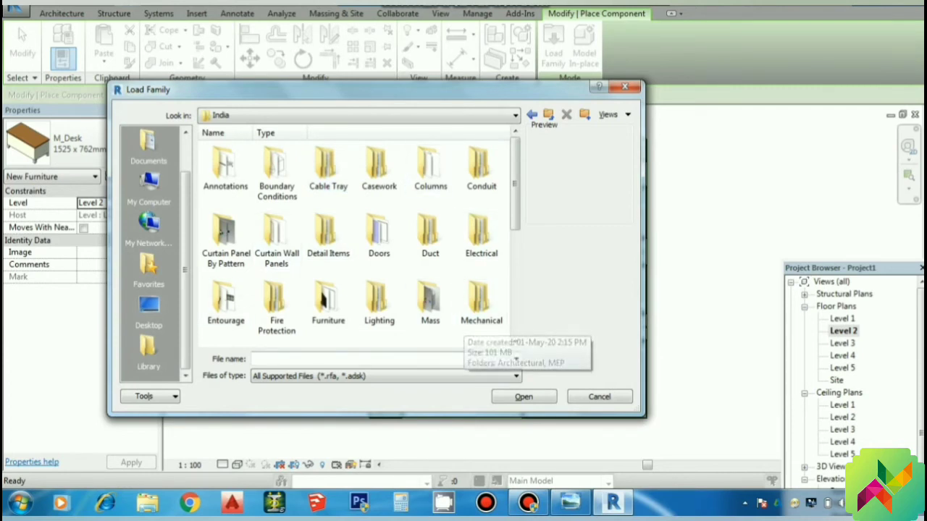
scroll(361, 242, "down", 1)
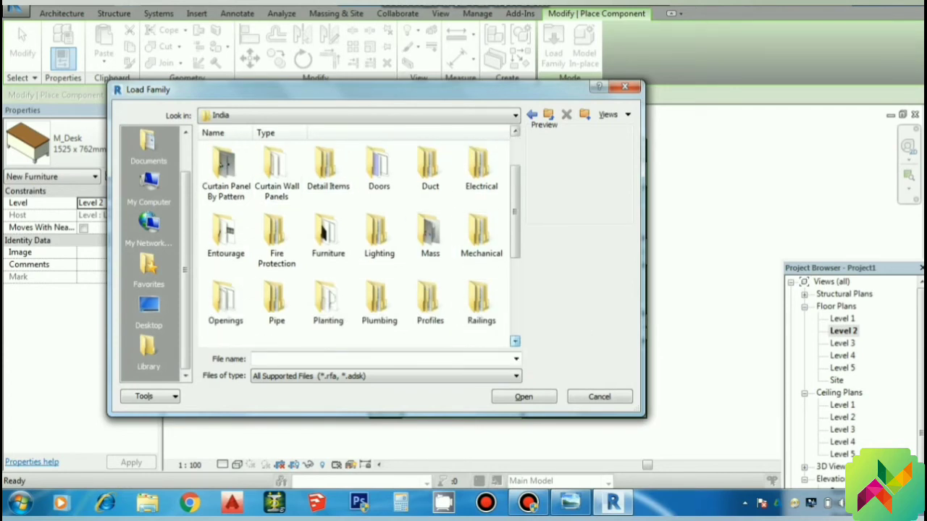
double_click(378, 301)
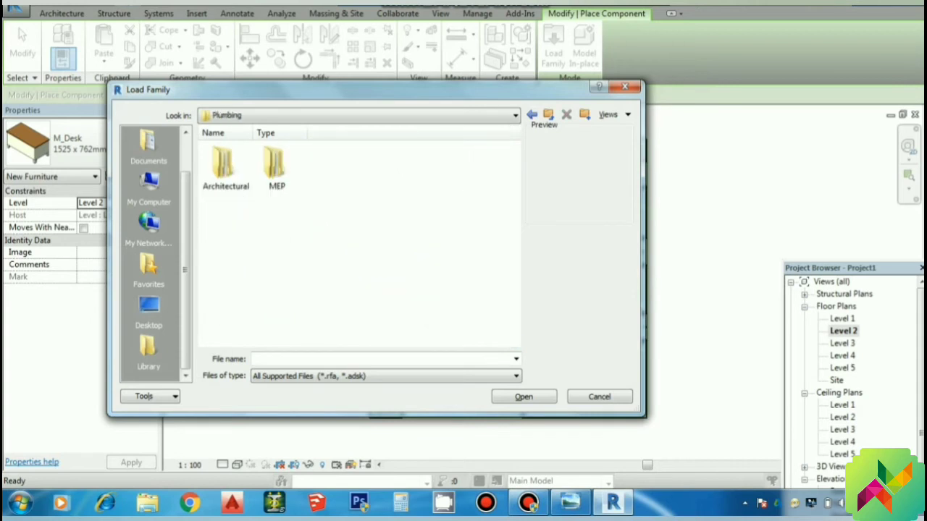
key("BackSpace")
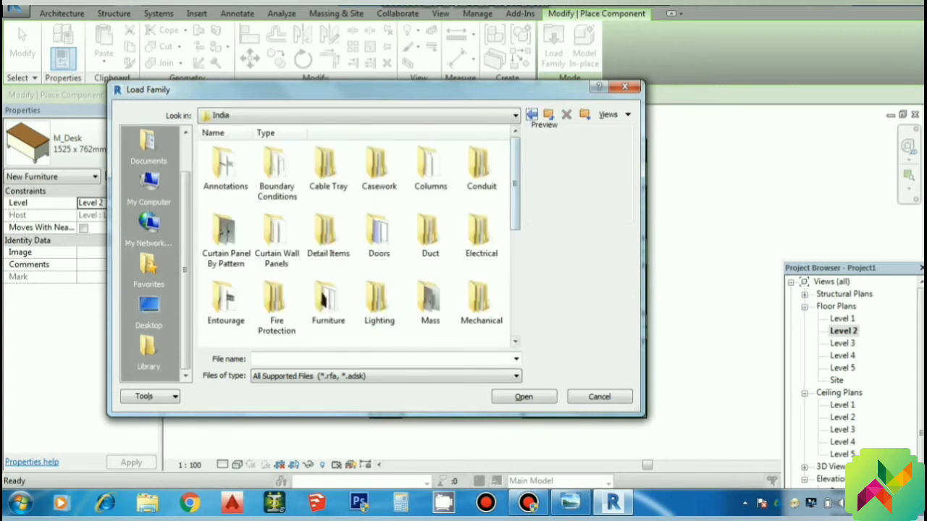
scroll(361, 241, "down", 1)
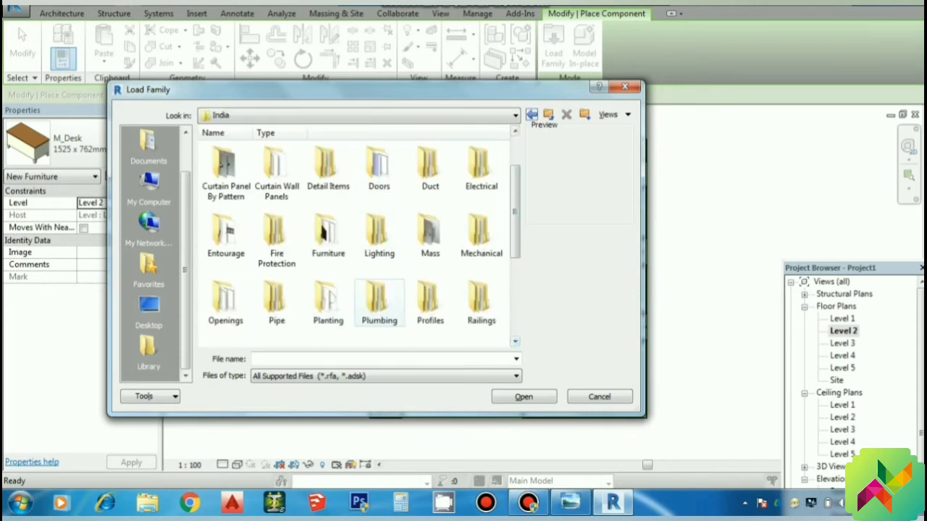
double_click(379, 301)
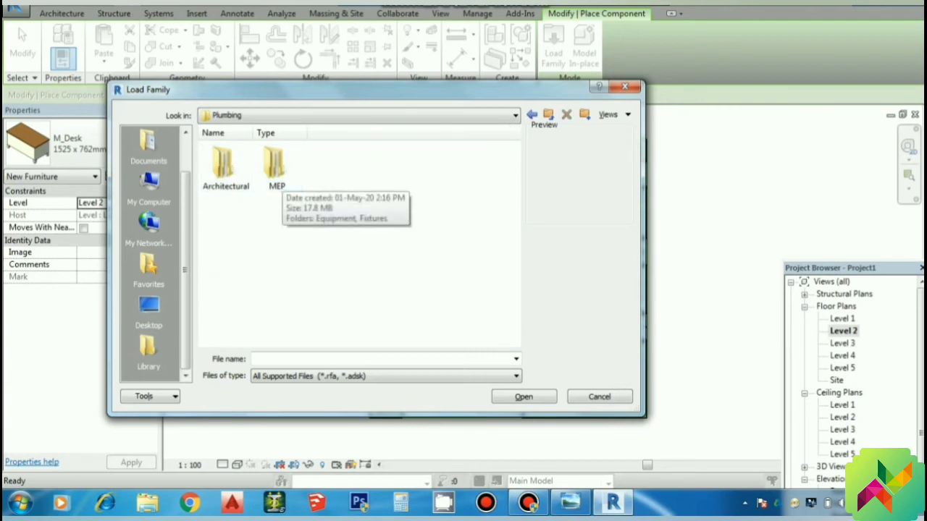
Load M_Toilet-Domestic-3D from Architectural > Fixtures > Water Closets.
left_click(226, 167)
double_click(226, 166)
double_click(226, 166)
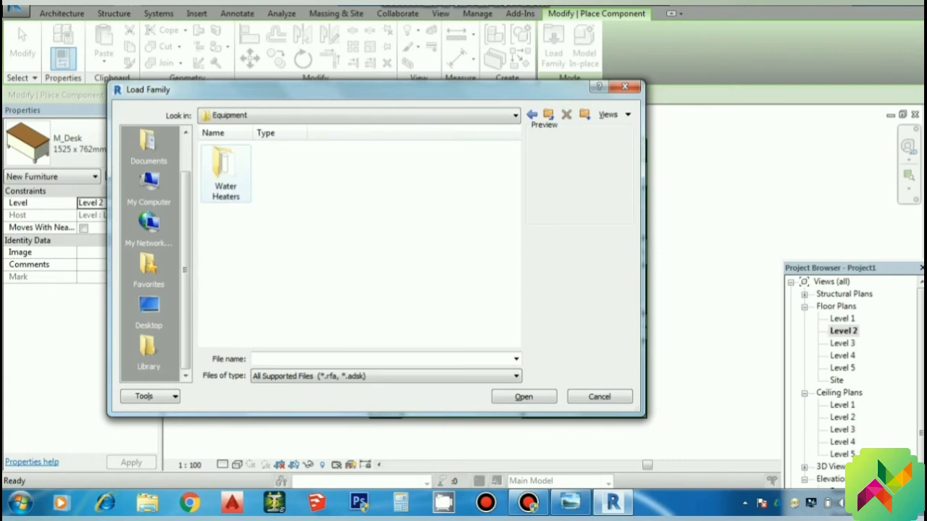
double_click(225, 170)
left_click(532, 115)
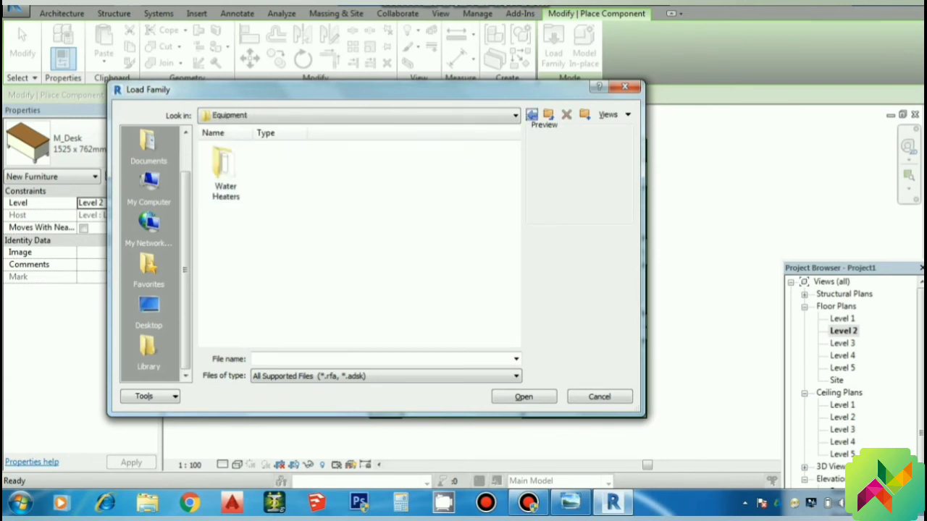
left_click(531, 115)
left_click(275, 166)
double_click(276, 167)
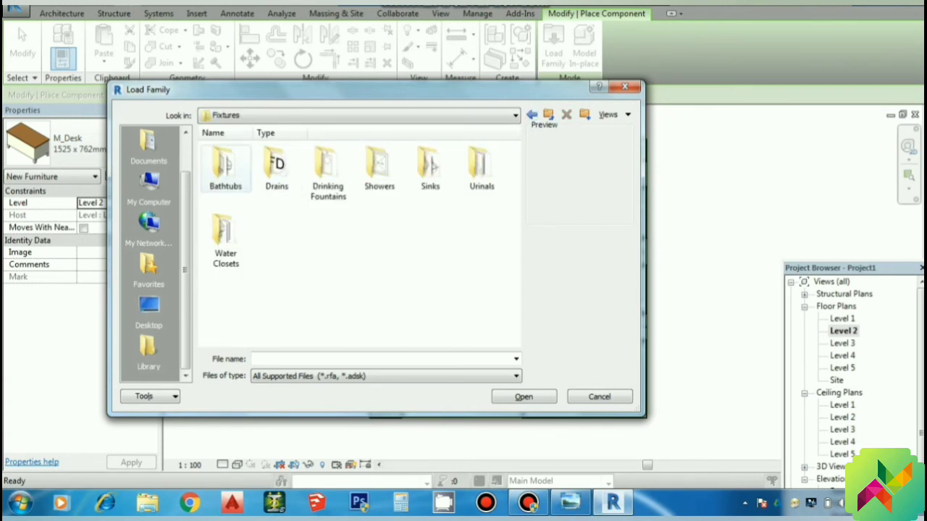
double_click(225, 166)
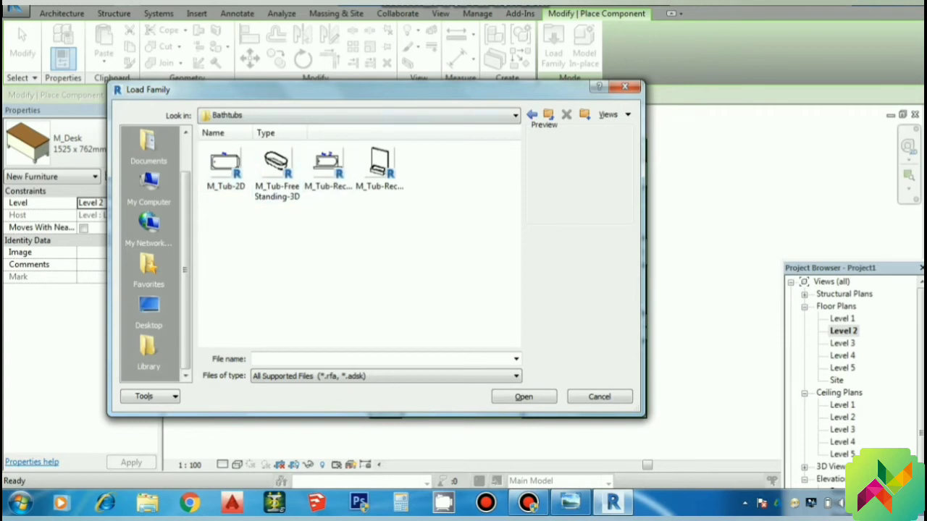
left_click(532, 114)
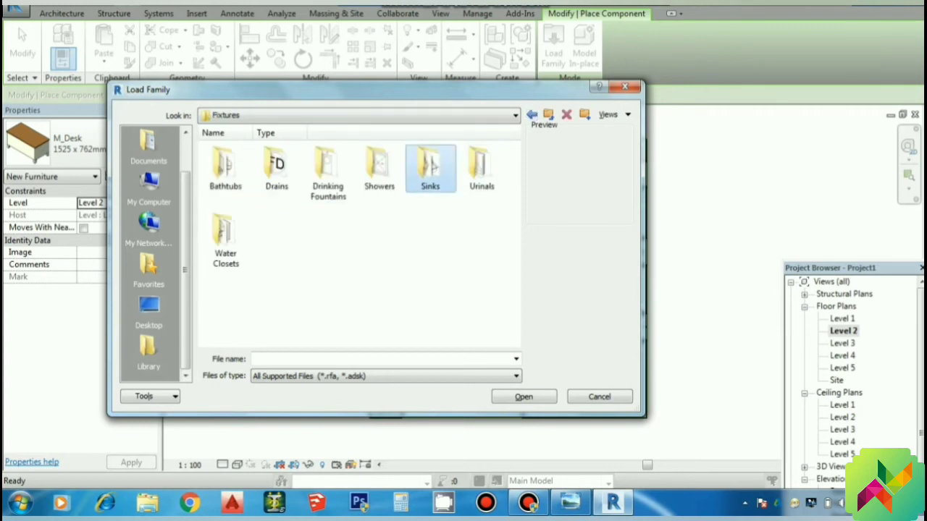
double_click(430, 166)
left_click(531, 114)
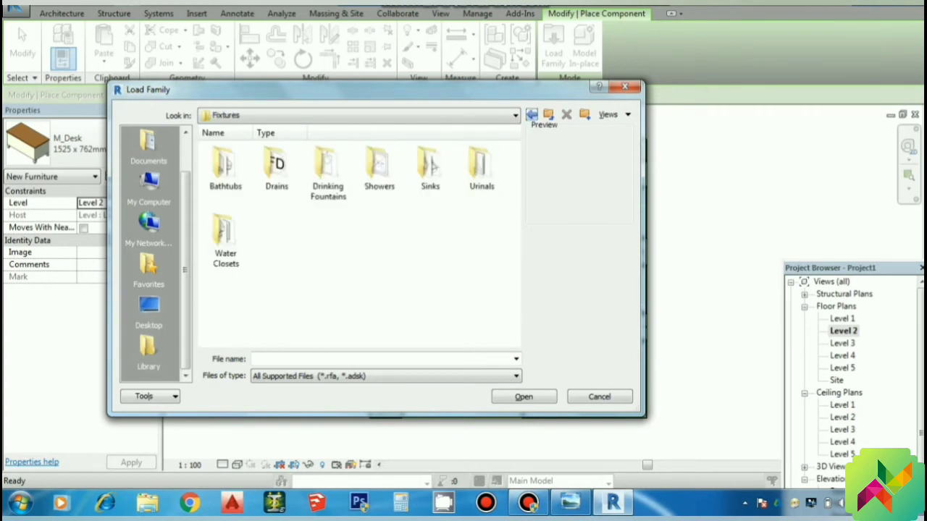
double_click(225, 233)
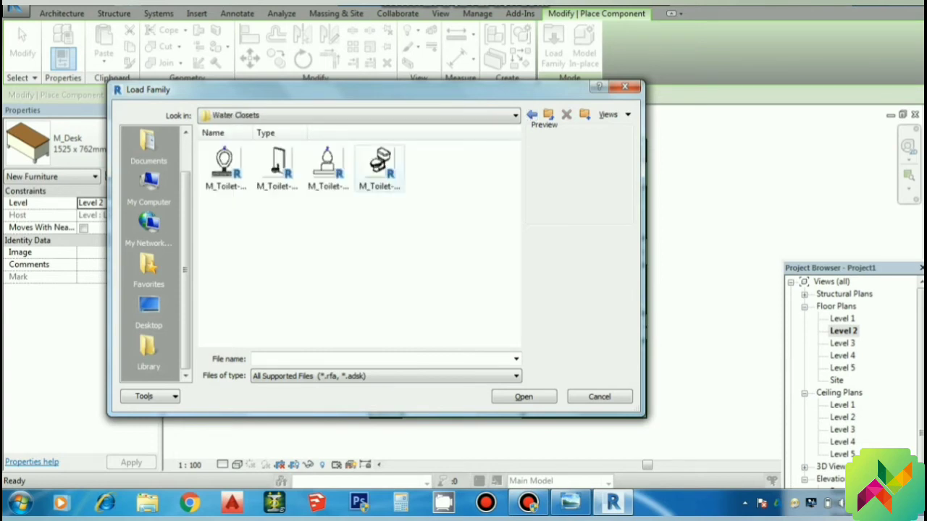
left_click(380, 165)
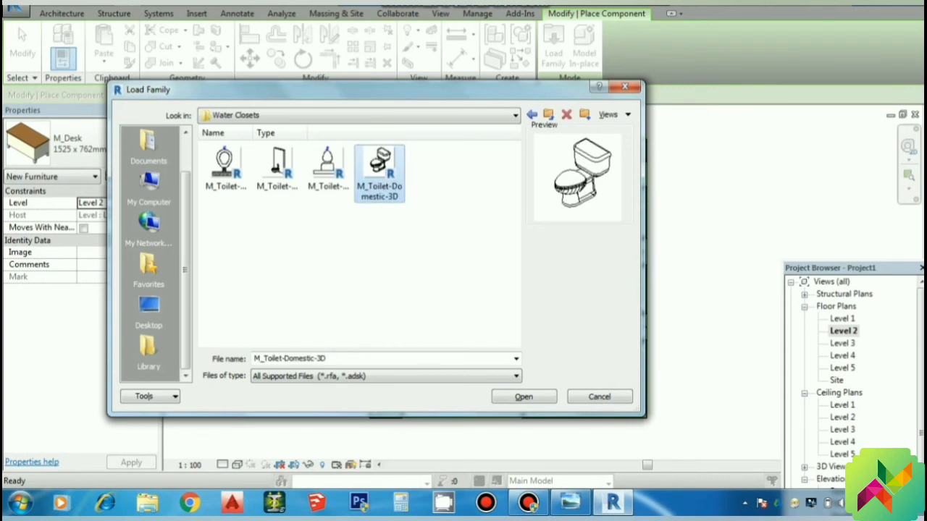
left_click(523, 397)
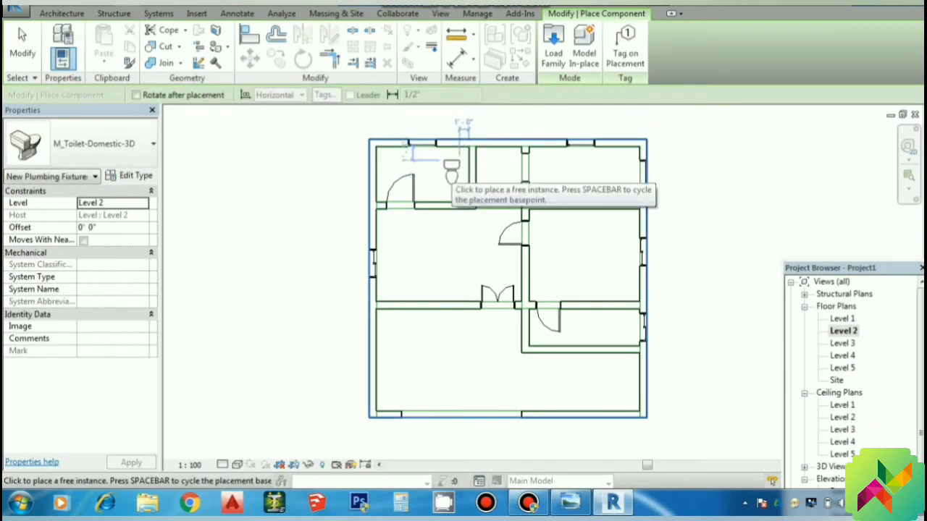
Place the toilet vertically against the top-left room's right wall and finish placement.
key("space")
key("space")
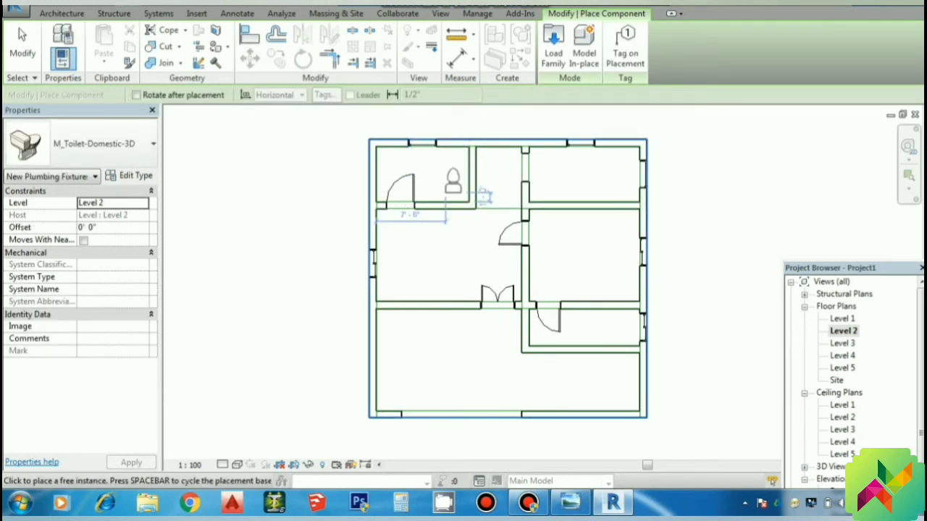
key("space")
key("space")
key("space")
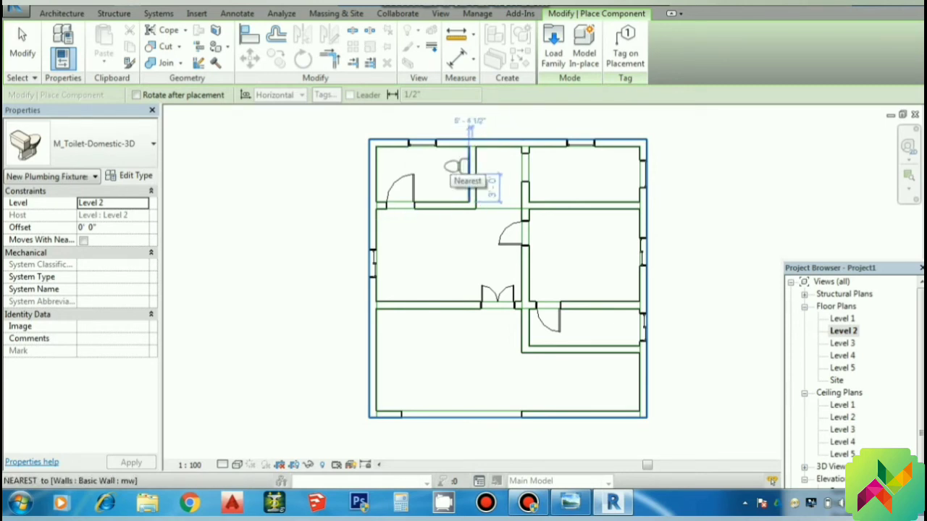
left_click(463, 172)
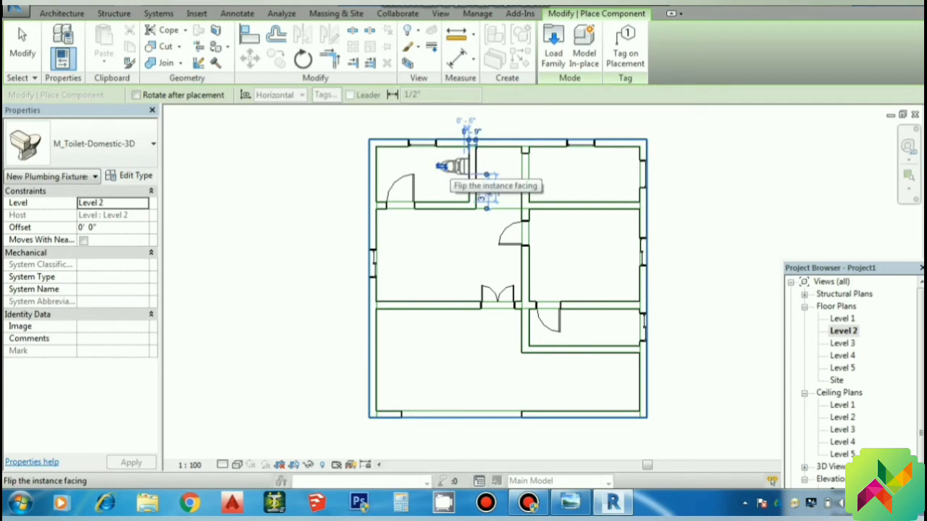
key("Escape")
key("Escape")
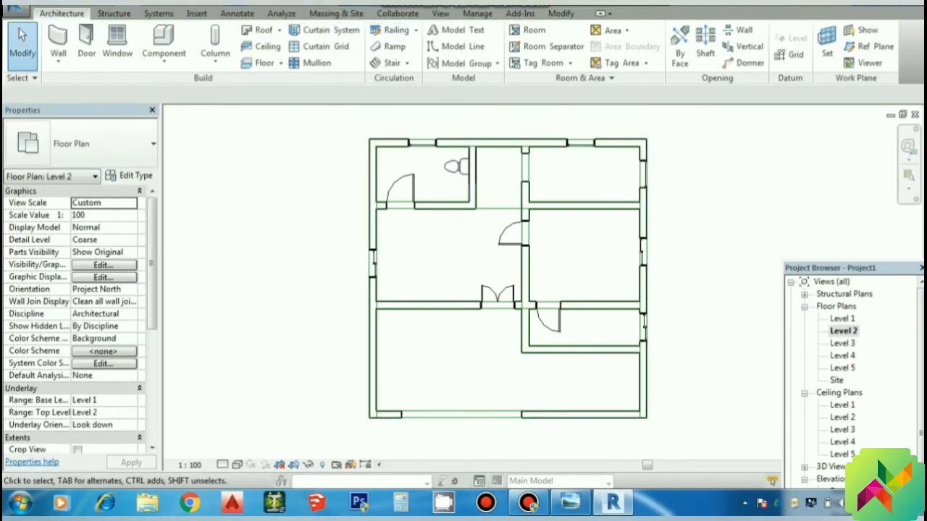
left_click(226, 3)
left_click(250, 16)
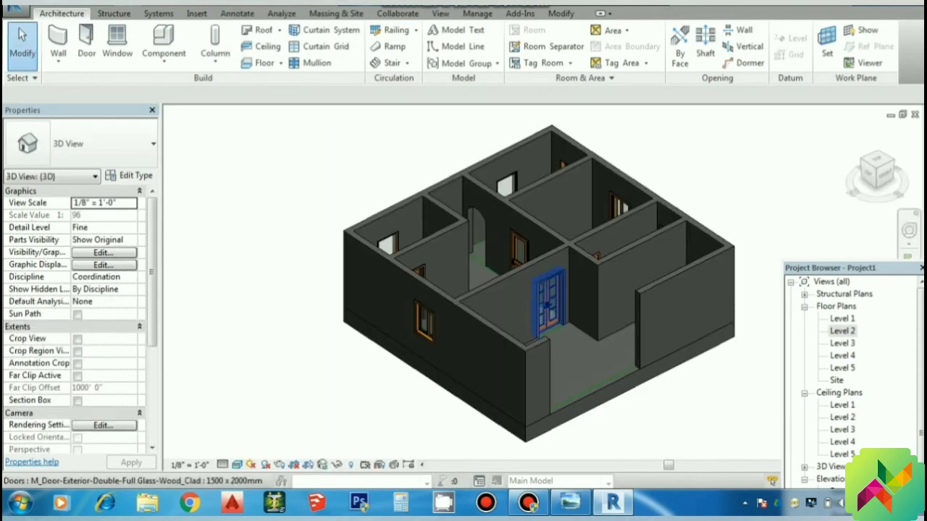
mouse_move(542, 304)
middle_mouse_down("shift")
mouse_move(532, 304)
mouse_move(542, 282)
middle_mouse_up("shift")
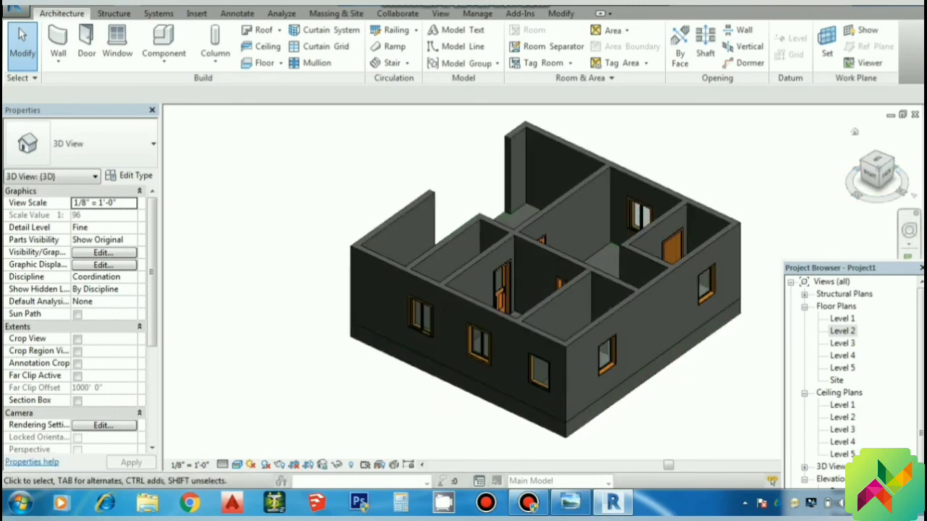
mouse_move(541, 283)
middle_mouse_down("shift")
mouse_move(506, 286)
mouse_move(572, 254)
middle_mouse_up("shift")
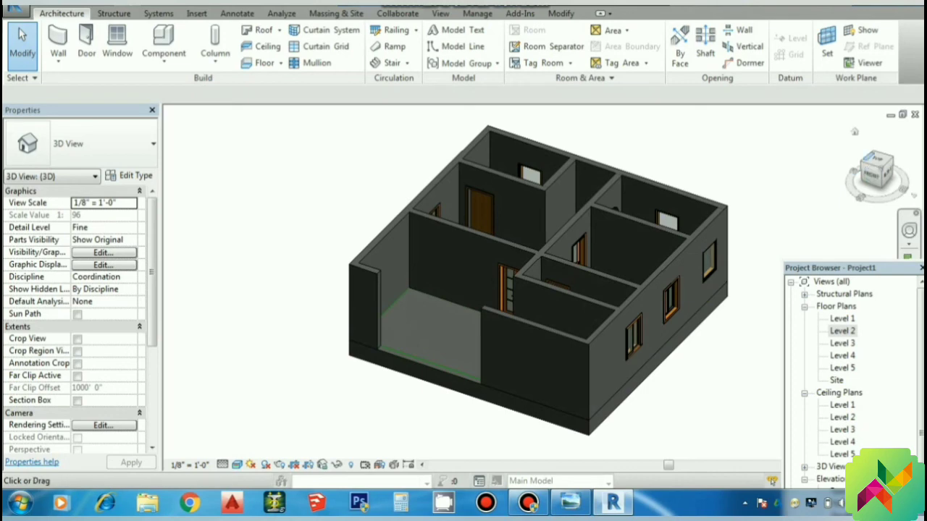
middle_click_drag(533, 258, 551, 253, "shift")
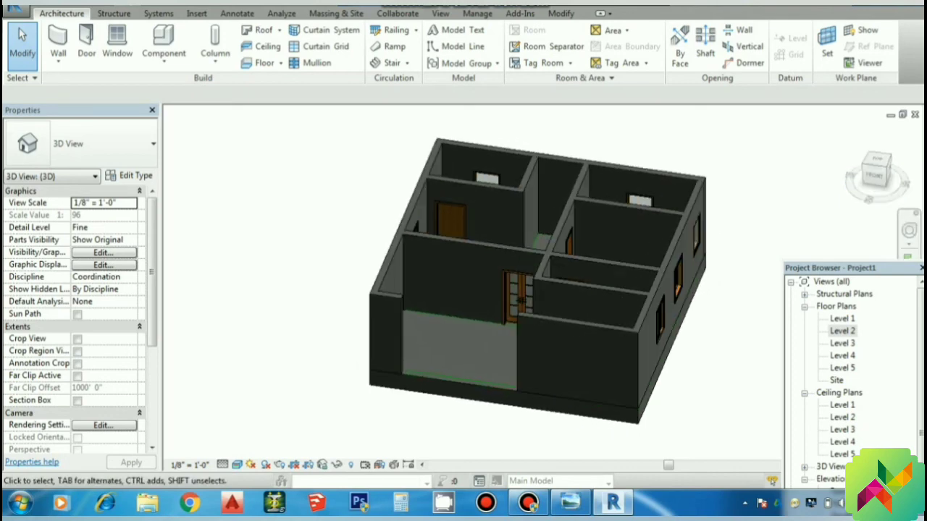
left_click(876, 160)
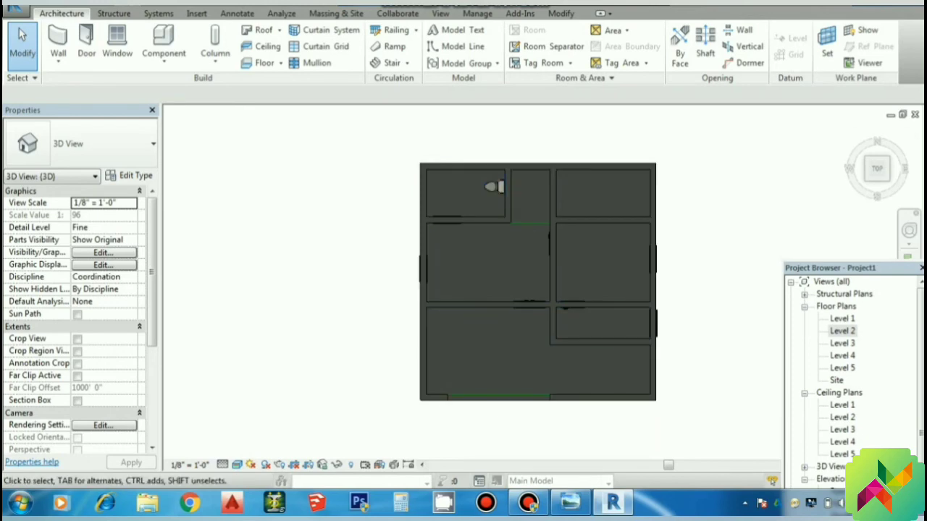
left_click_drag(877, 168, 885, 174)
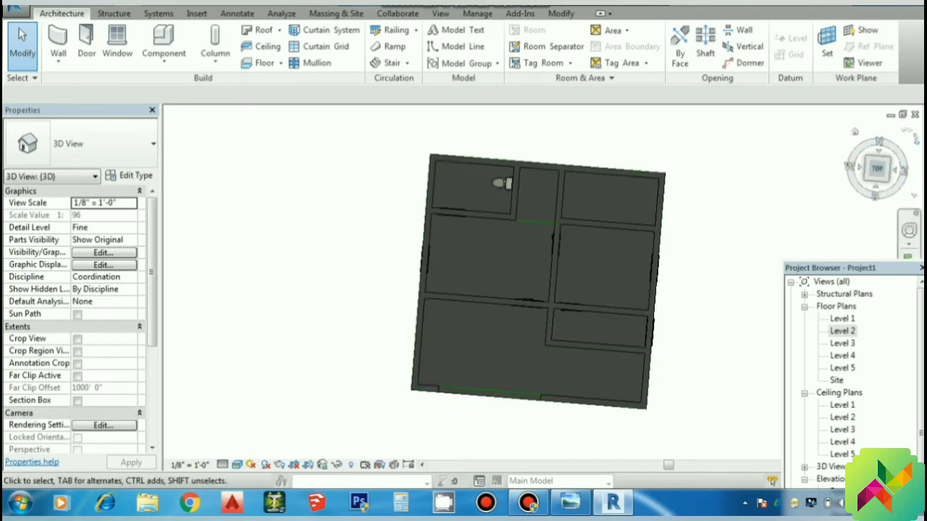
left_click(854, 132)
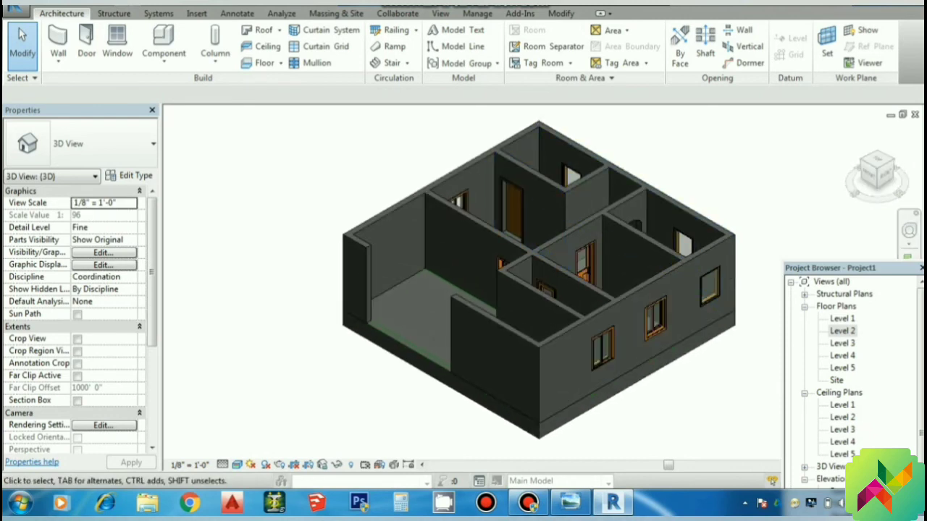
double_click(842, 330)
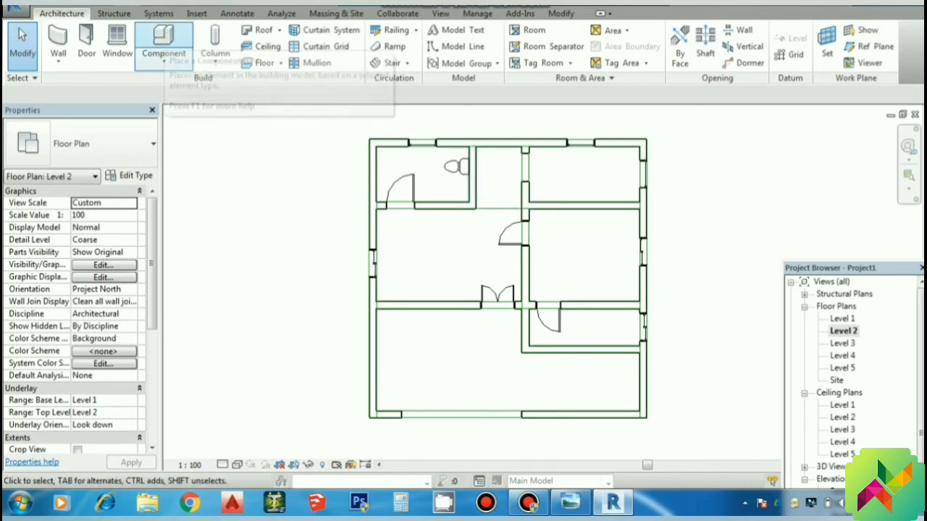
Start a component and browse Load Family to E: > India > Furniture.
left_click(164, 40)
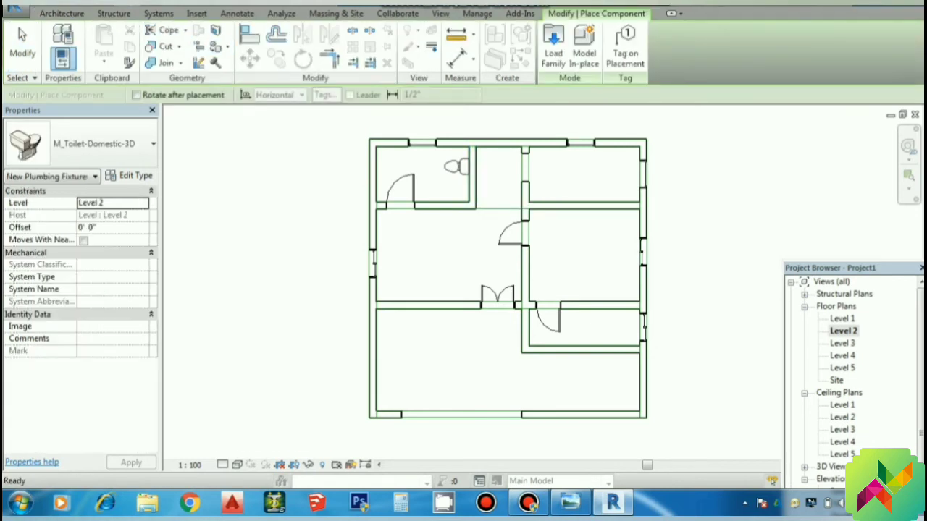
left_click(553, 45)
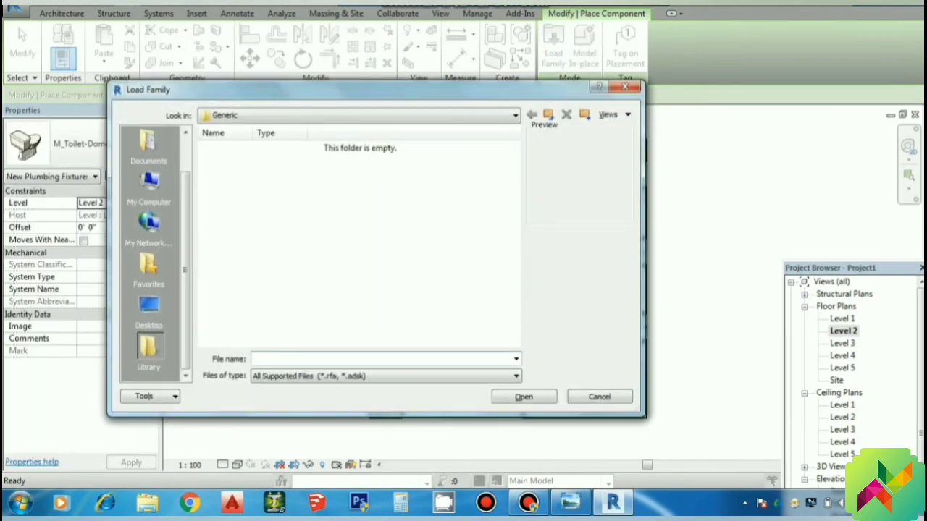
left_click(148, 184)
double_click(328, 163)
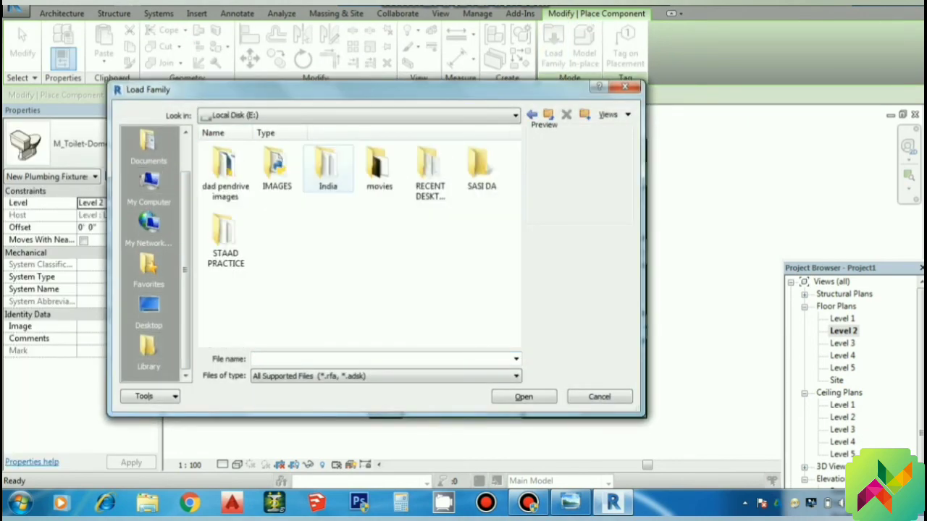
double_click(328, 165)
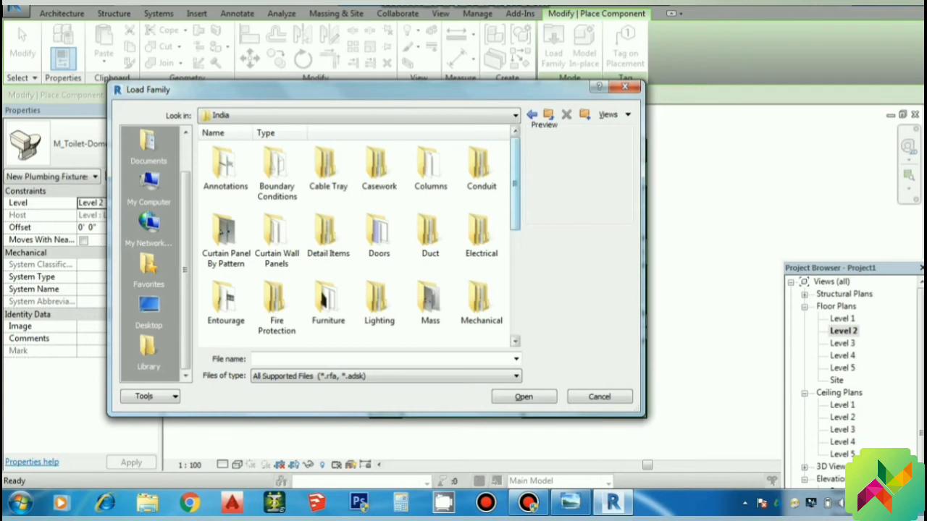
scroll(323, 296, "down", 3)
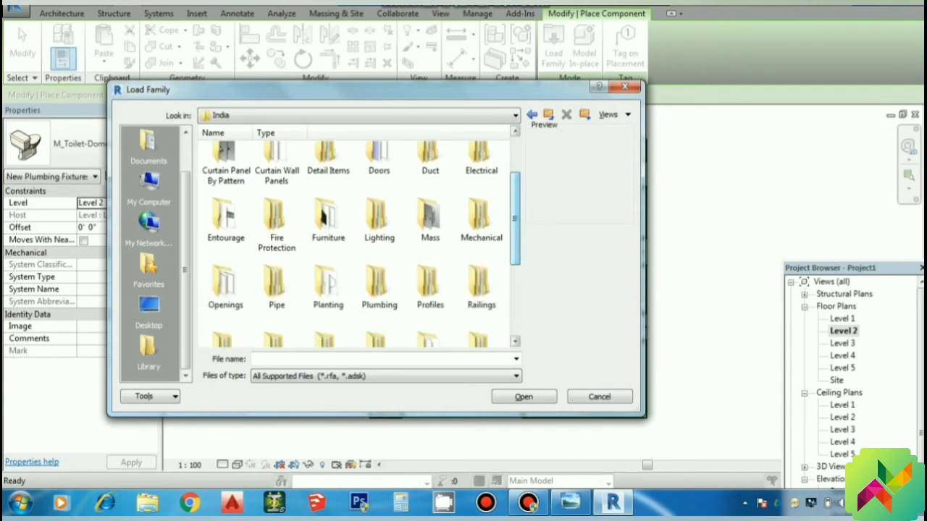
double_click(326, 217)
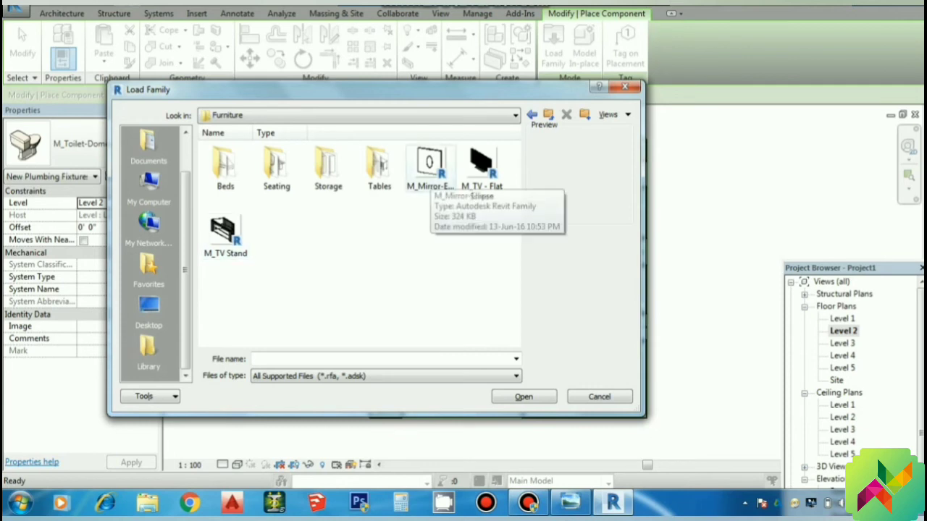
Compare beds in the Beds folder and load M_Bed-Shaker.
double_click(379, 166)
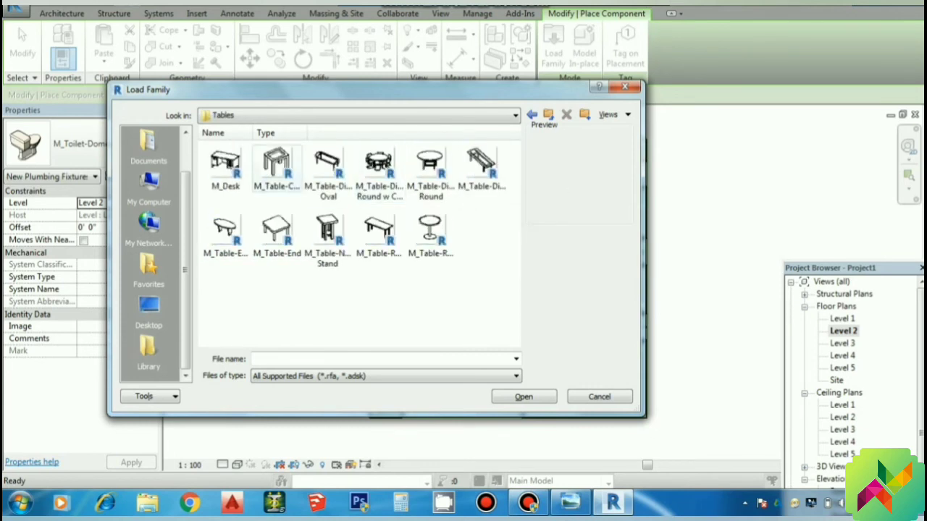
left_click(532, 115)
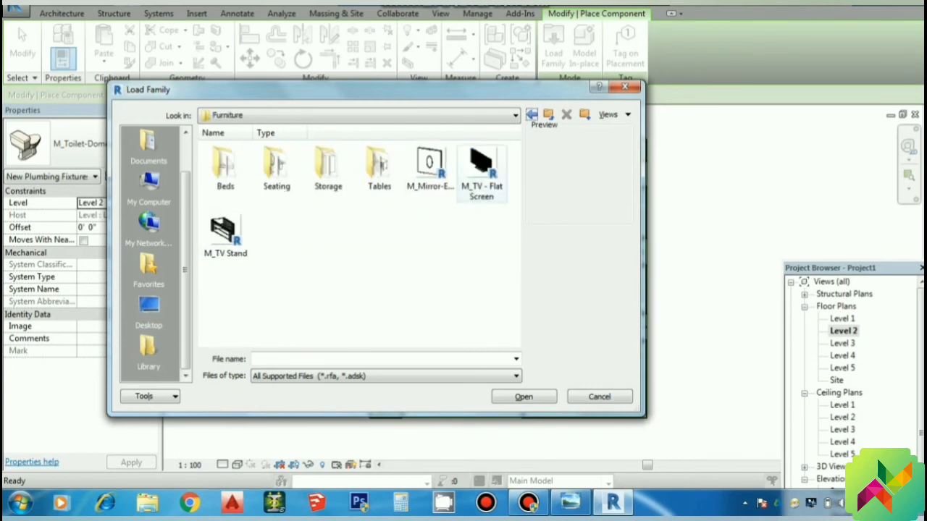
double_click(223, 165)
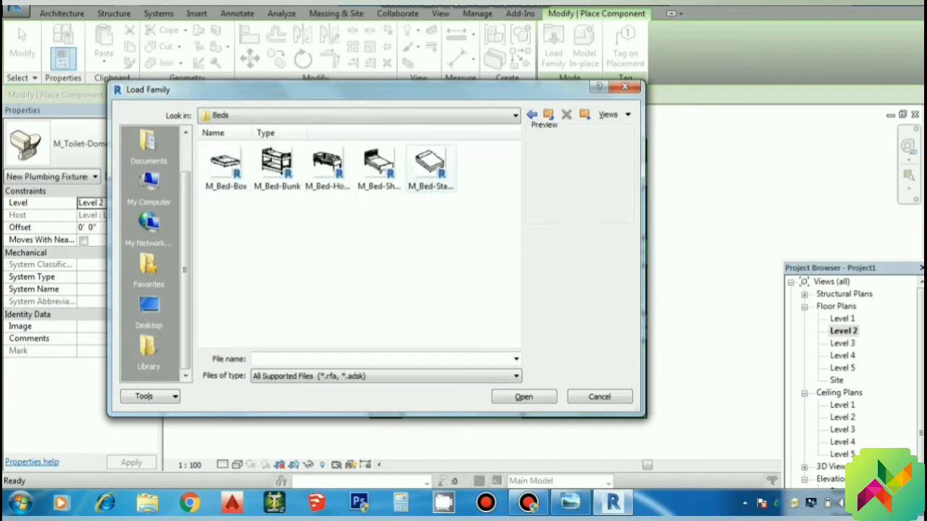
left_click(225, 167)
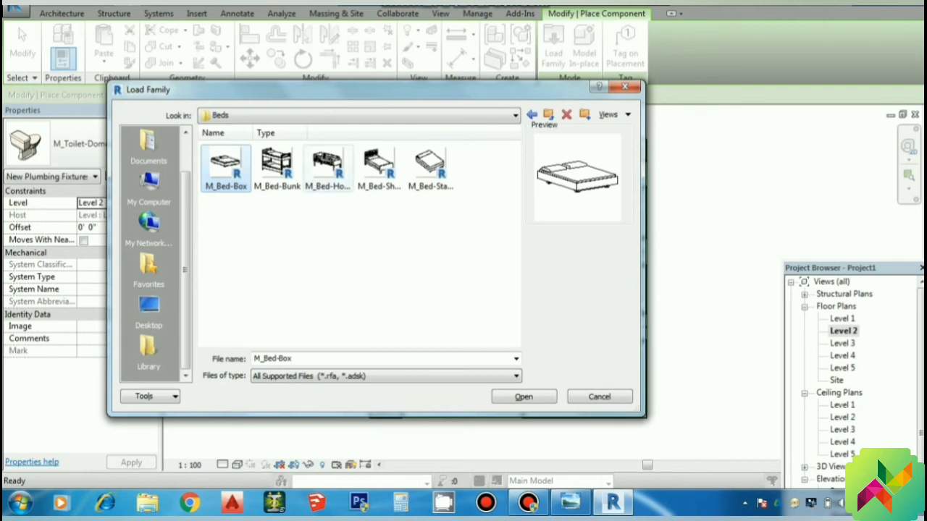
left_click(276, 166)
left_click(327, 166)
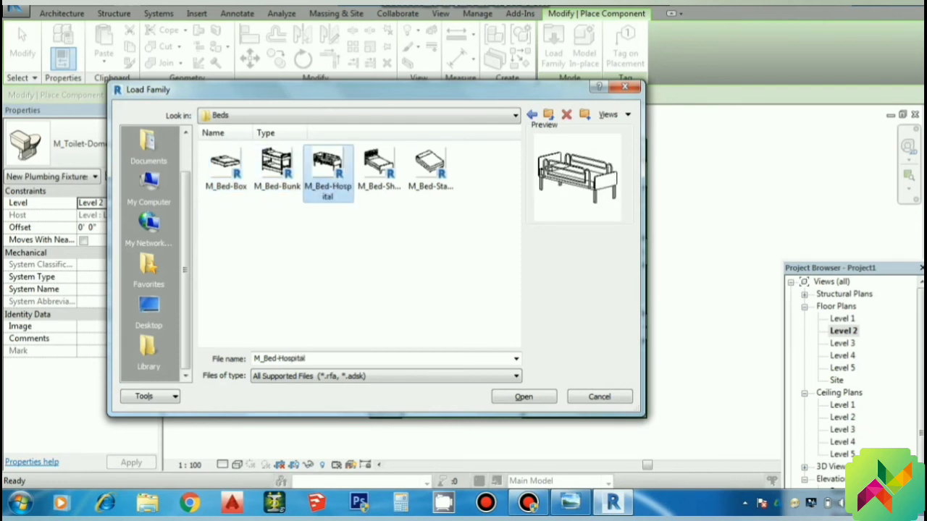
left_click(378, 166)
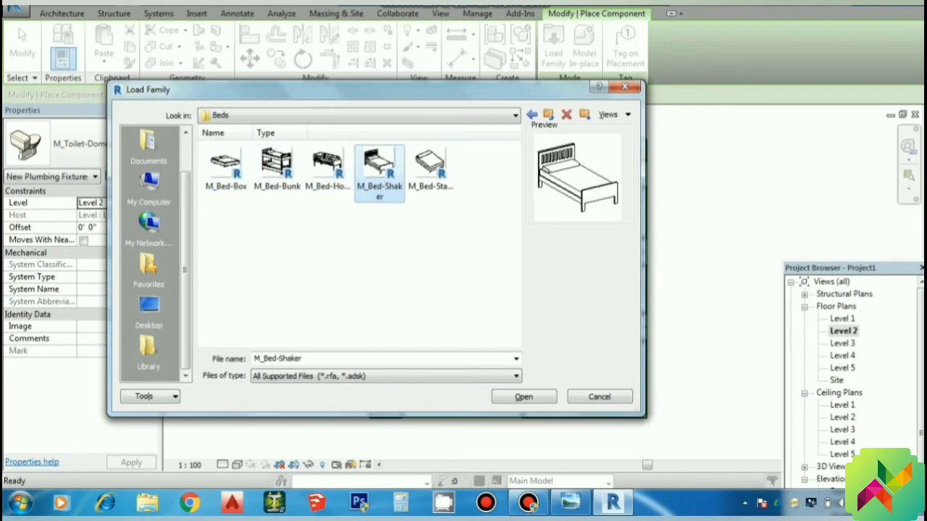
left_click(524, 397)
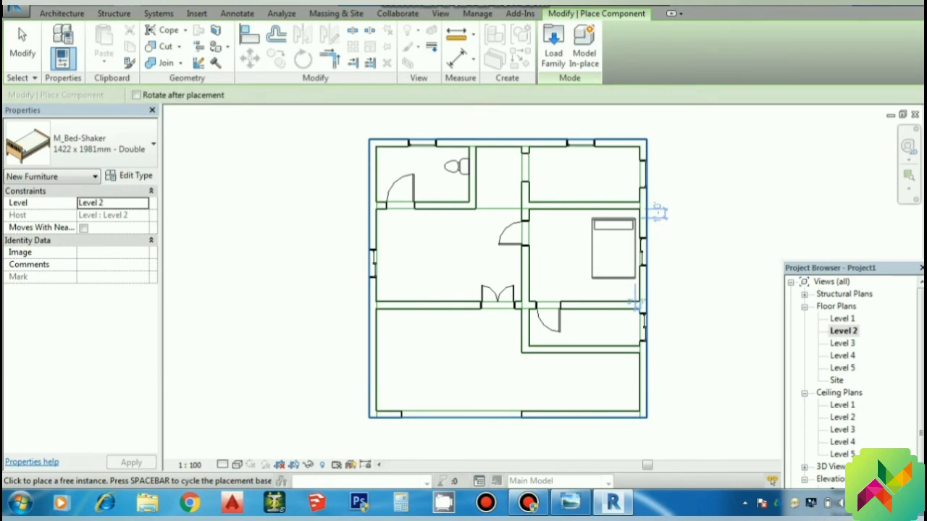
Place the Shaker double bed against the upper wall of the right-middle room.
left_click(656, 212)
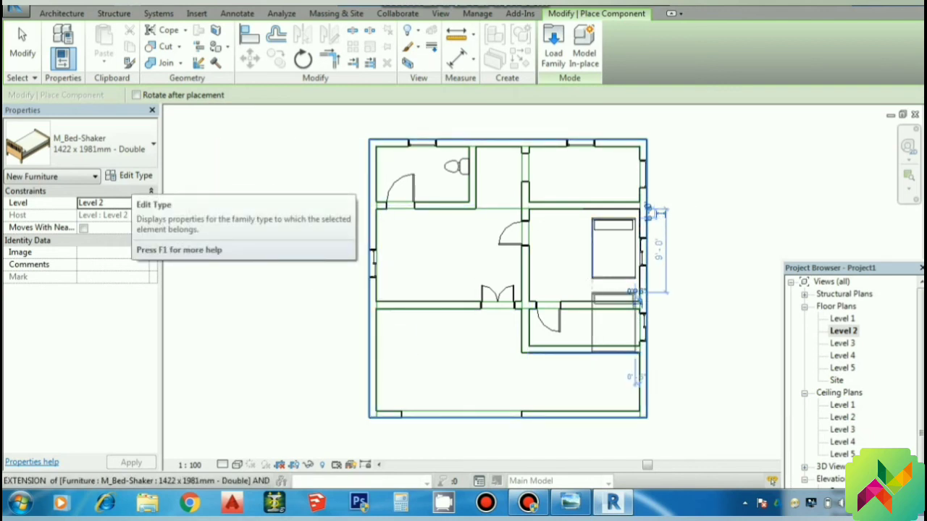
key("Escape")
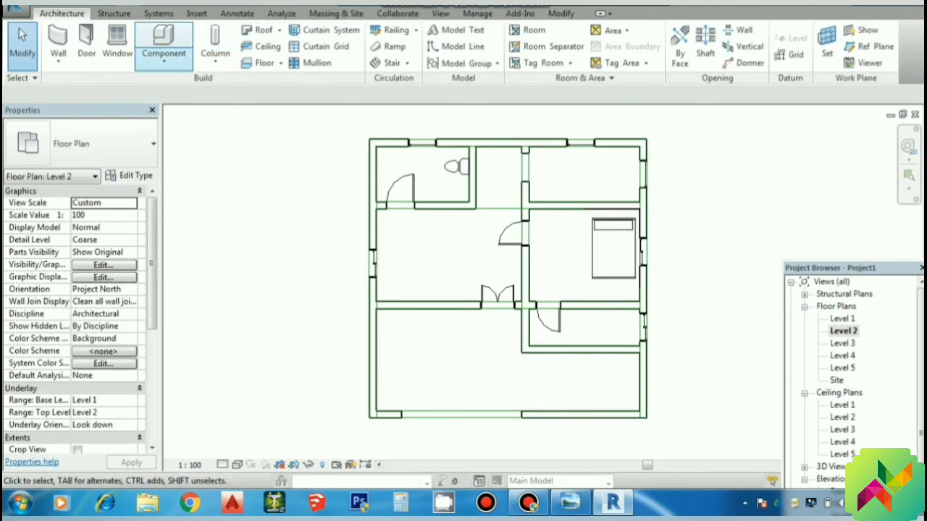
left_click(164, 44)
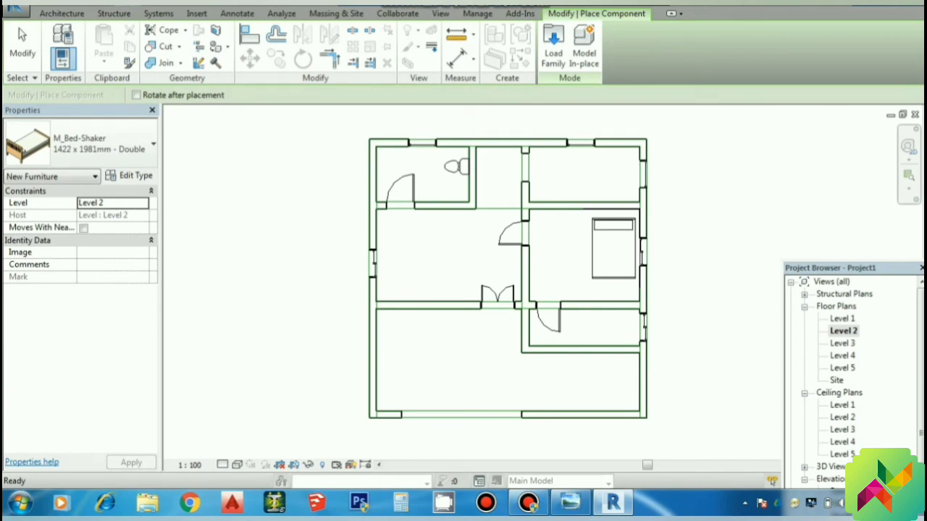
Load the M_Sofa family from Local Disk (E:) > India > Furniture > Seating.
left_click(553, 47)
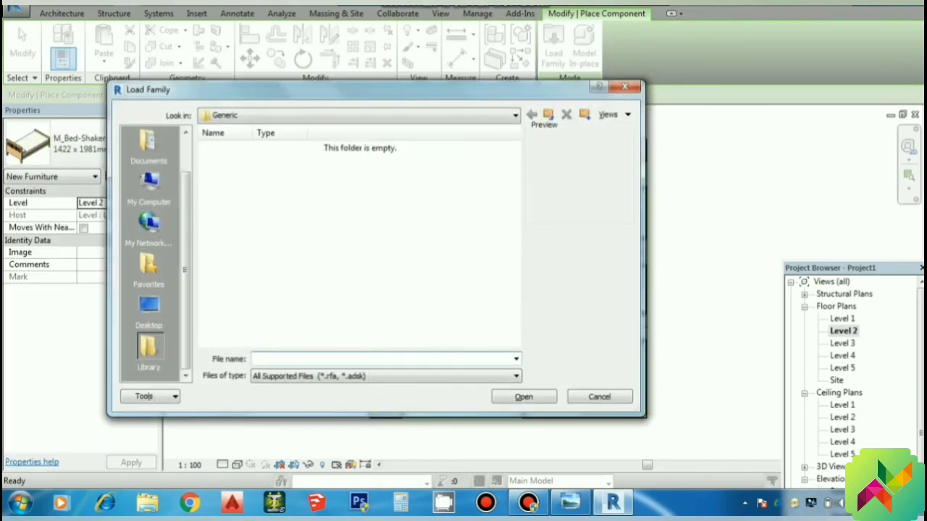
left_click(149, 187)
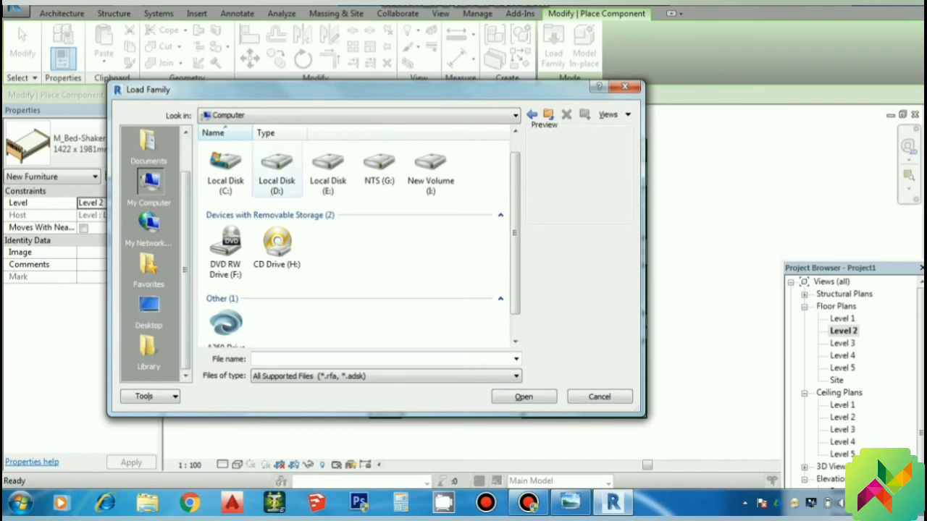
double_click(328, 170)
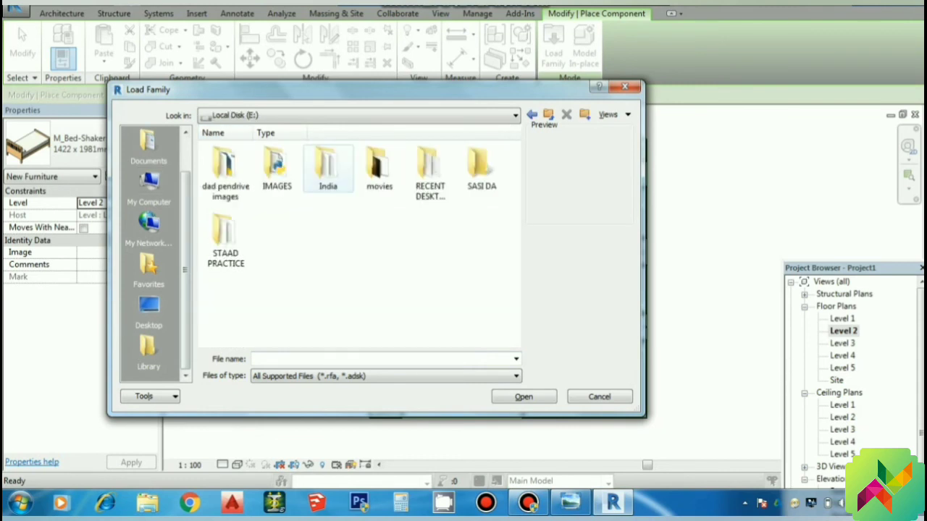
double_click(327, 166)
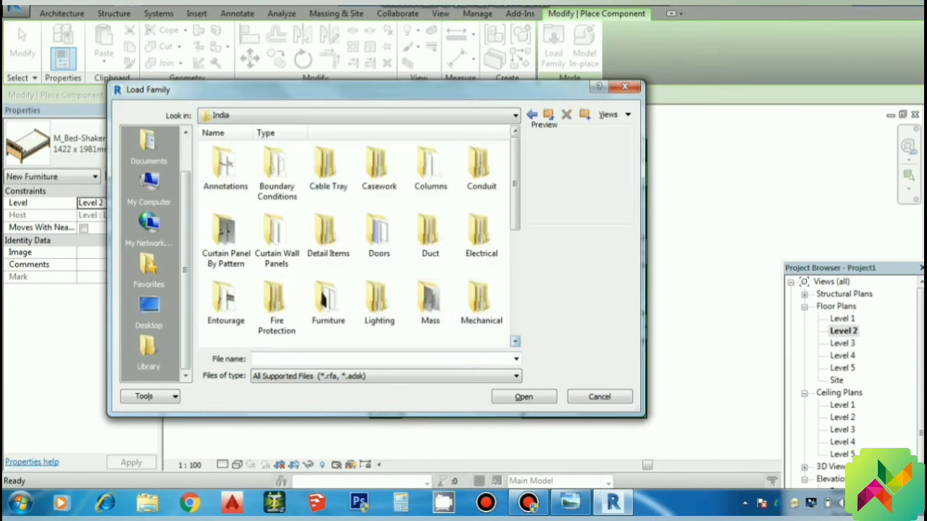
double_click(225, 303)
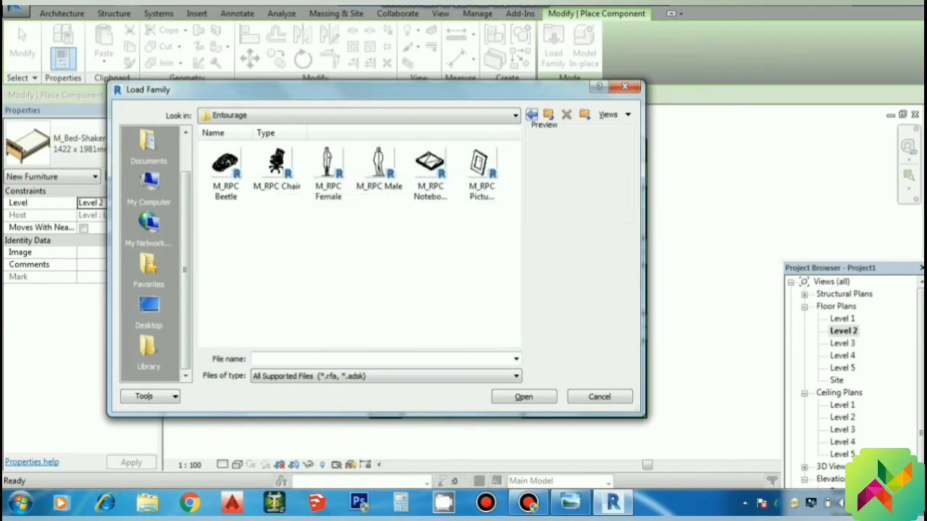
key("BackSpace")
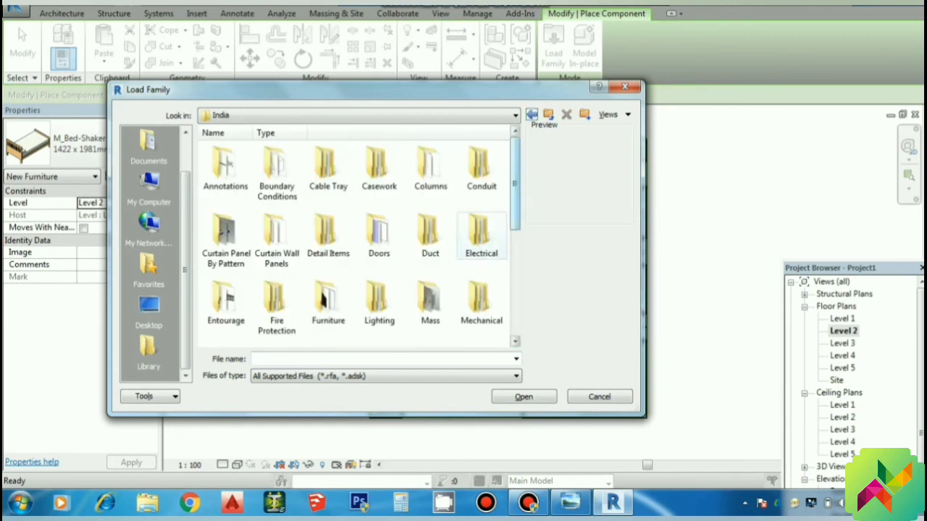
double_click(326, 300)
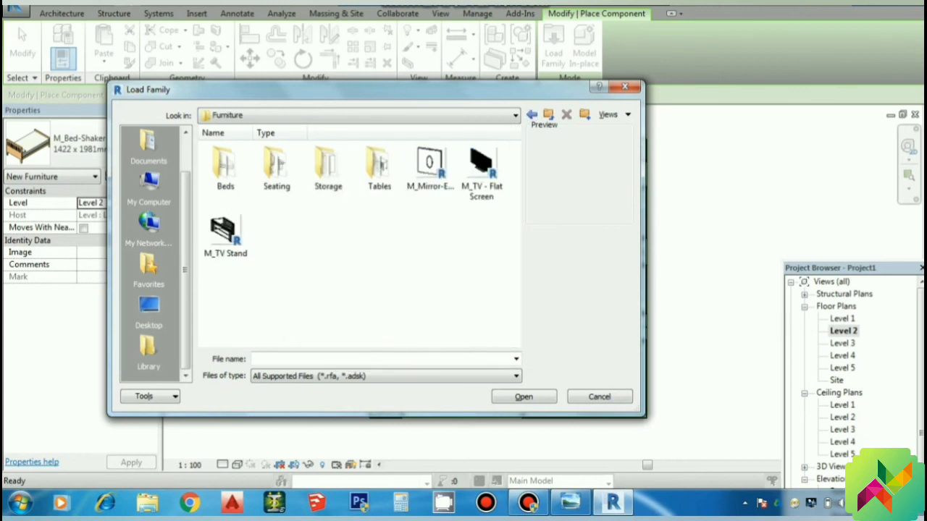
double_click(226, 166)
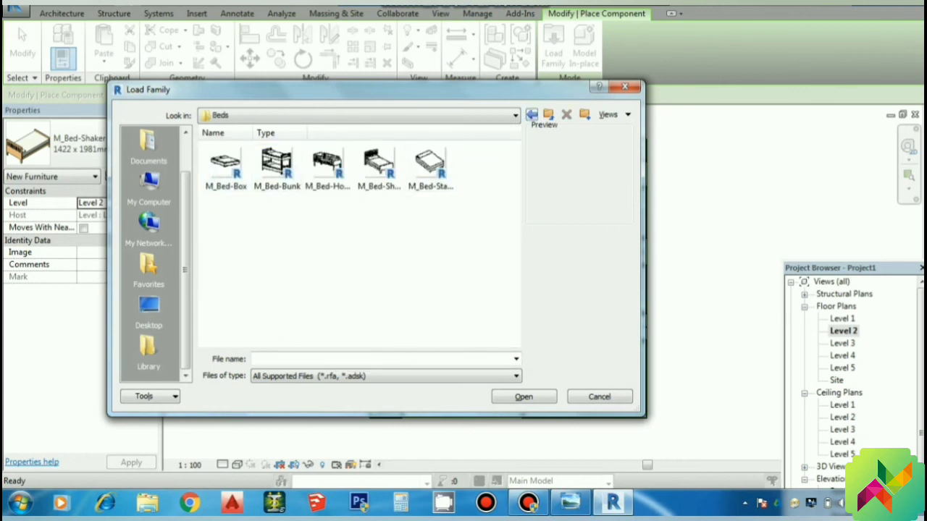
key("BackSpace")
double_click(276, 166)
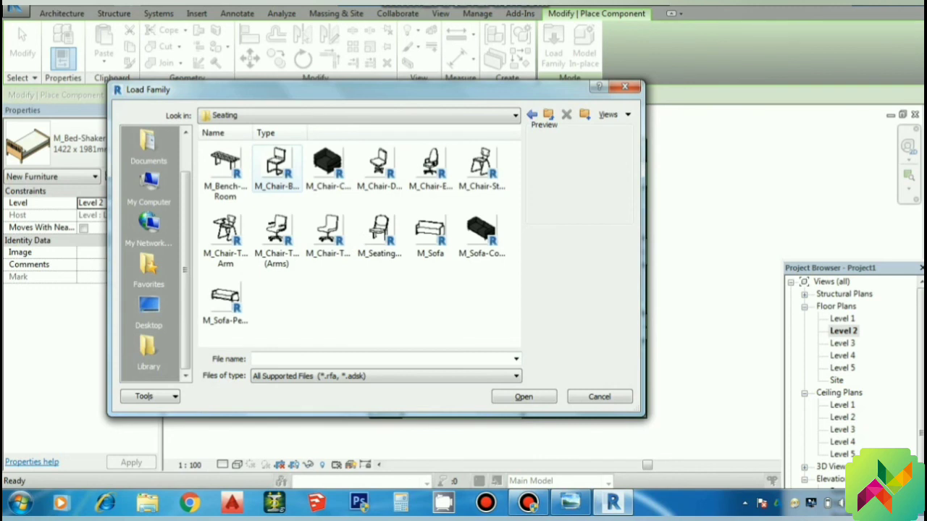
left_click(430, 230)
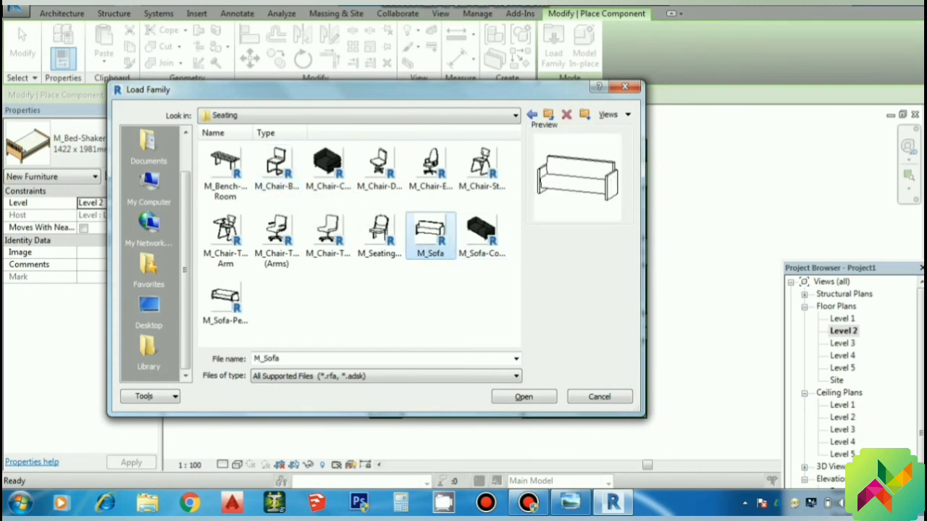
left_click(523, 396)
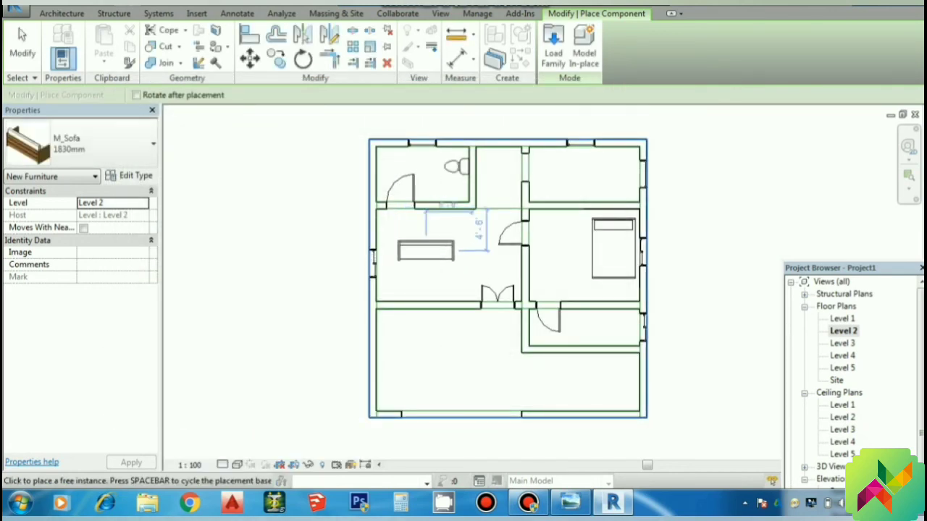
Place M_Sofa copies, one rotated to lie along the room's lower wall.
key("space")
left_click(427, 255)
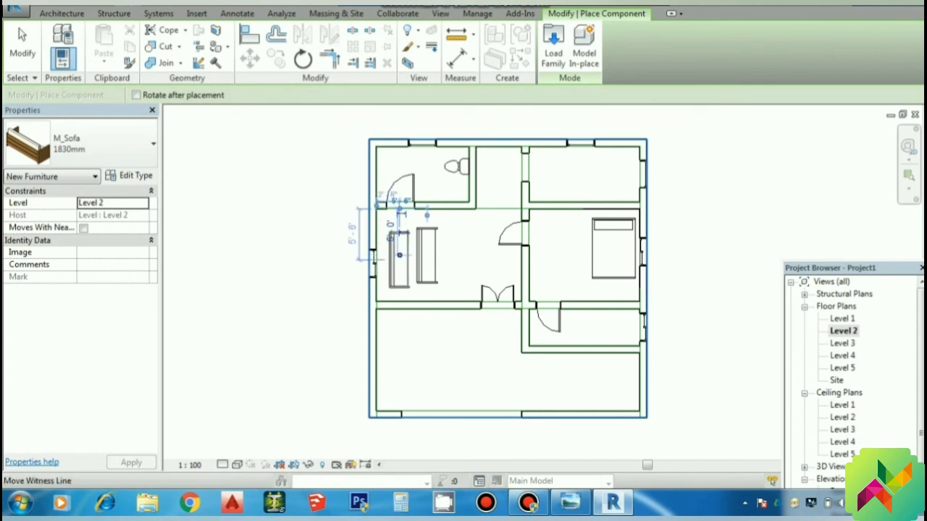
key("space")
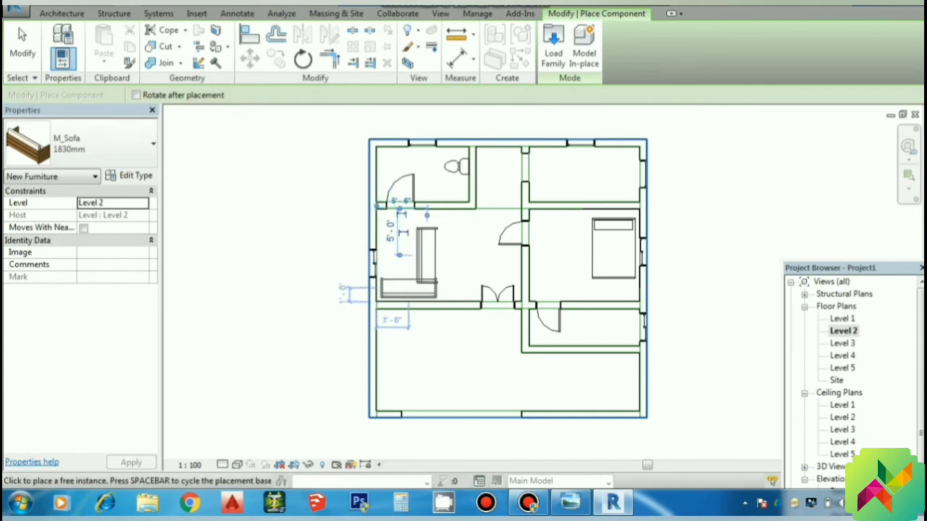
left_click(408, 288)
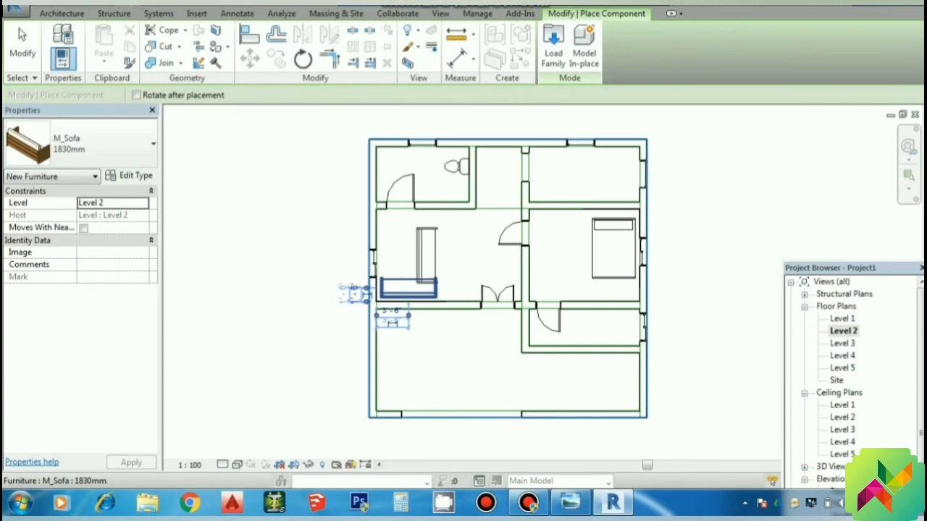
key("space")
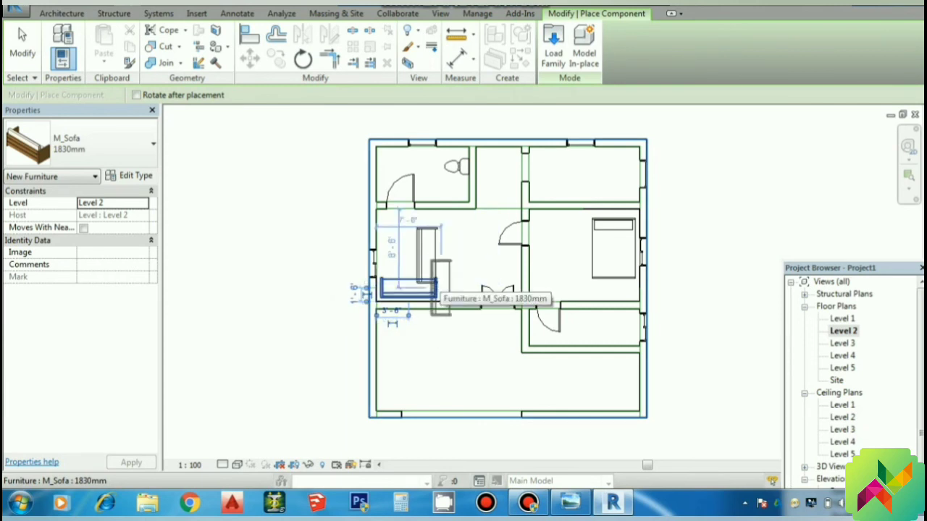
left_click(428, 282)
key("Escape")
key("Escape")
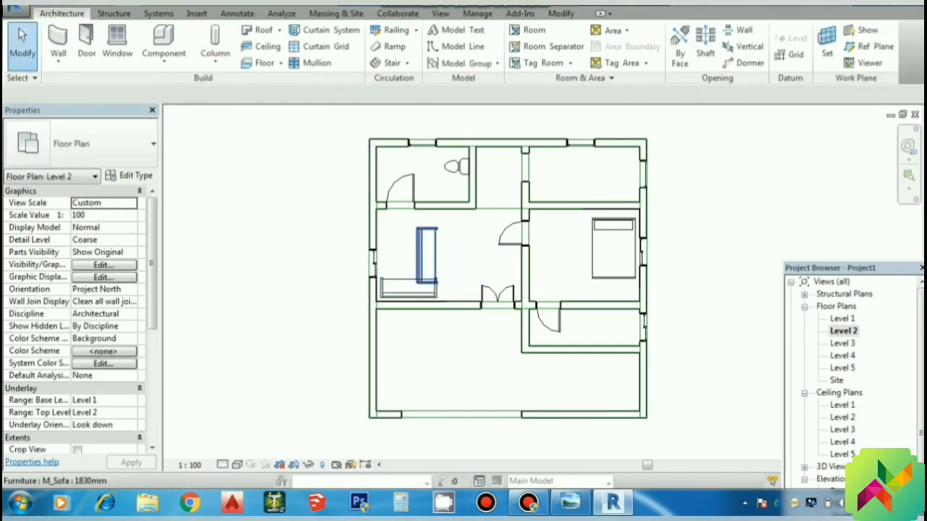
Delete the extra vertical sofa from the left middle room.
left_click(427, 253)
right_click(430, 254)
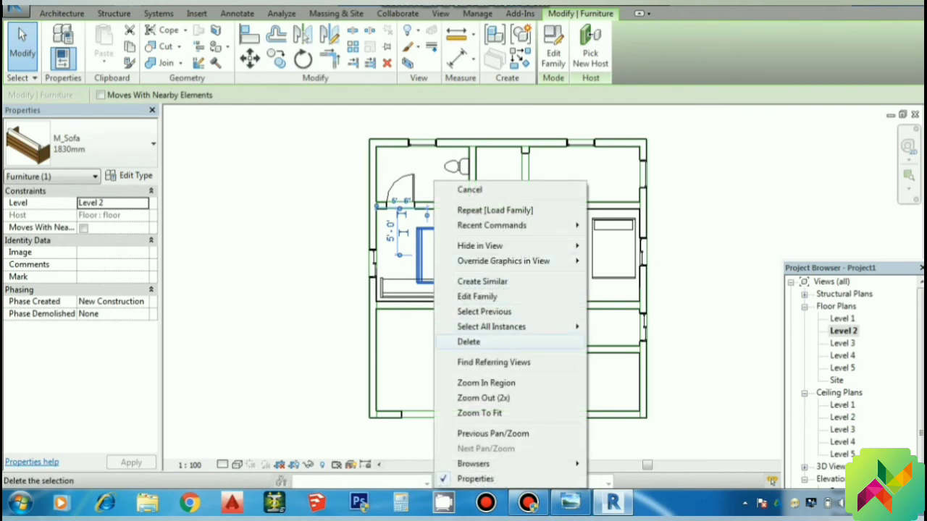
left_click(458, 342)
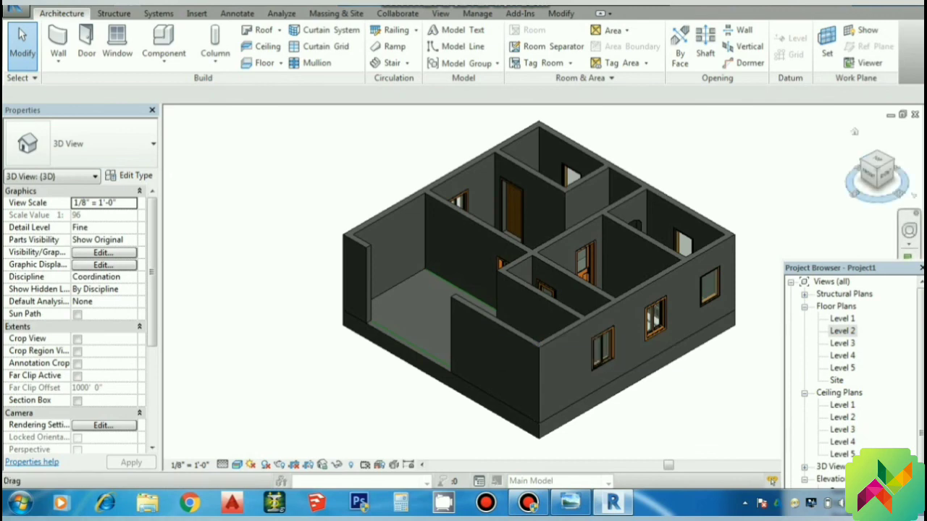
middle_click_drag(550, 289, 507, 239, "shift")
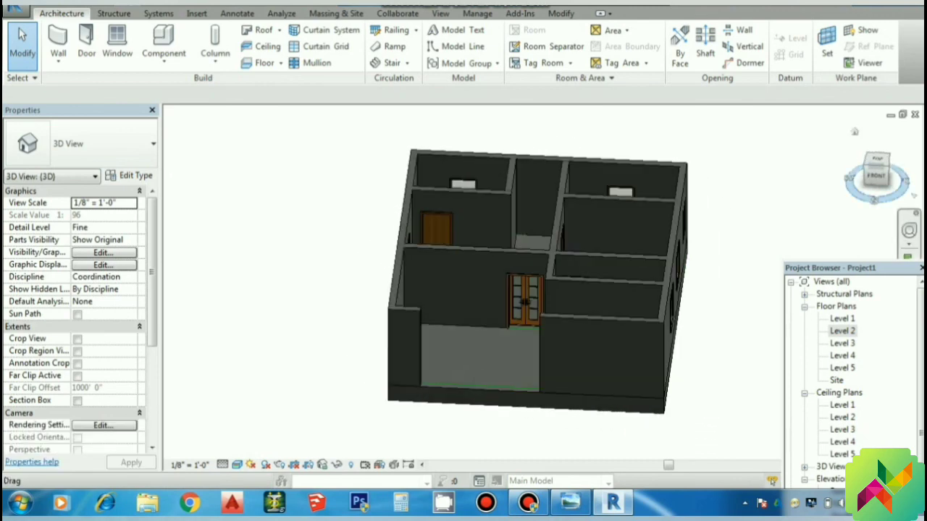
middle_click_drag(541, 283, 477, 283, "shift")
mouse_move(541, 282)
middle_mouse_down("shift")
mouse_move(500, 268)
mouse_move(500, 283)
mouse_move(507, 278)
middle_mouse_up("shift")
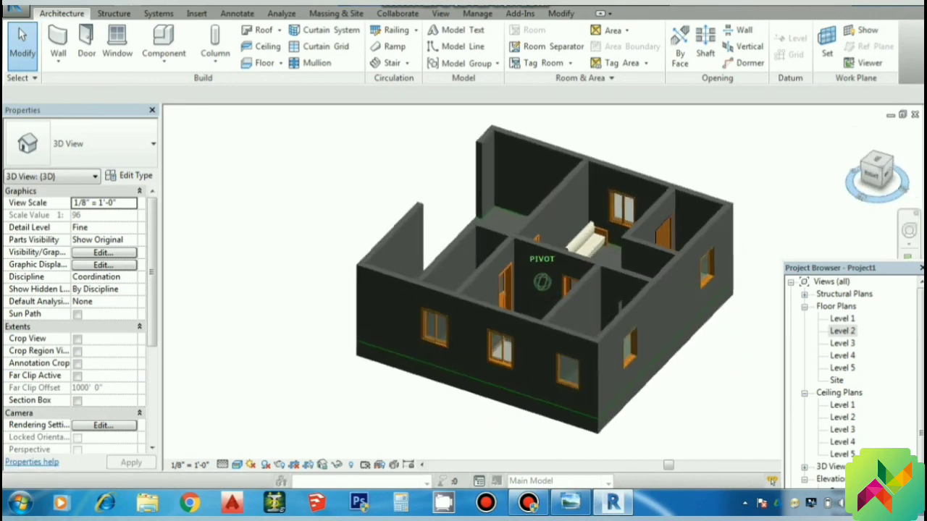
scroll(583, 257, "up", 4)
scroll(583, 257, "down", 2)
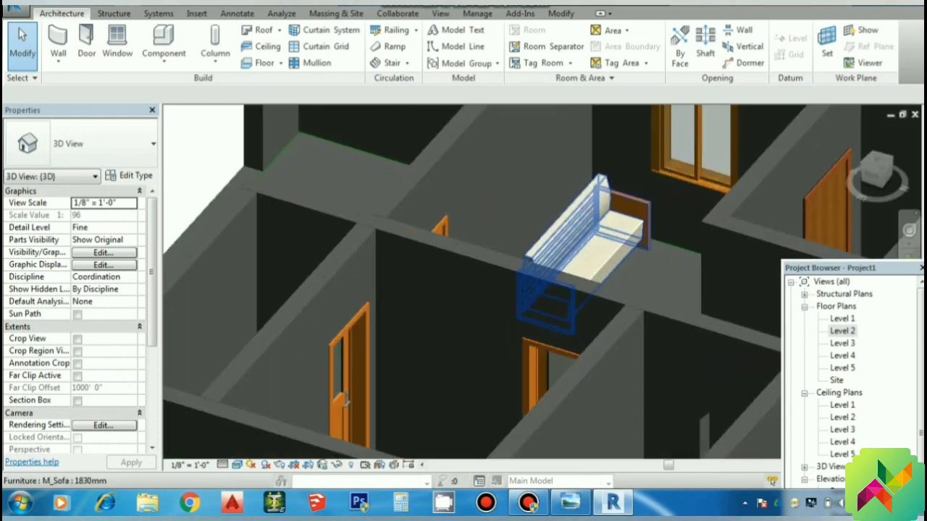
scroll(587, 257, "down", 1)
scroll(598, 254, "down", 3)
scroll(601, 265, "down", 3)
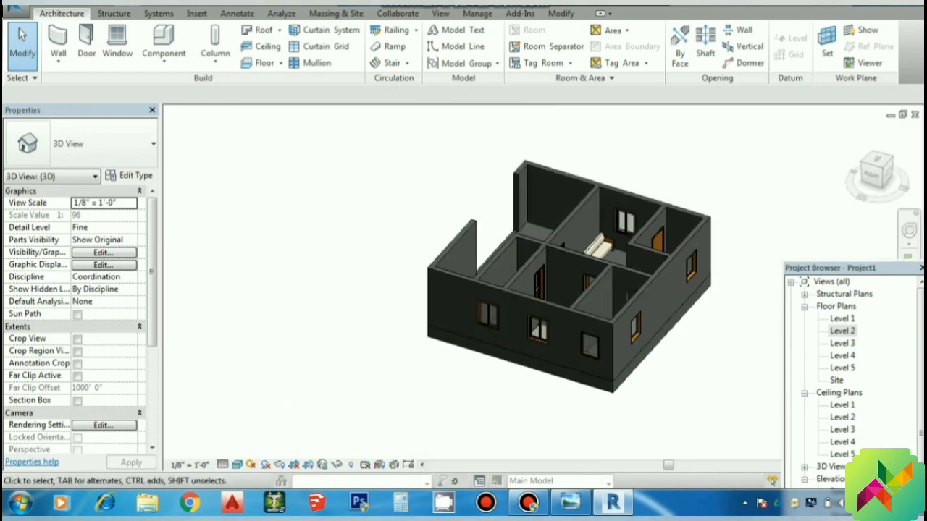
left_click(854, 131)
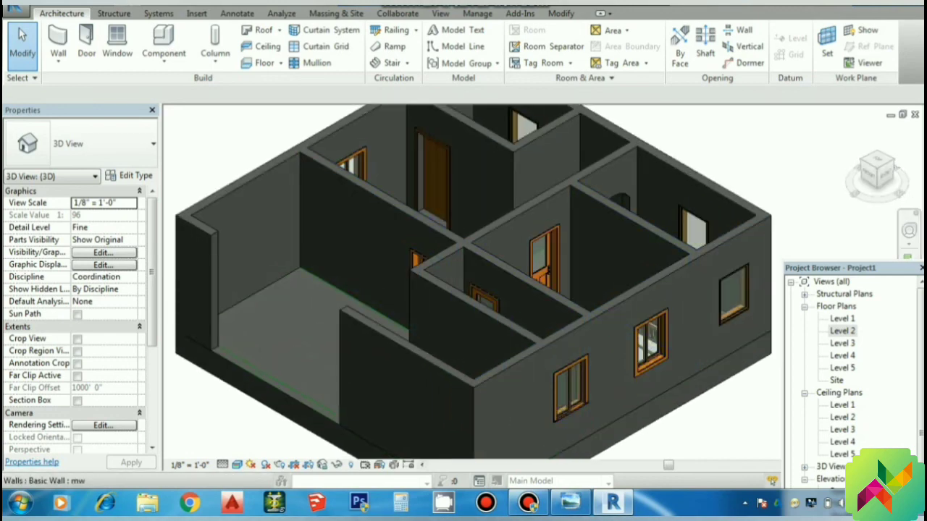
double_click(842, 330)
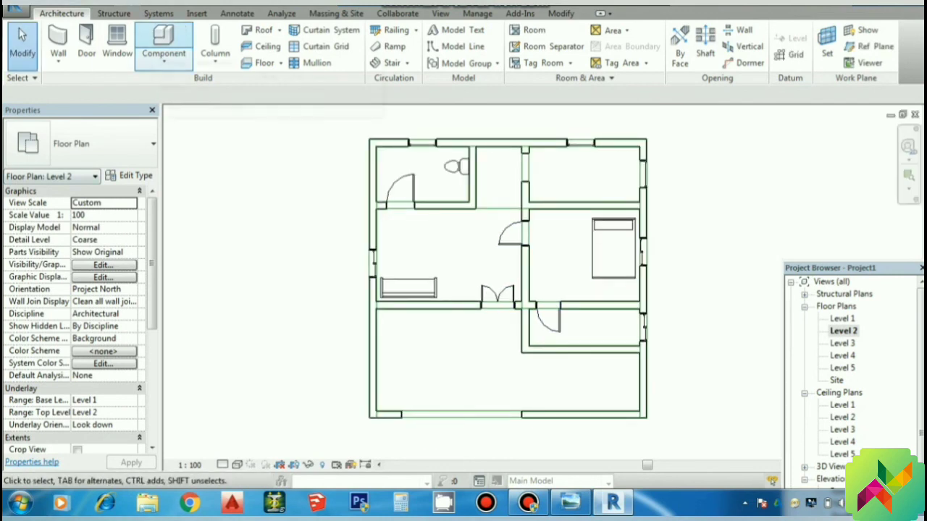
Load the M_Table-Round family from Local Disk (E:) > India > Furniture > Tables.
left_click(163, 43)
left_click(553, 47)
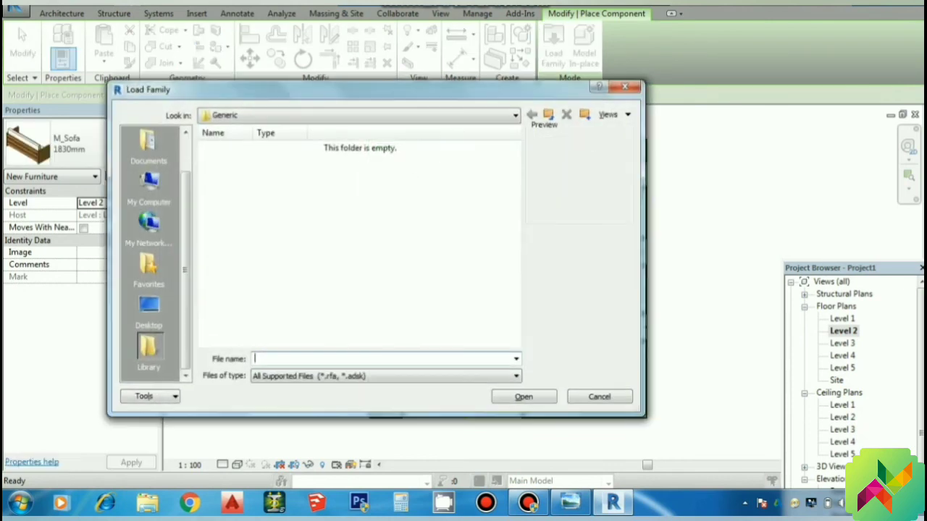
left_click(149, 185)
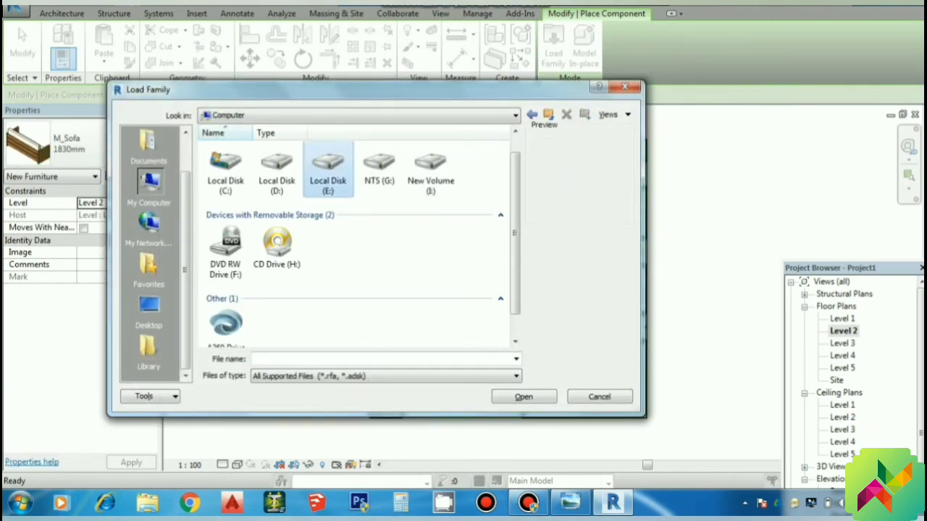
double_click(326, 163)
double_click(320, 163)
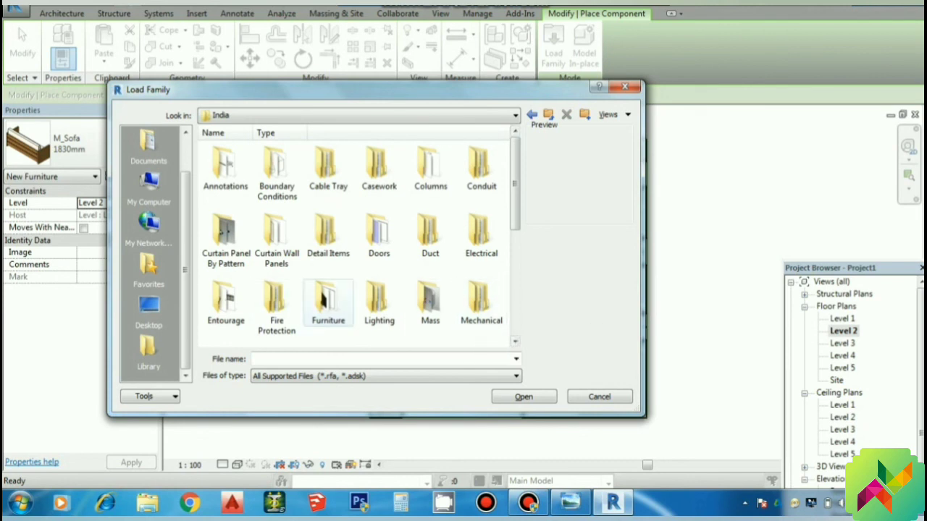
double_click(327, 301)
double_click(328, 166)
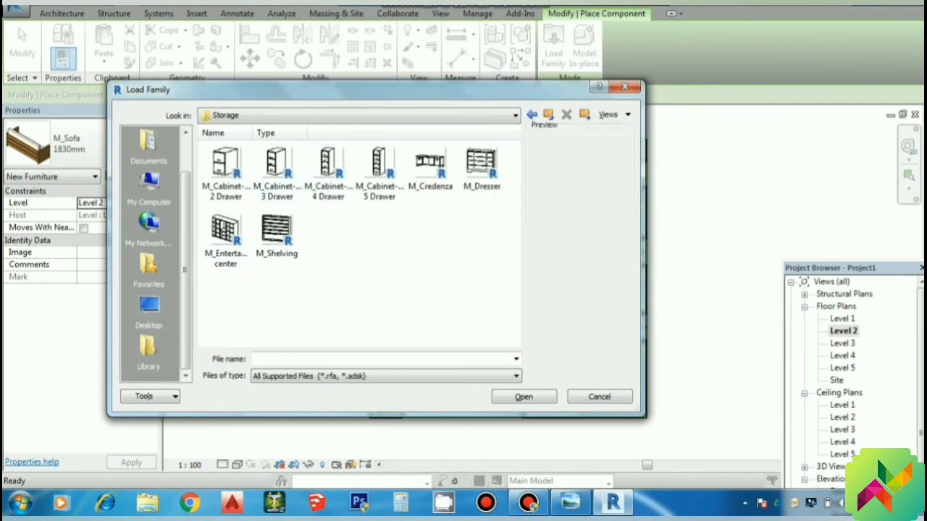
left_click(532, 115)
double_click(379, 167)
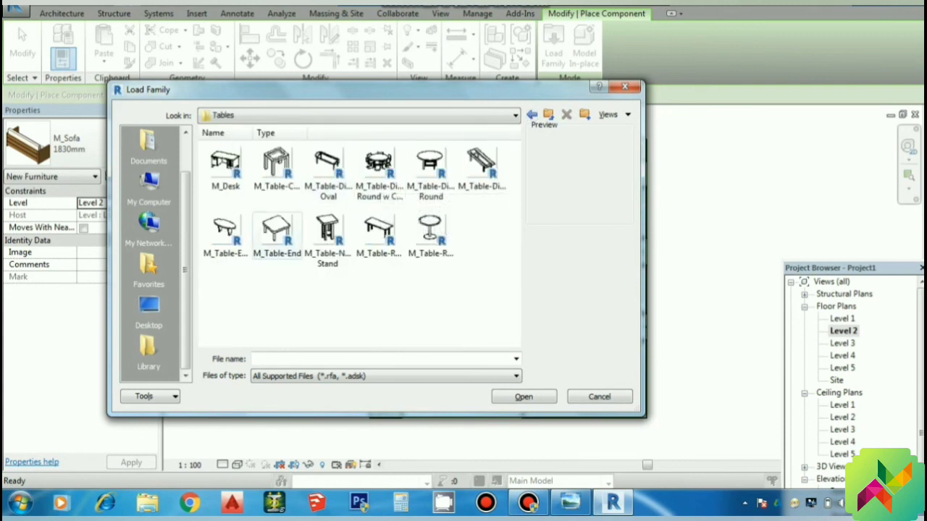
left_click(430, 229)
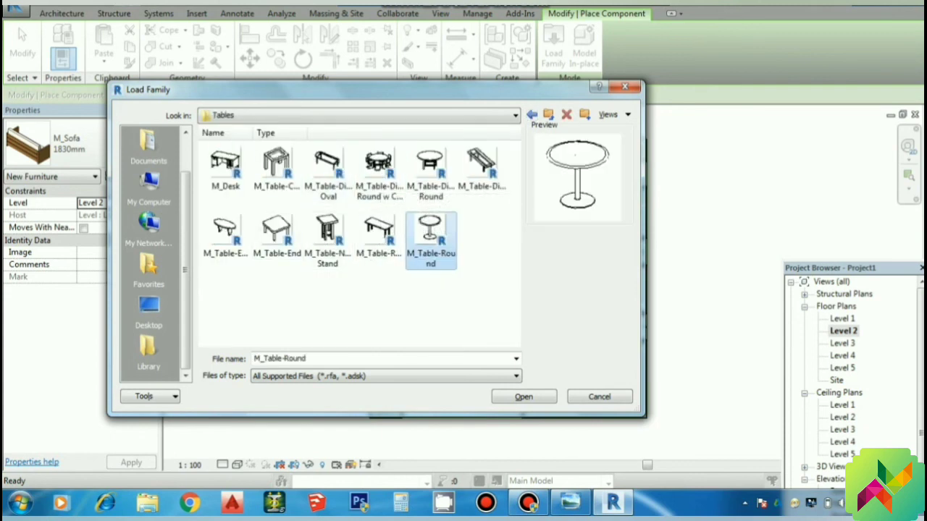
left_click(523, 397)
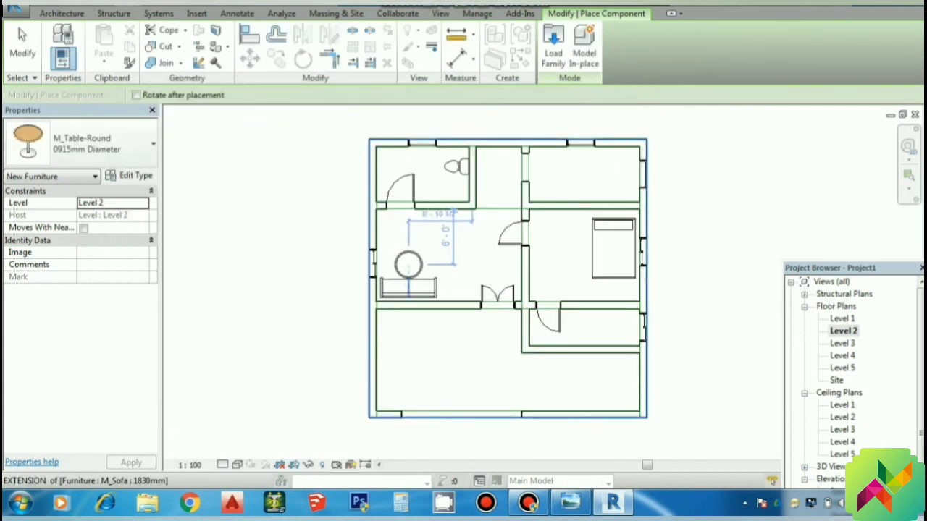
Place the 0915mm round table above the sofa, then show the Default 3D View.
left_click(408, 259)
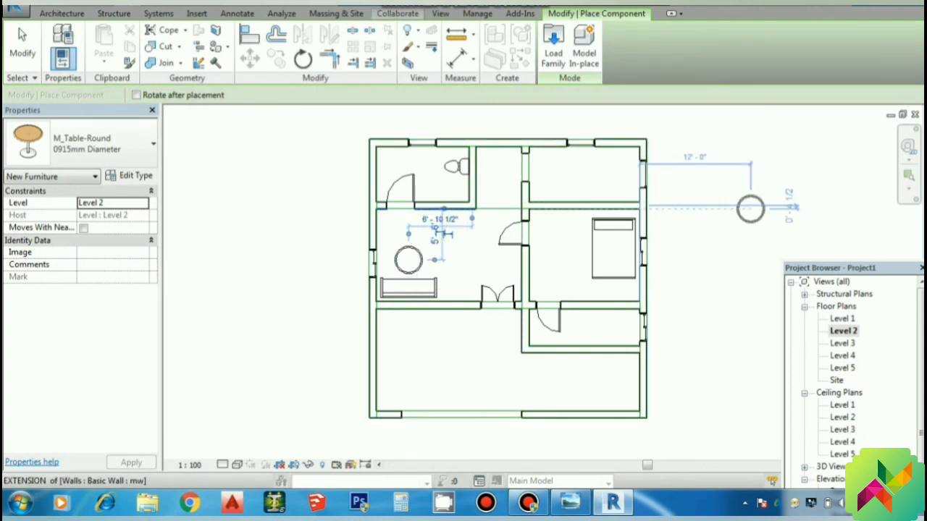
left_click(238, 5)
left_click(261, 12)
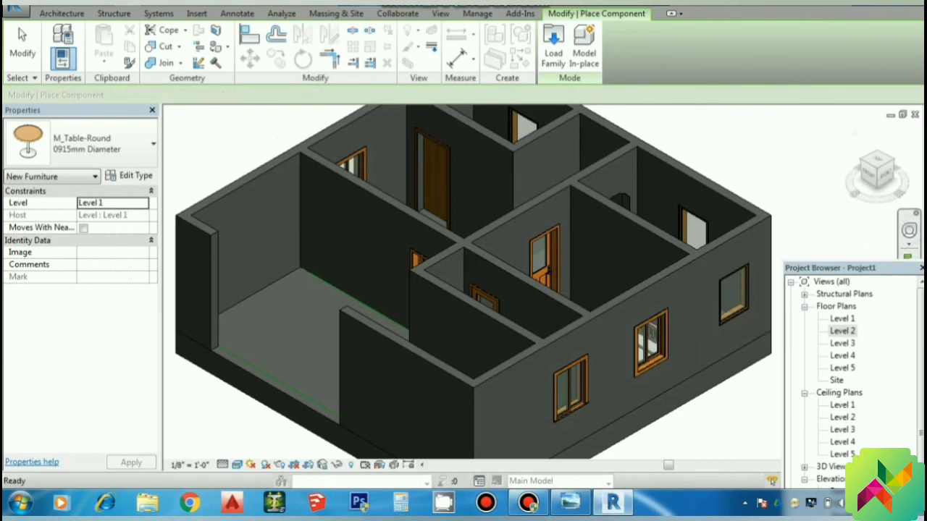
End placement and orbit the 3D house to inspect the sofa and round table.
key("Escape")
key("Escape")
middle_click_drag(507, 239, 572, 235, "shift")
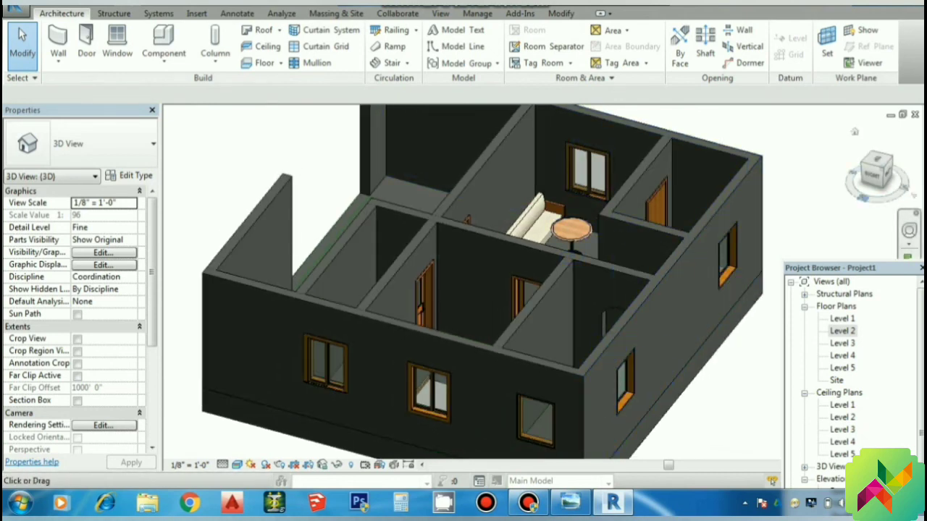
middle_click_drag(478, 288, 580, 289, "shift")
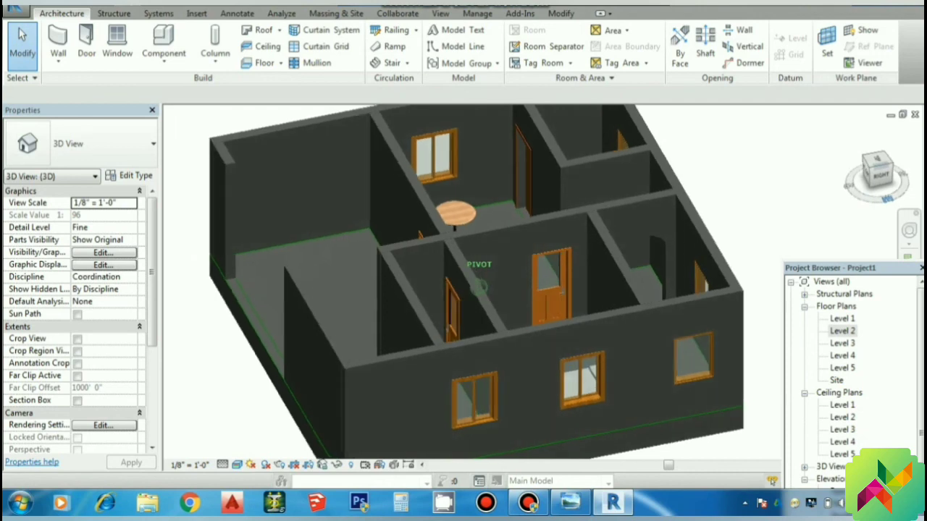
middle_click_drag(854, 132, 507, 218, "shift")
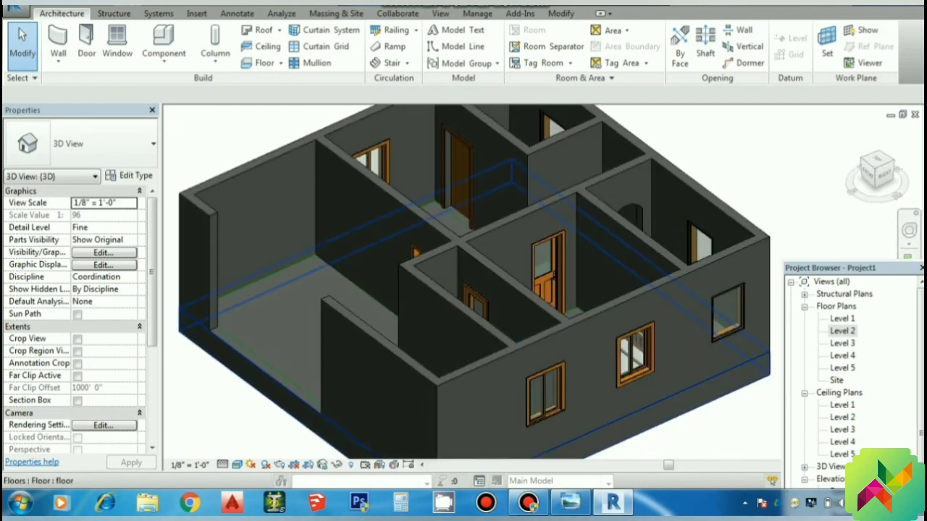
middle_click_drag(681, 420, 724, 424, "shift")
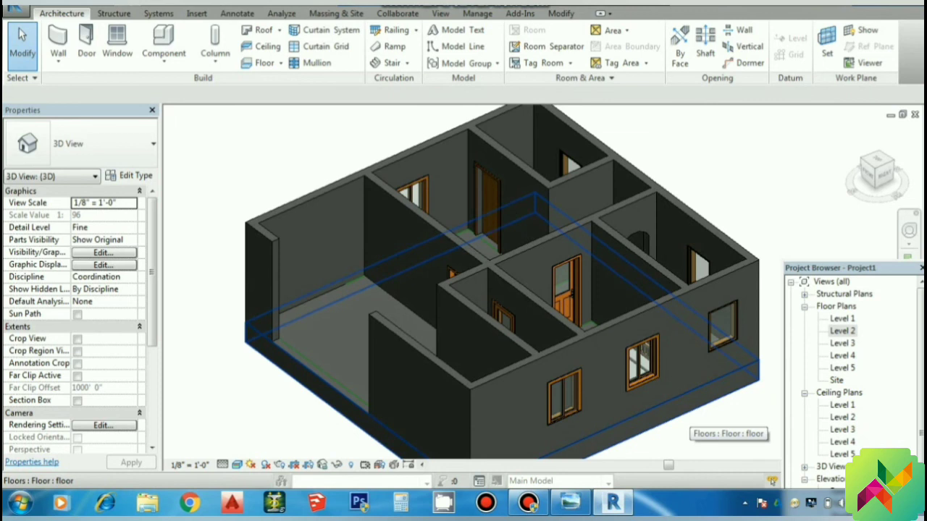